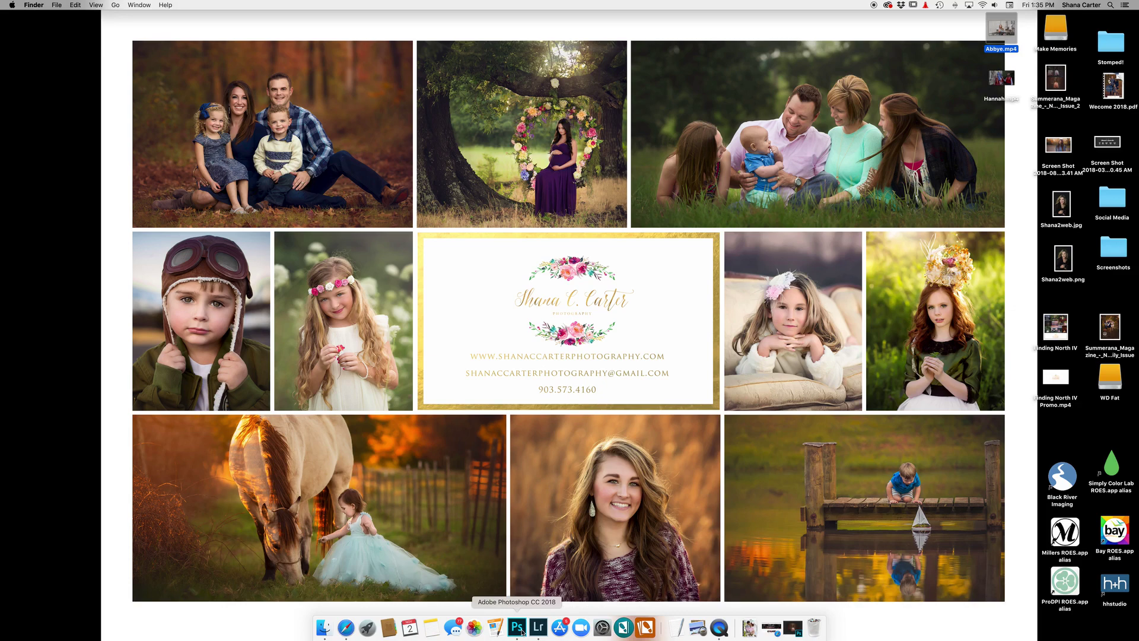
Switch to Photoshop and compare the straight-out-of-camera photo with the edited version in untitled-9-Edit.tif
left_click(522, 633)
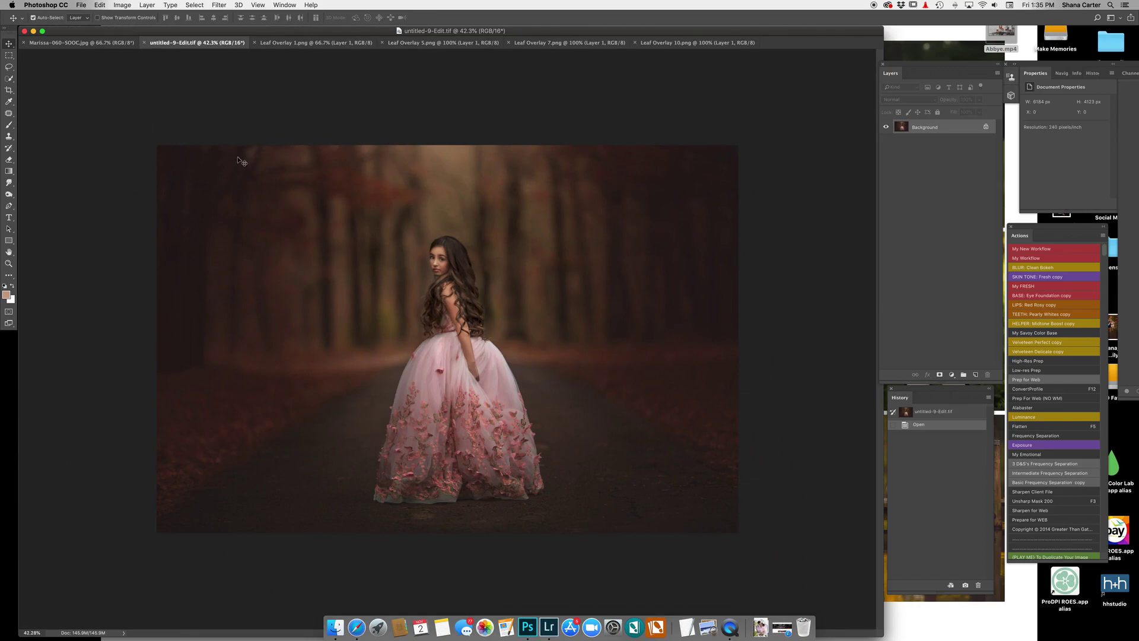
left_click(101, 43)
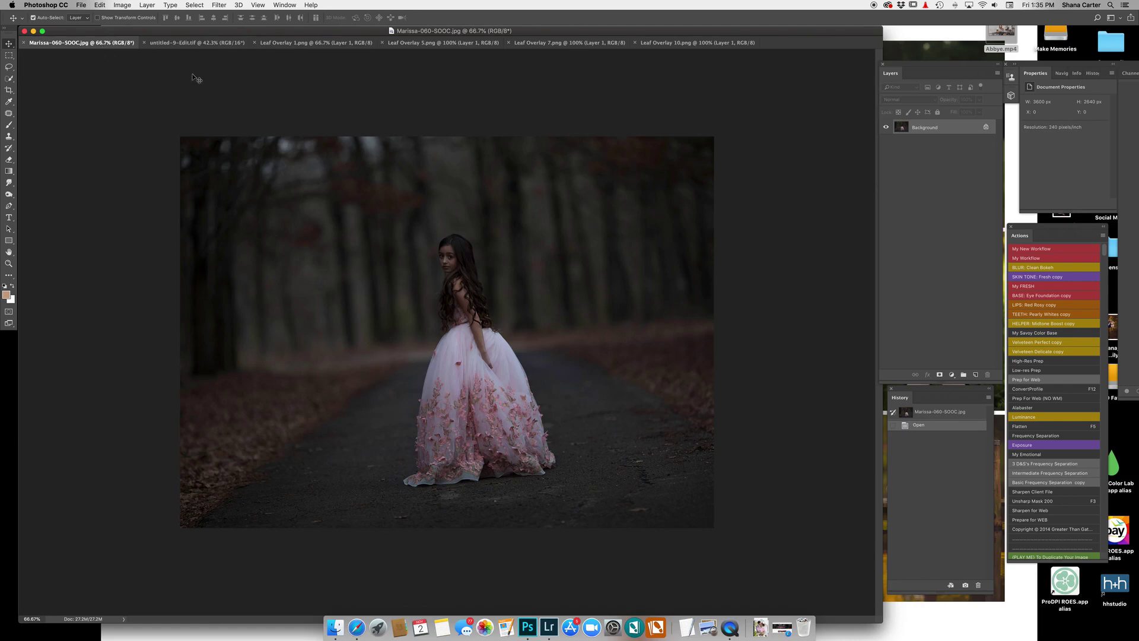
left_click(214, 44)
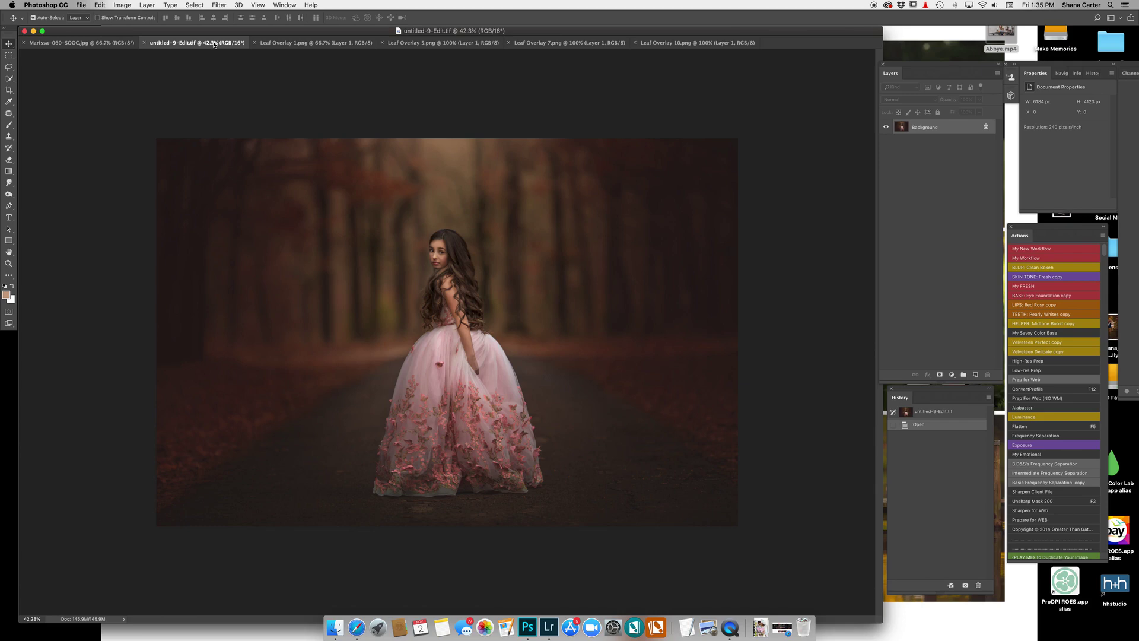
left_click(112, 46)
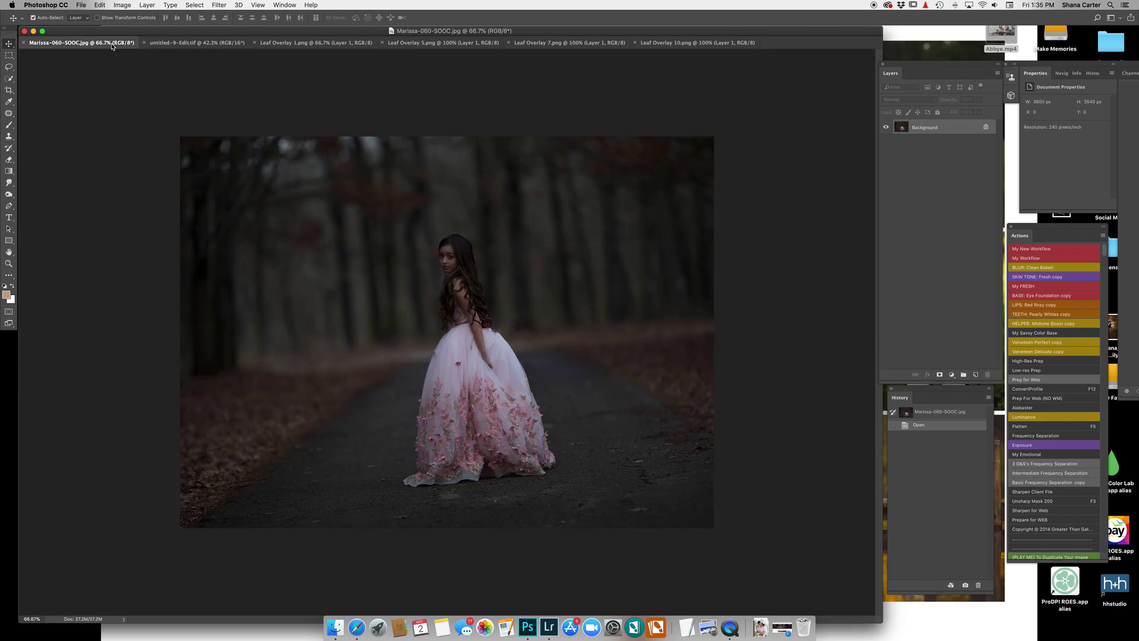
left_click(183, 48)
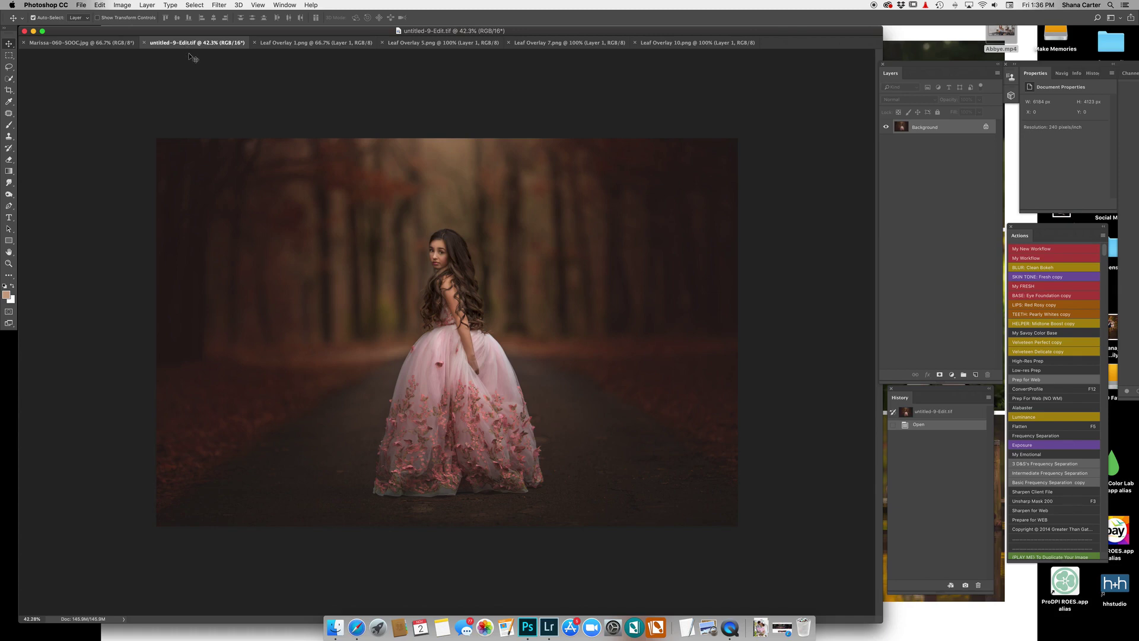
scroll(301, 184, "up", 2)
scroll(304, 184, "down", 5)
scroll(302, 184, "up", 2)
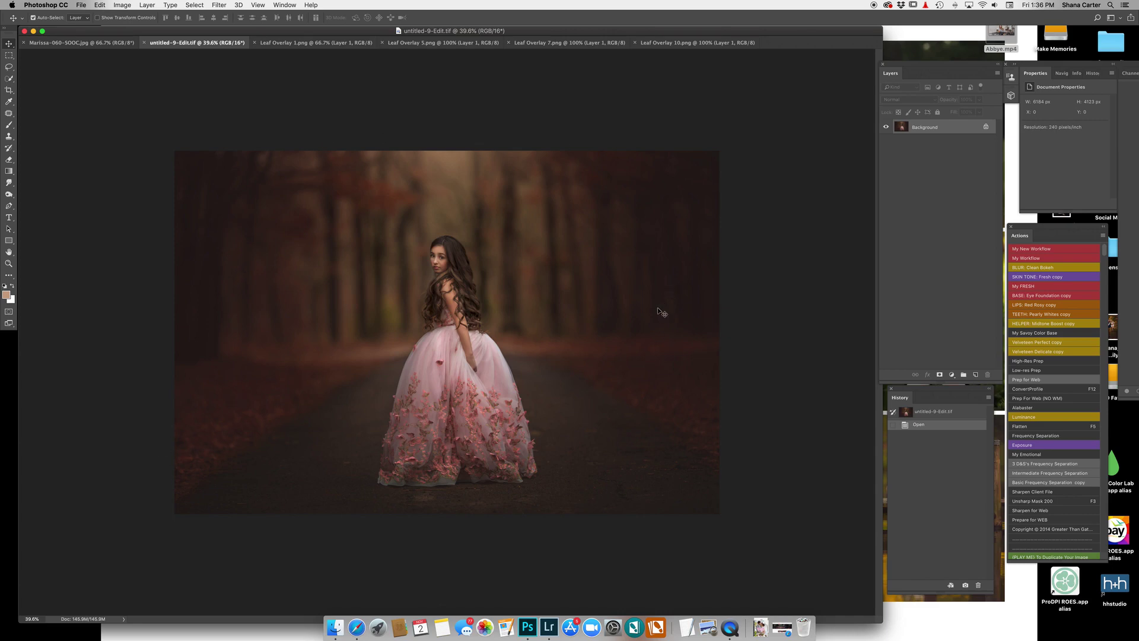
Add a new blank layer above the edited photo's background and set its blend mode to Soft Light
left_click(976, 376)
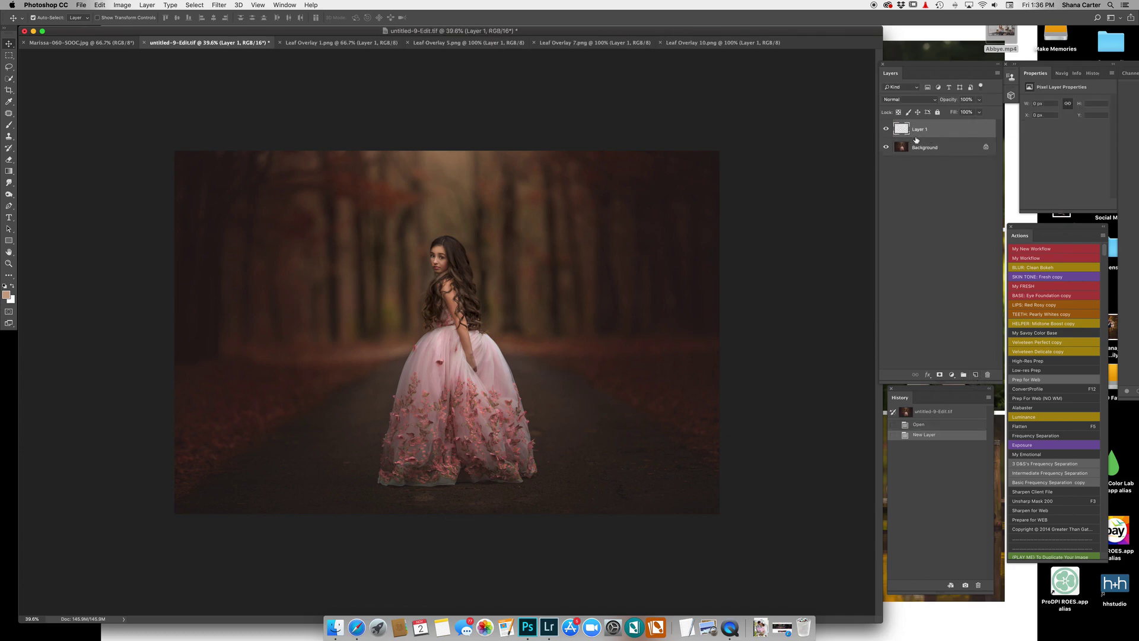
left_click(934, 100)
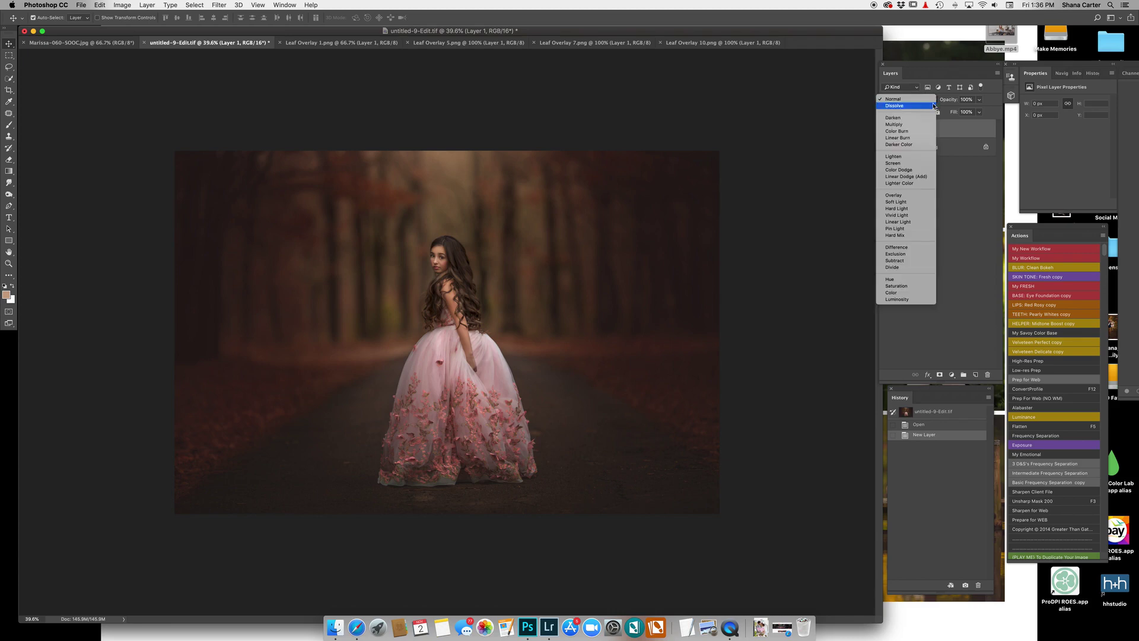
left_click(915, 204)
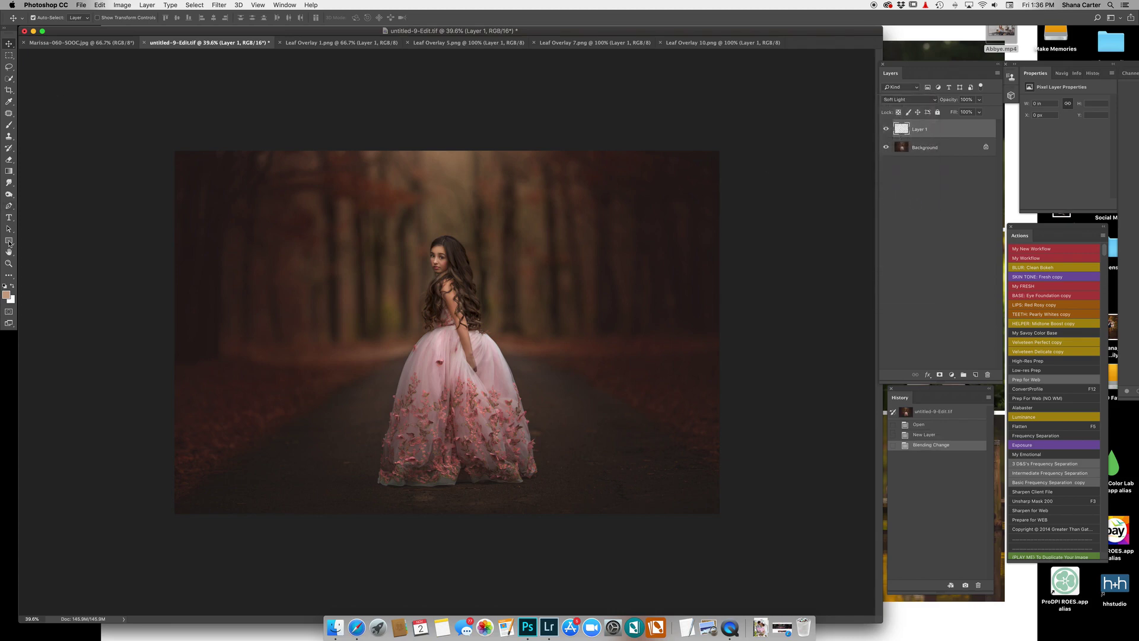
Set the foreground colour to dark brown #34281e, starting from a sample of the photo's dark lower-left foliage
left_click(7, 293)
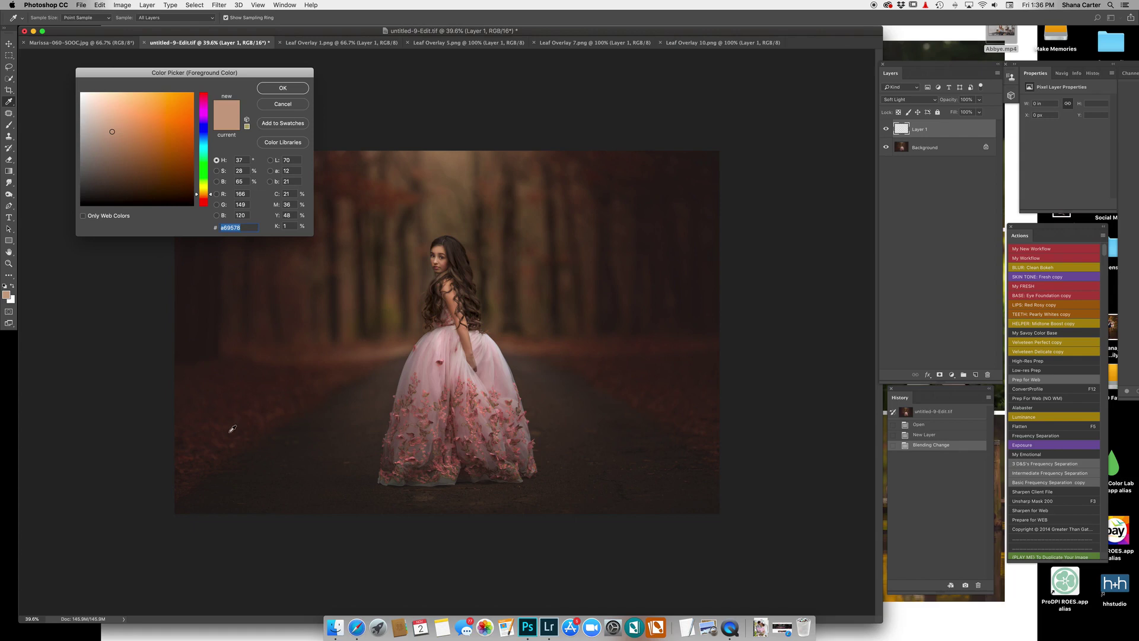
left_click(188, 456)
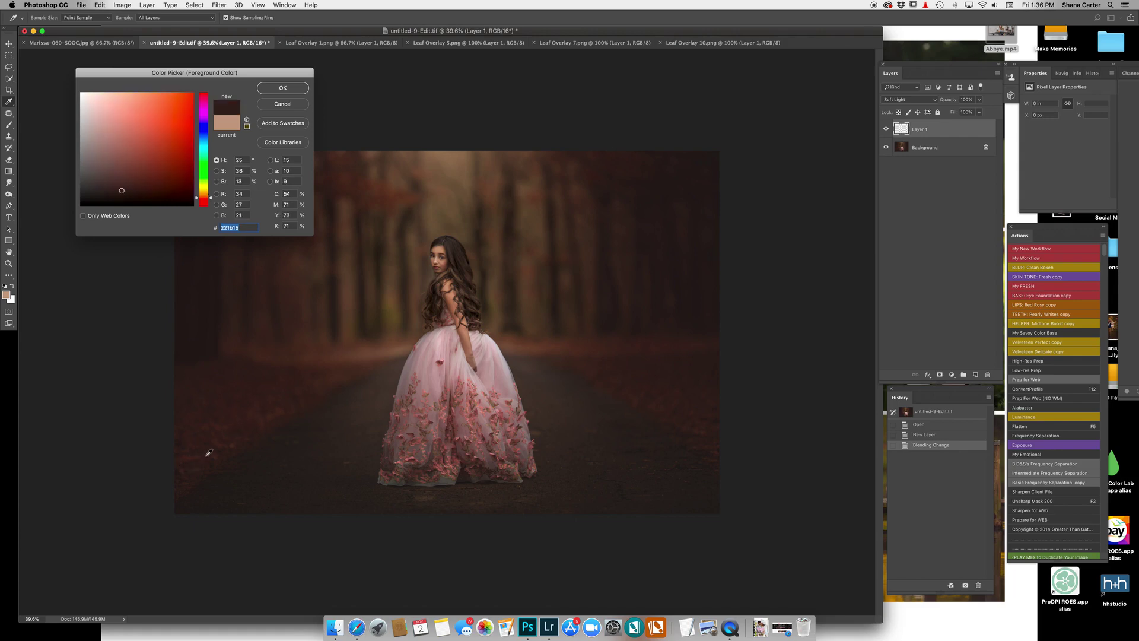
left_click(117, 183)
left_click(127, 182)
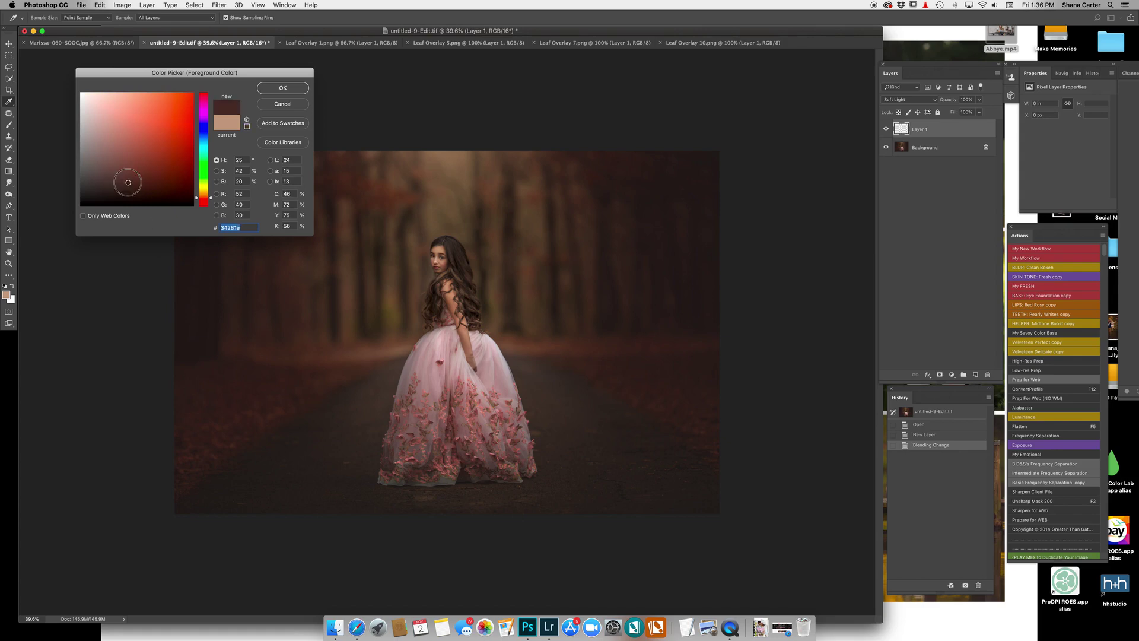
left_click(291, 90)
key("v")
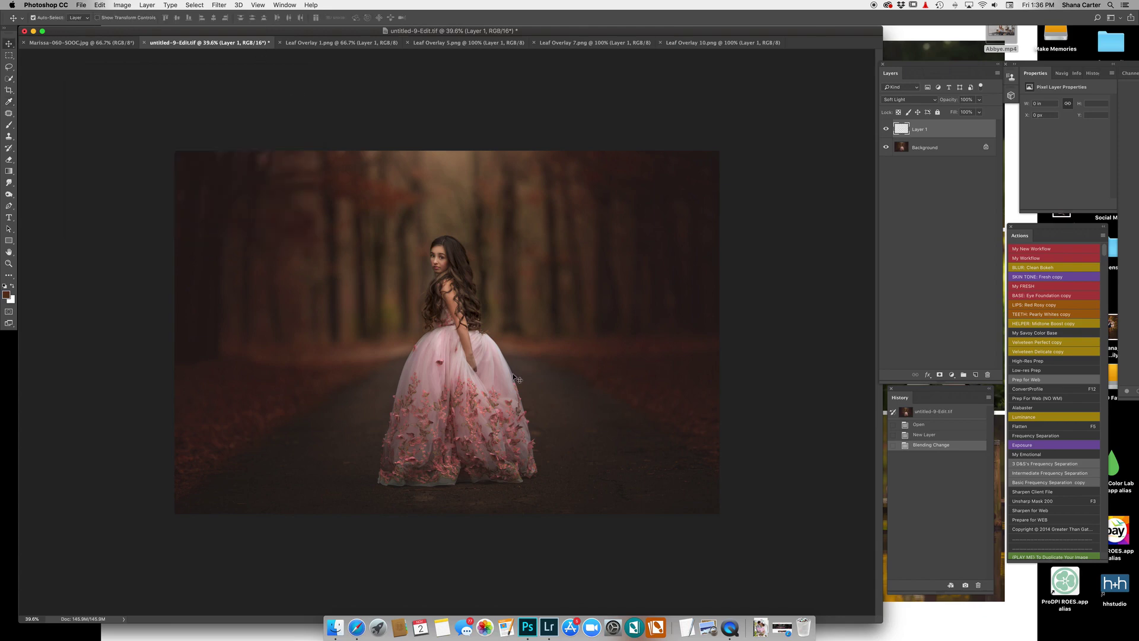
Paint the dark brown over the middle and left of the skirt with the Brush at 24% opacity
left_click(8, 125)
left_click(186, 17)
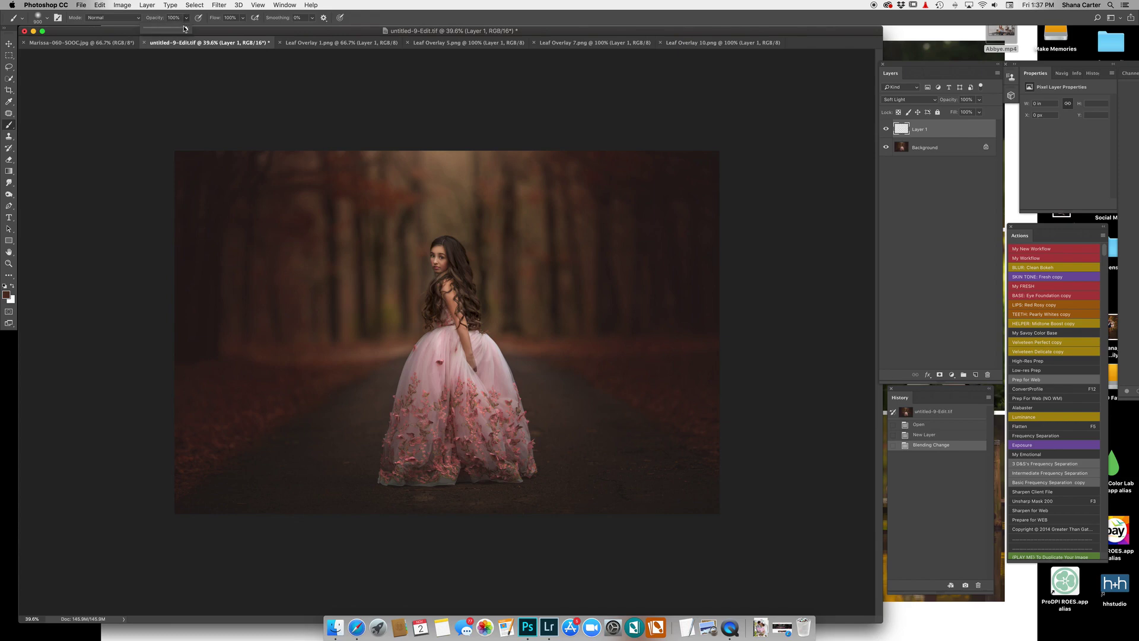
left_click_drag(189, 28, 157, 37)
left_click(425, 419)
key("bracketleft")
key("bracketleft")
key("bracketleft")
key("bracketleft")
mouse_move(423, 417)
left_mouse_down()
mouse_move(405, 456)
mouse_move(430, 463)
mouse_move(429, 367)
left_mouse_up()
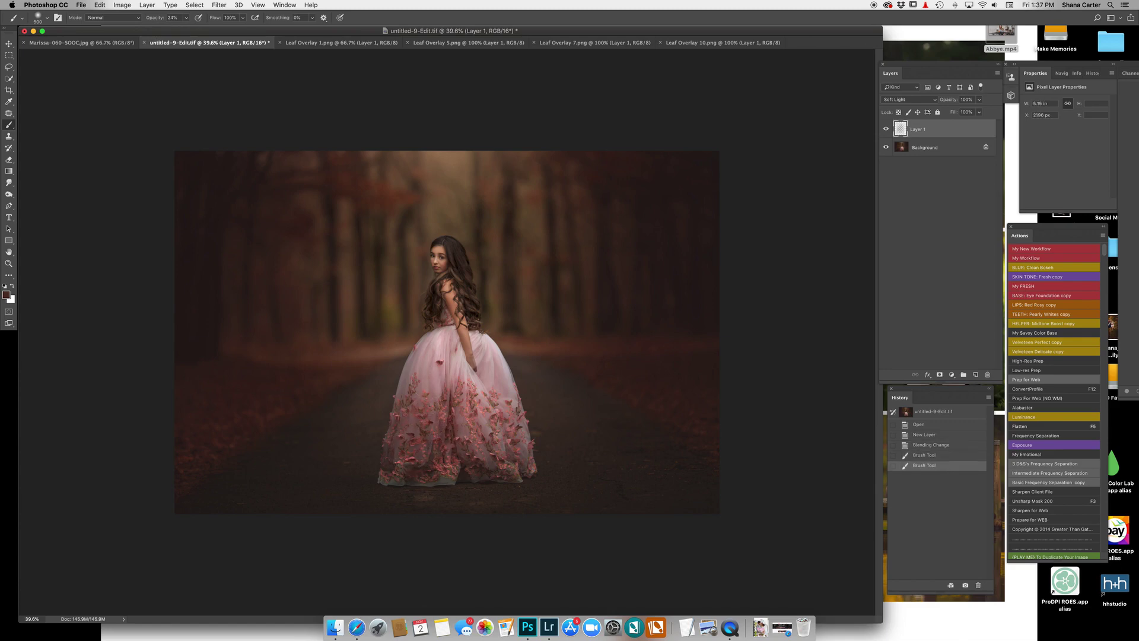
Darken the skirt's right side, the area below the hand and the hem with further brown strokes, varying the brush size
key("bracketleft")
key("bracketleft")
key("bracketleft")
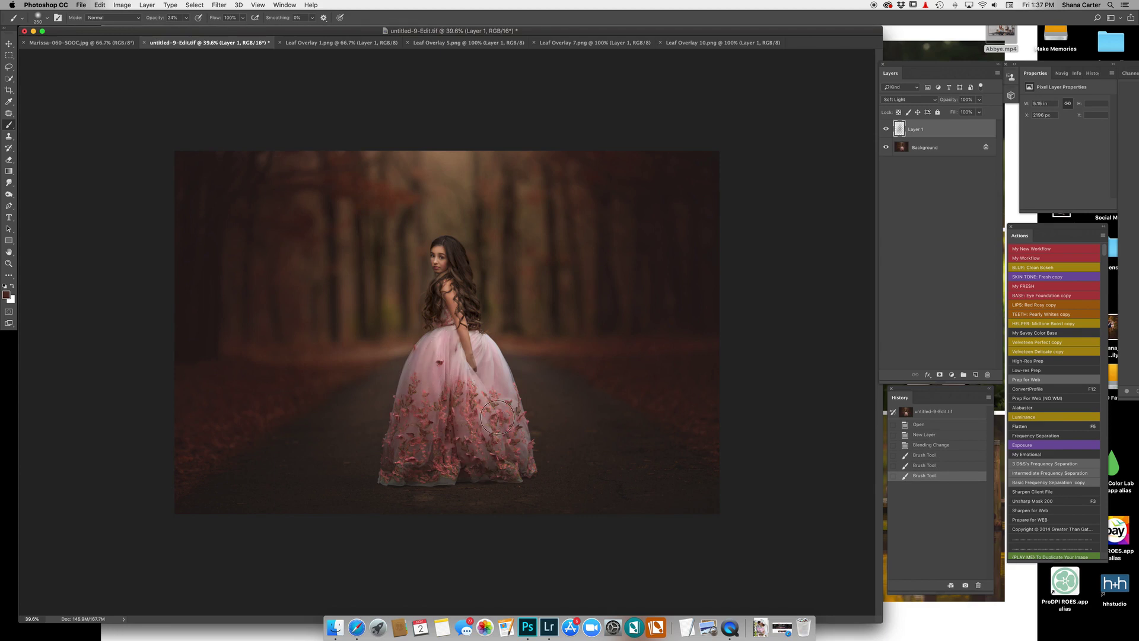
left_click(490, 358)
left_click_drag(486, 344, 505, 377)
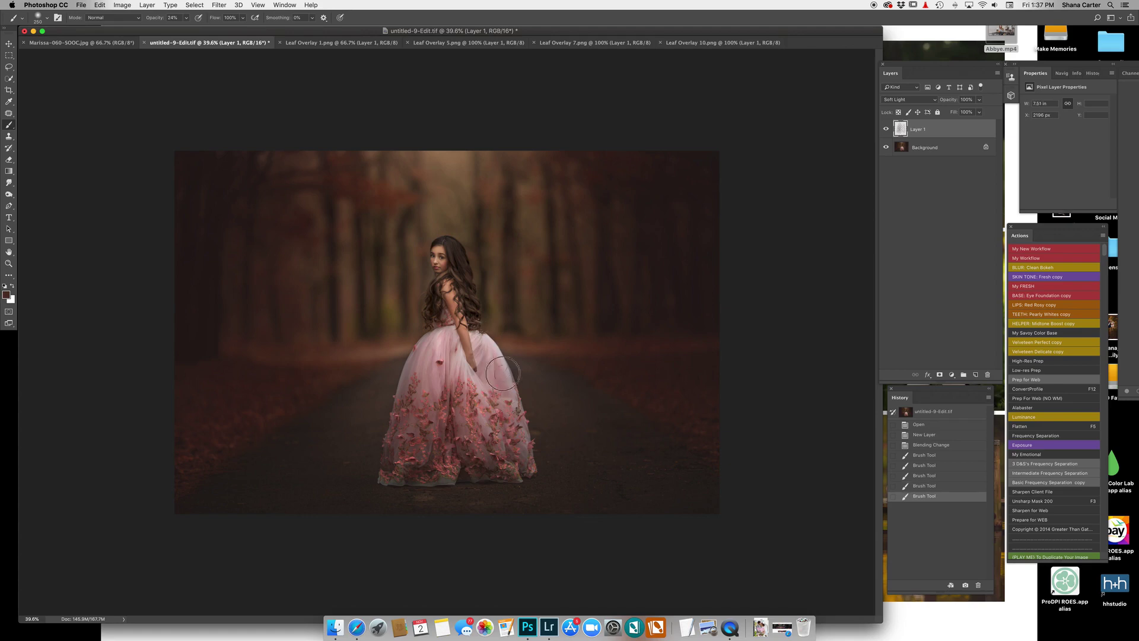
left_click_drag(520, 445, 533, 469)
mouse_move(489, 395)
left_mouse_down()
mouse_move(453, 345)
mouse_move(464, 372)
mouse_move(475, 342)
mouse_move(457, 349)
mouse_move(462, 377)
left_mouse_up()
key("bracketright")
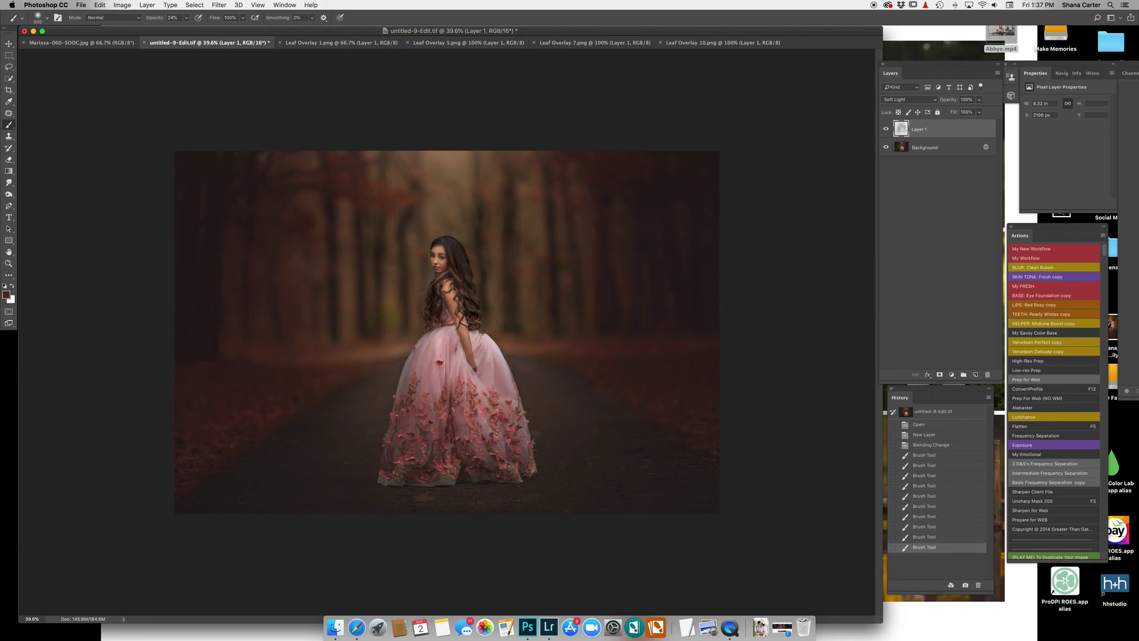
left_click_drag(389, 468, 525, 461)
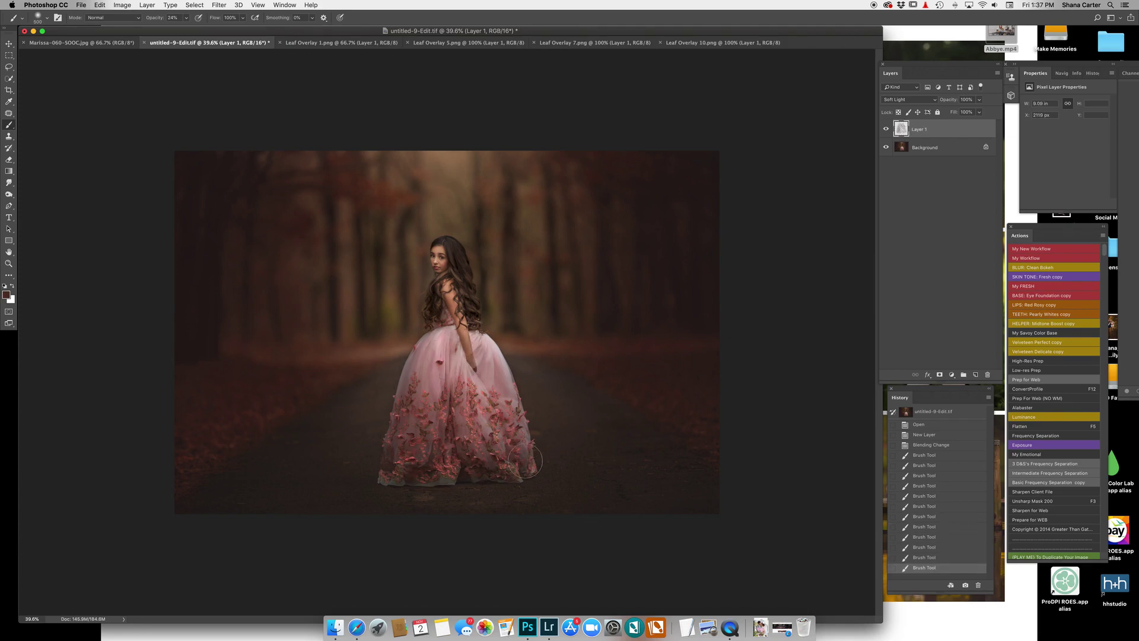
key("bracketleft")
key("bracketleft")
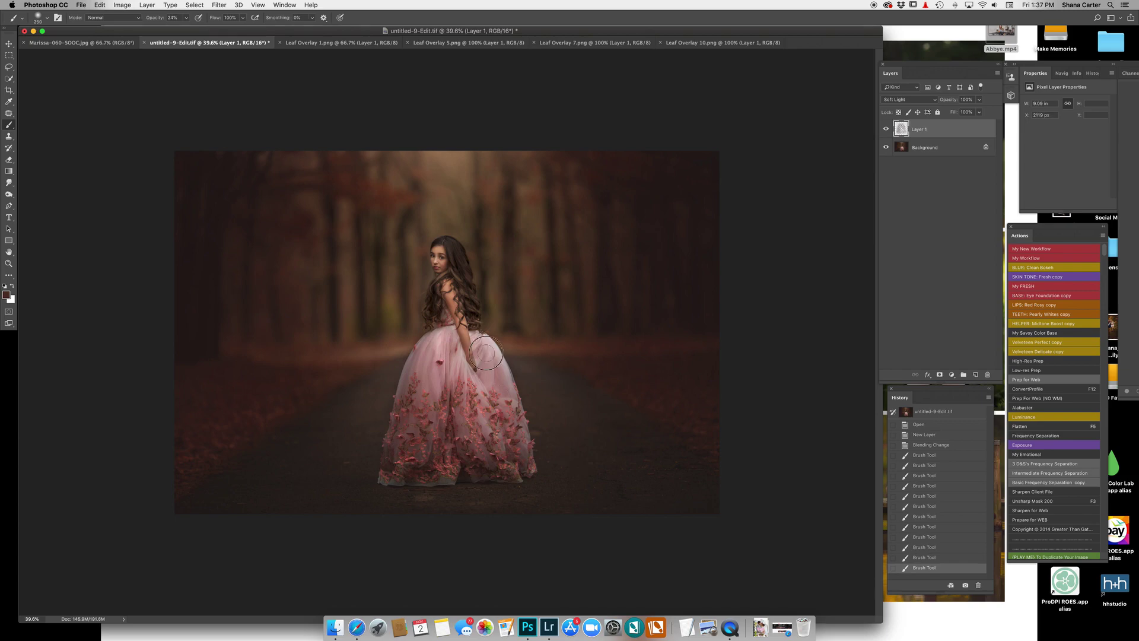
mouse_move(488, 352)
left_mouse_down()
mouse_move(505, 380)
mouse_move(496, 394)
mouse_move(477, 381)
left_mouse_up()
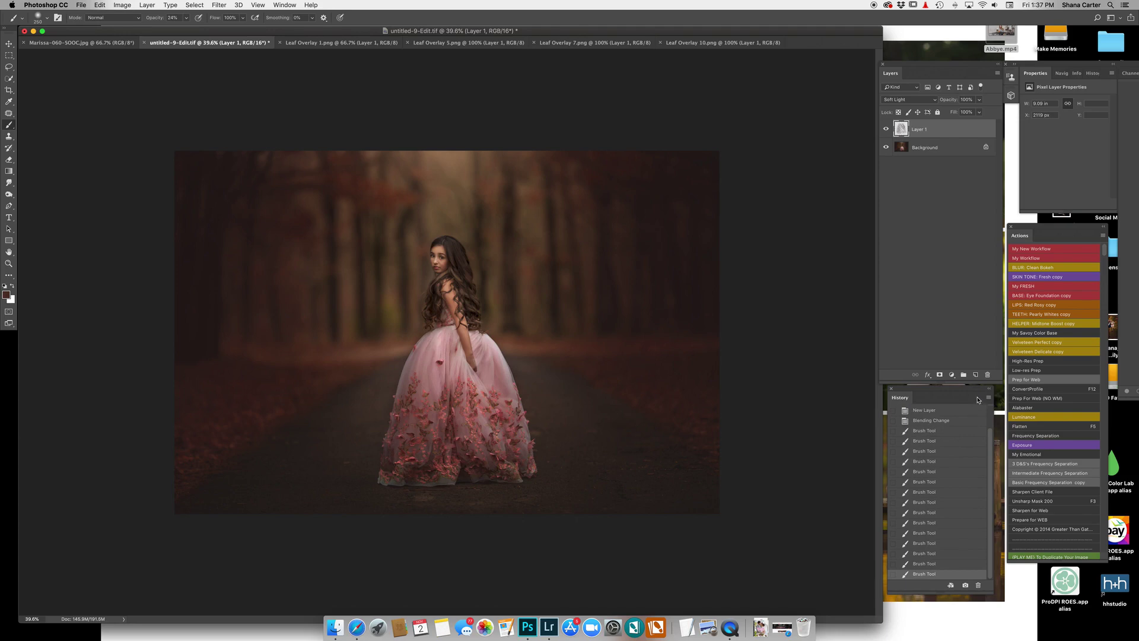
Add a Hue/Saturation adjustment layer and target the dress's colour range by sampling the pink skirt
left_click(953, 374)
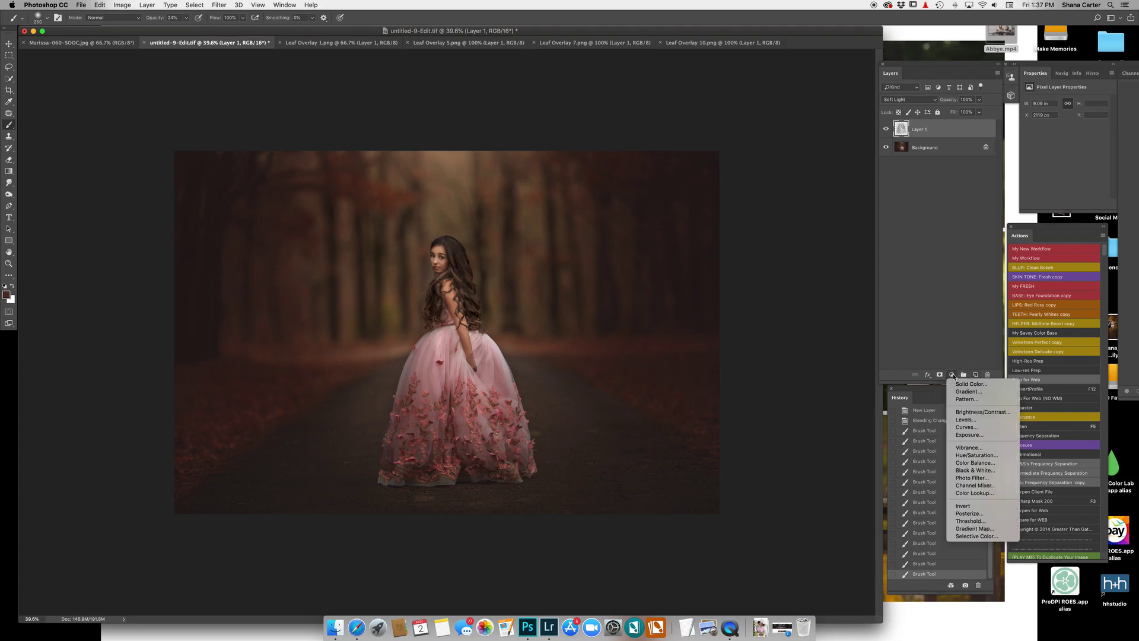
left_click(962, 455)
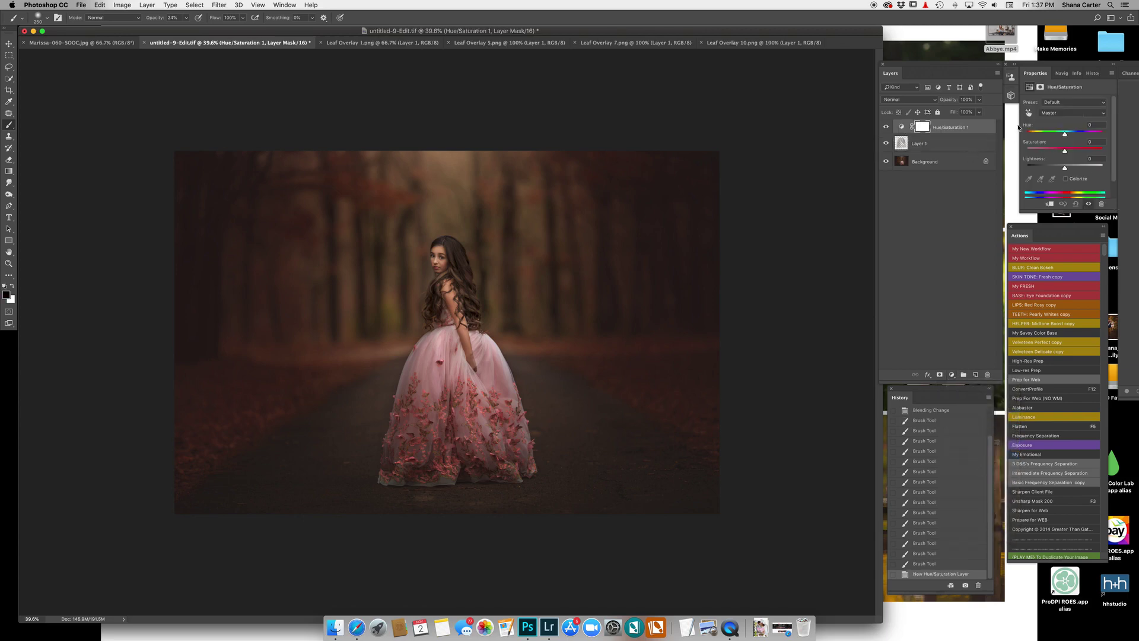
left_click(1052, 114)
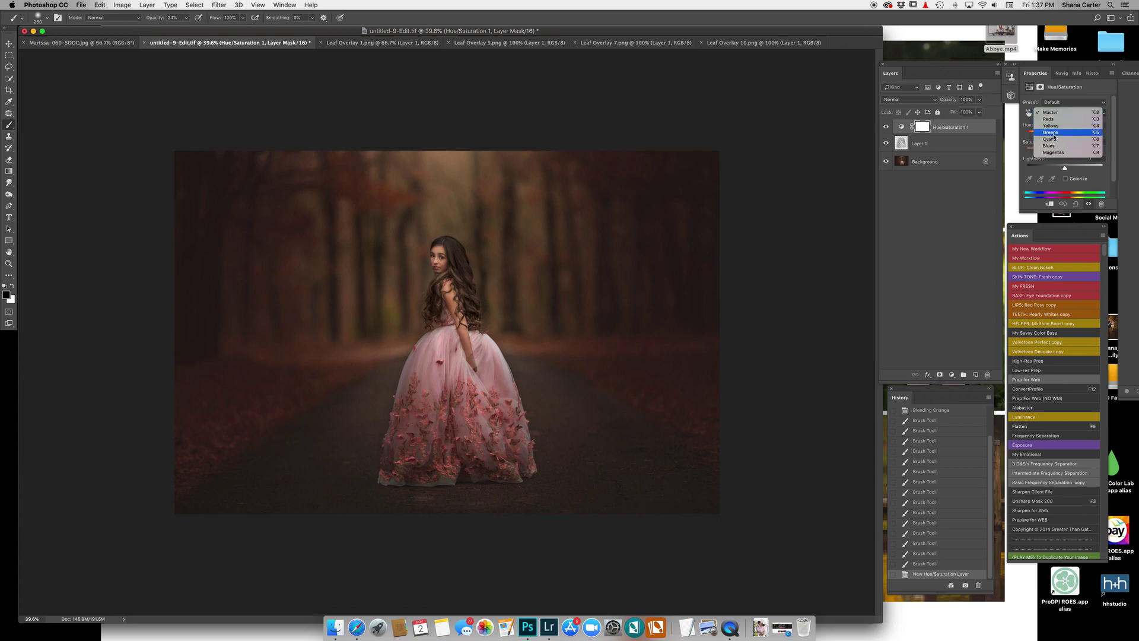
left_click(1054, 137)
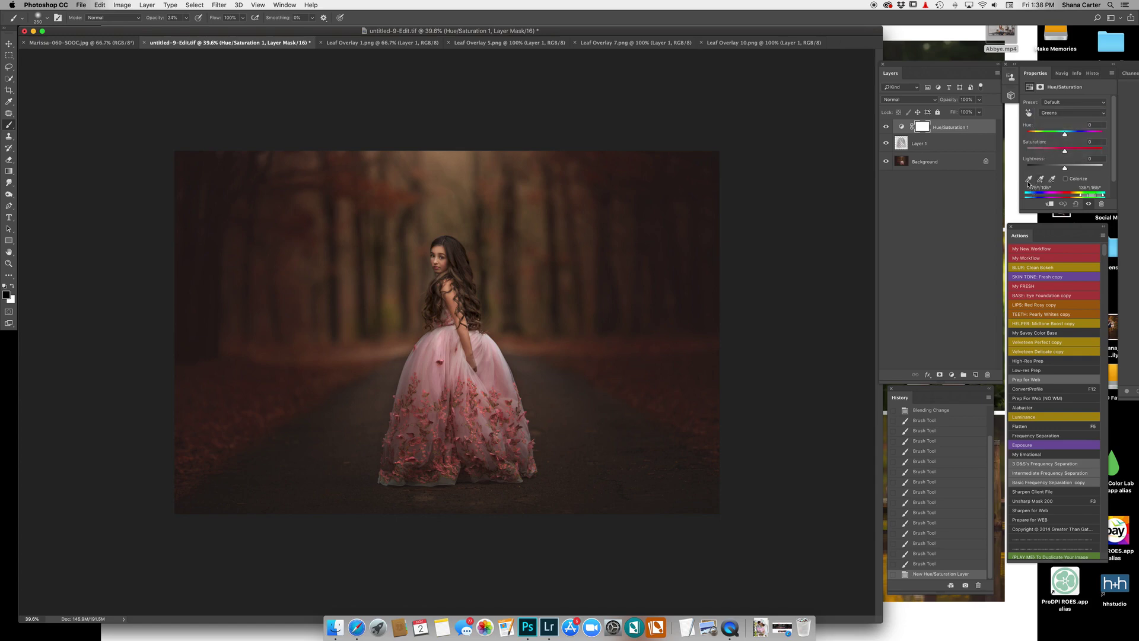
left_click(1029, 180)
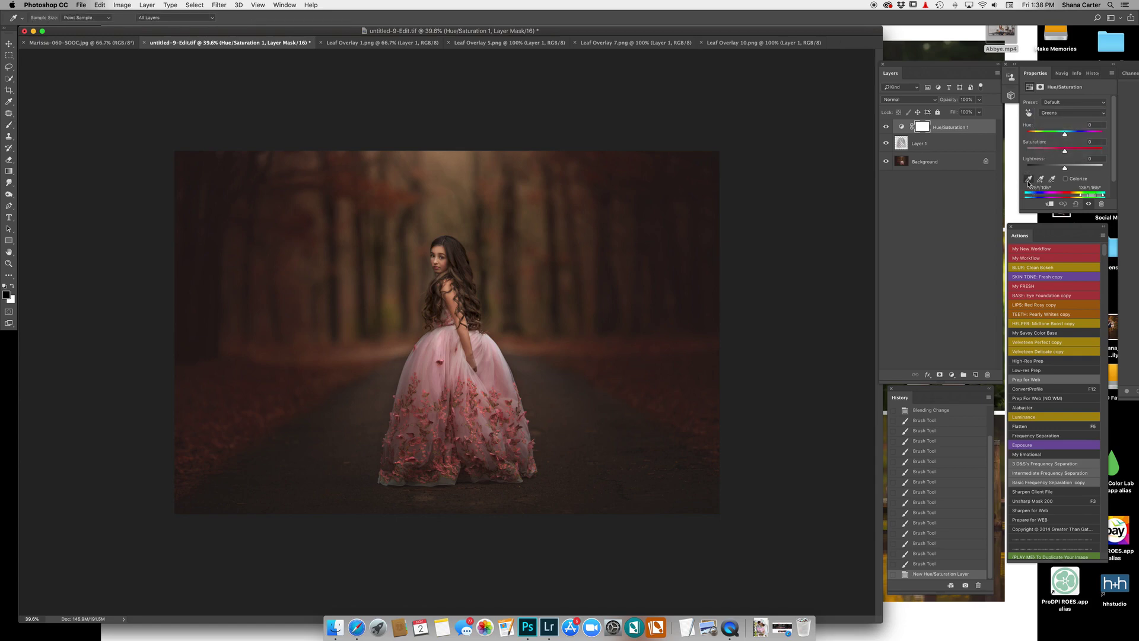
left_click(438, 375)
Shift the hue of the sampled reds toward a warmer orange-yellow
left_click(1065, 136)
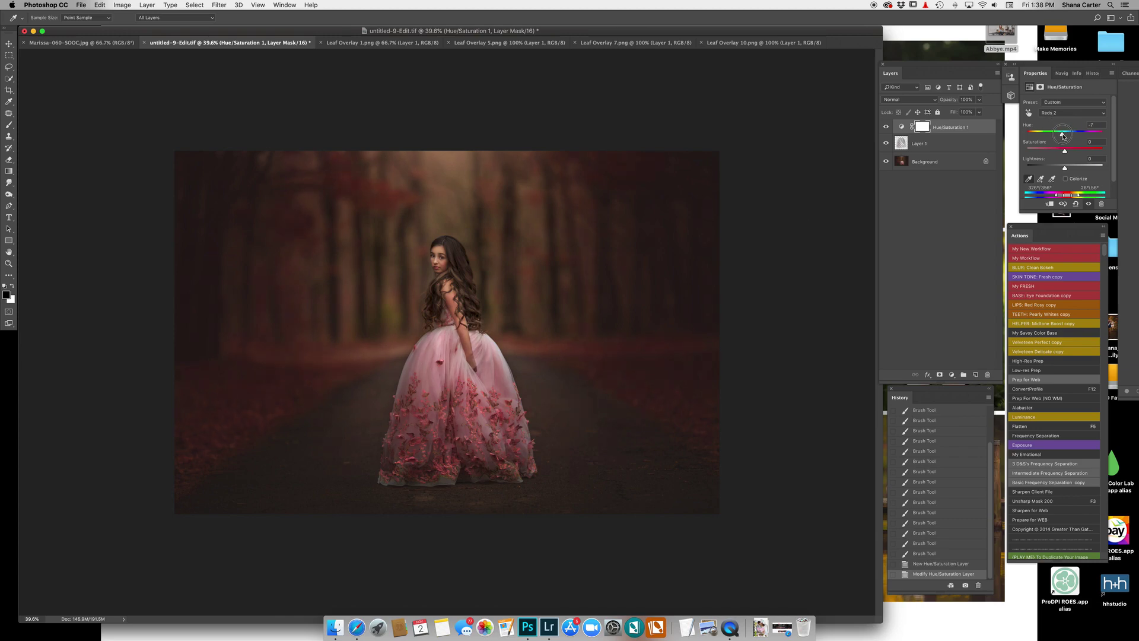
left_click_drag(1065, 135, 1069, 137)
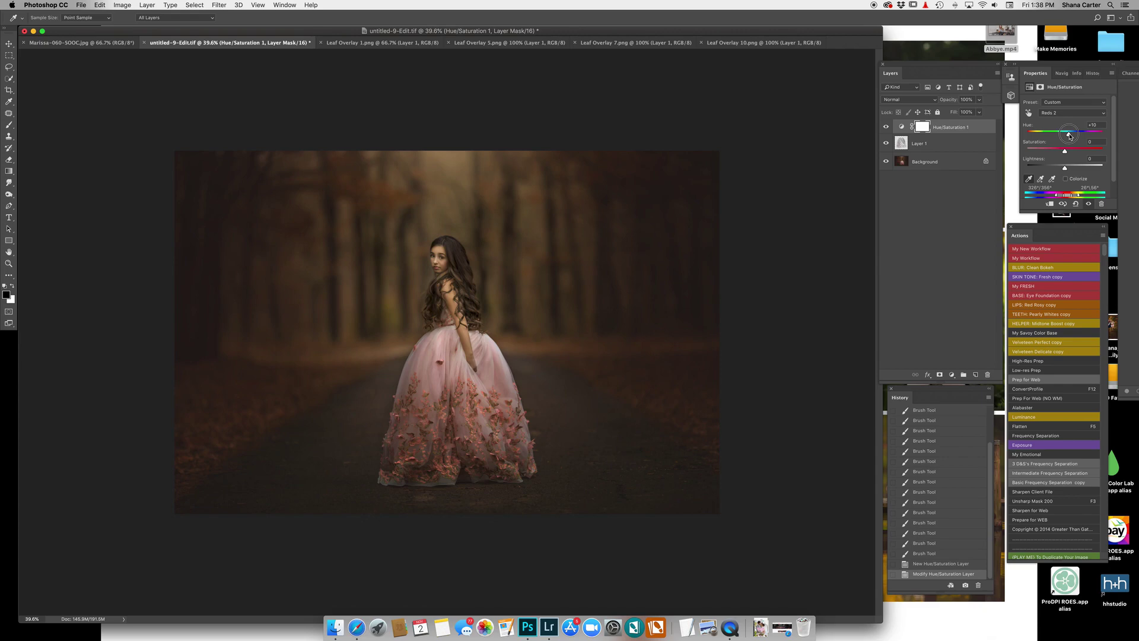
left_click_drag(1070, 136, 1065, 170)
Invert the Hue/Saturation layer mask to black so the colour shift is hidden everywhere
left_click(922, 127)
key("b")
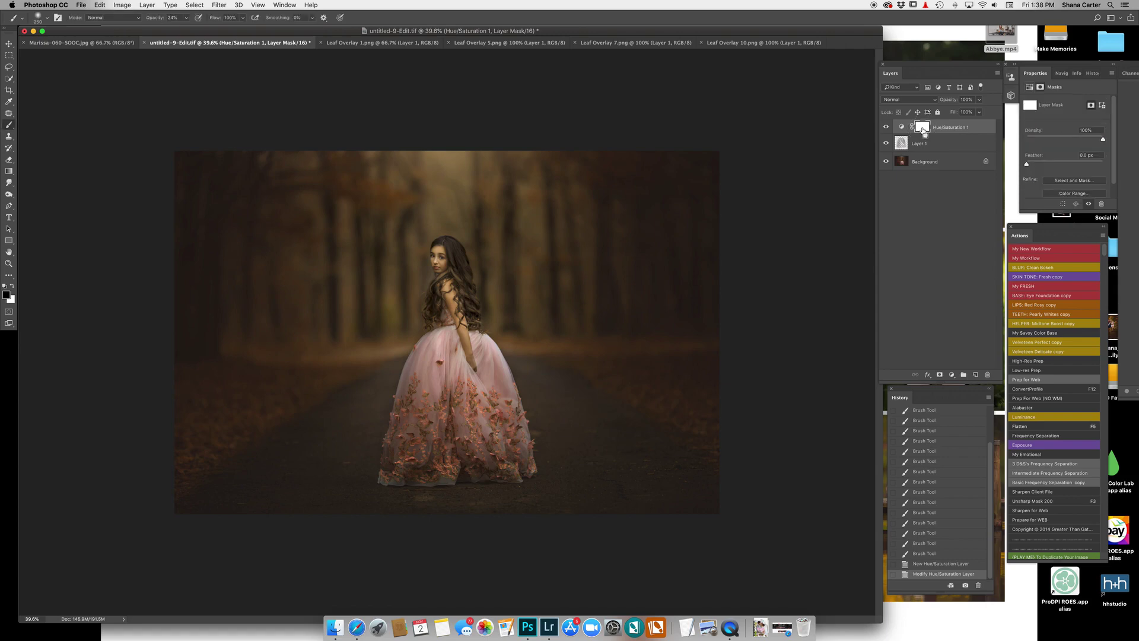
key("super+i")
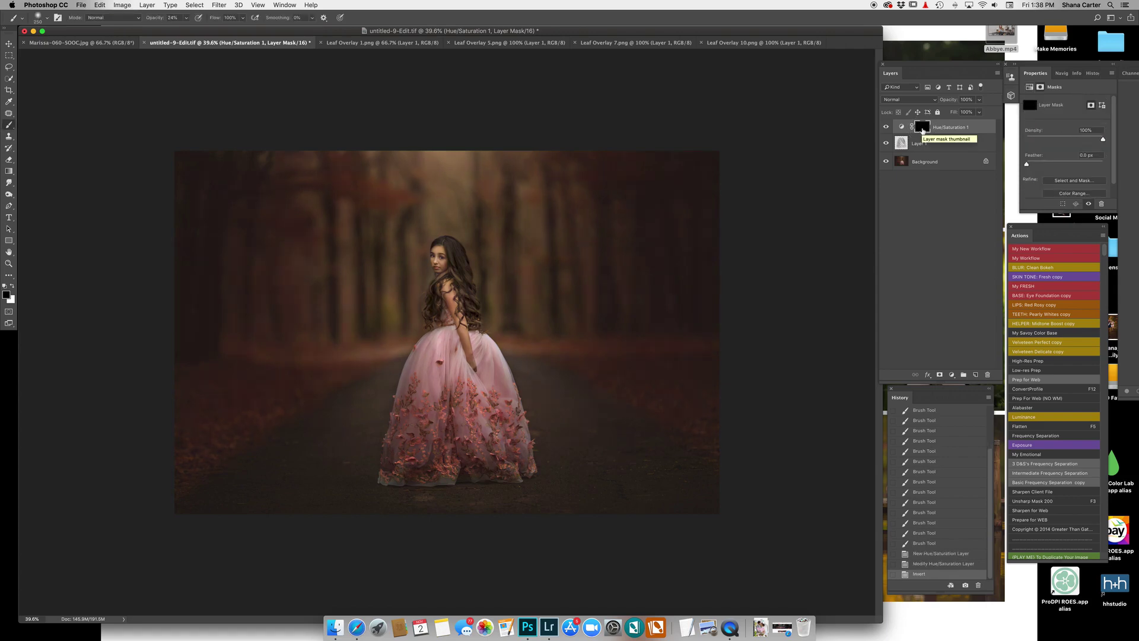
Reveal the colour shift on the skirt by painting white on the Hue/Saturation mask at 100% brush opacity
key("0")
key("bracketright")
left_click(431, 365)
left_click(424, 415)
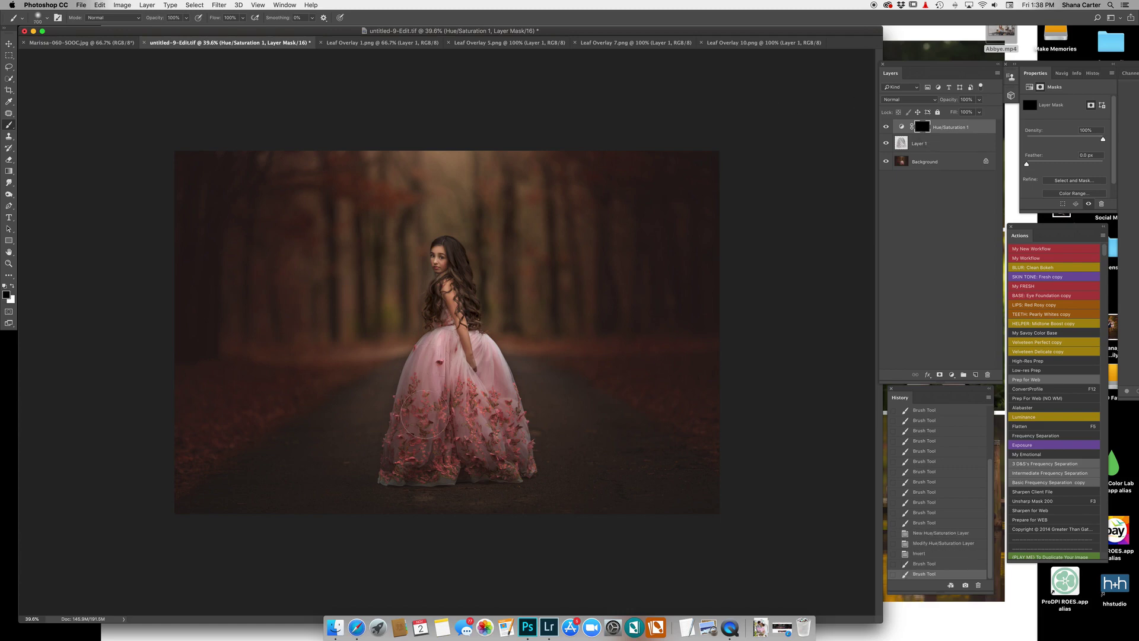
key("x")
left_click(439, 356)
key("bracketleft")
key("bracketleft")
key("bracketleft")
mouse_move(480, 399)
left_mouse_down()
mouse_move(488, 350)
mouse_move(525, 463)
mouse_move(504, 374)
left_mouse_up()
key("bracketleft")
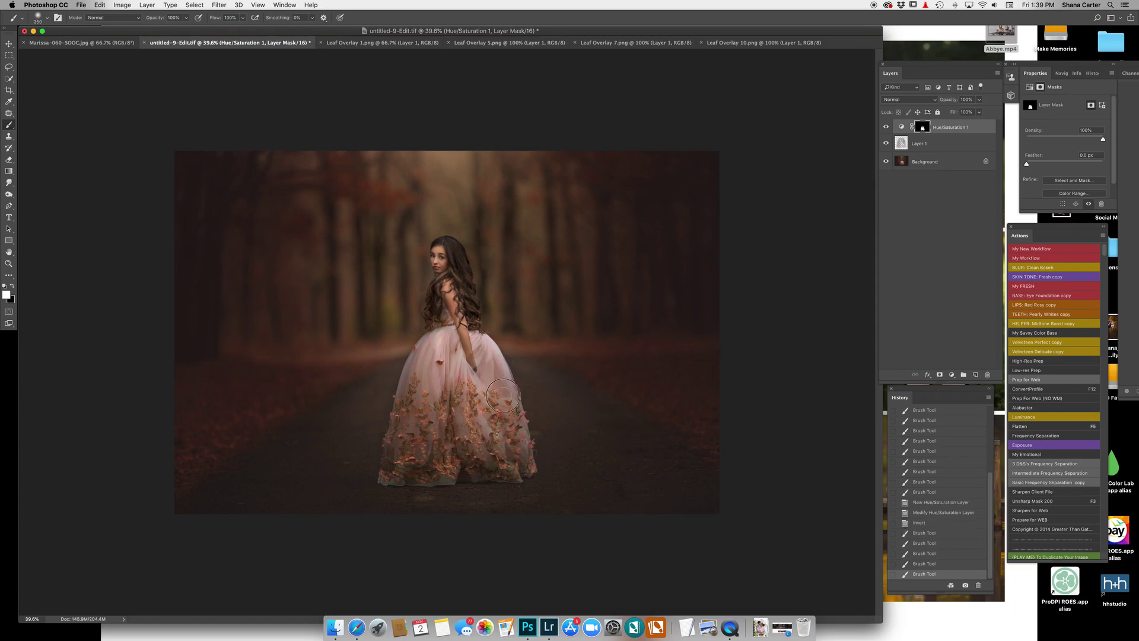
left_click_drag(482, 340, 493, 378)
left_click_drag(512, 470, 419, 467)
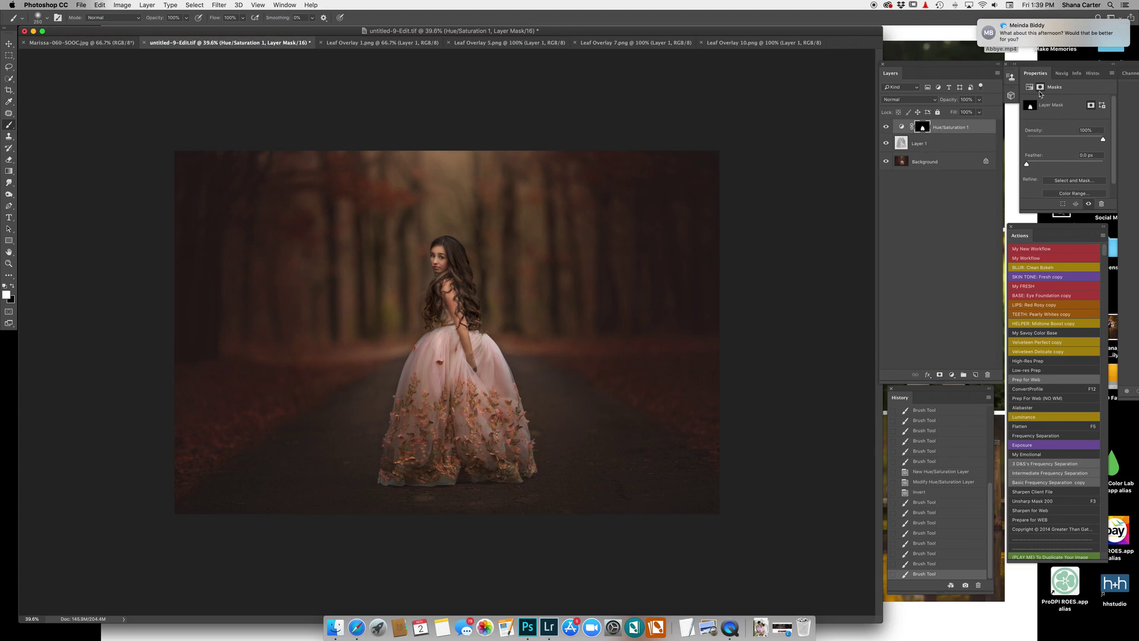
Fine-tune the Hue/Saturation layer's master range to hue -6, saturation +8 and lightness -3
left_click(1029, 87)
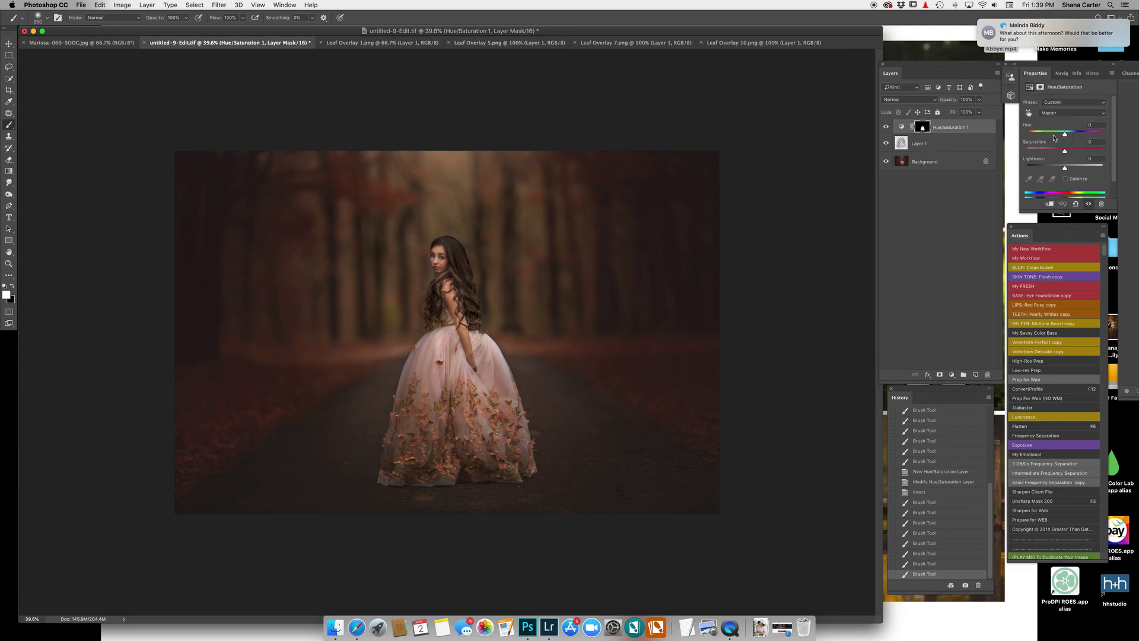
left_click_drag(1065, 136, 1064, 137)
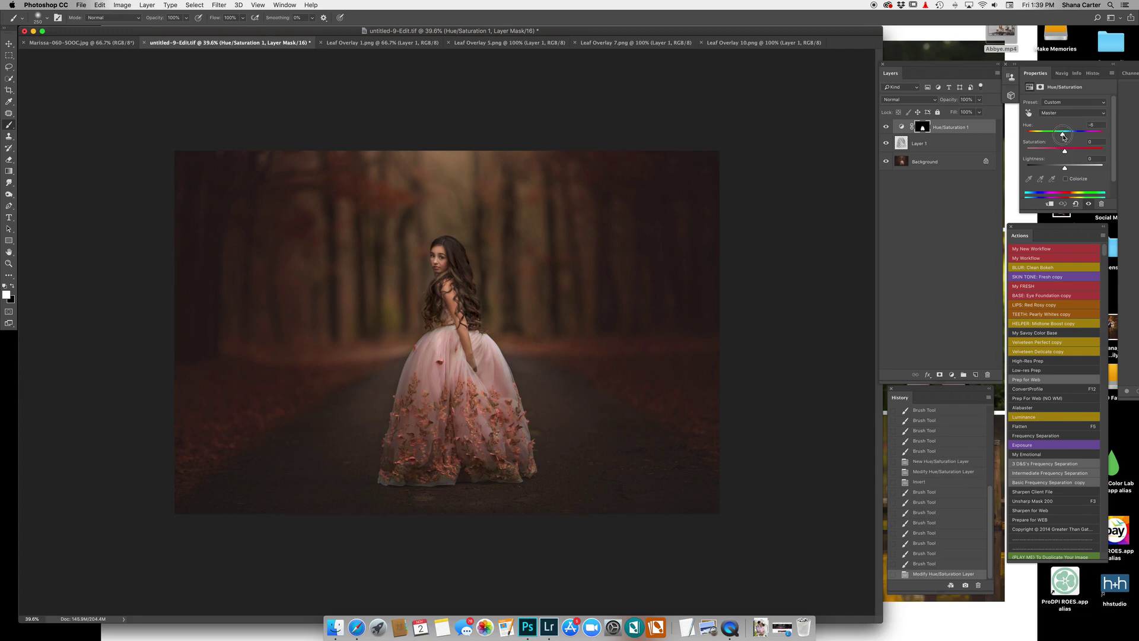
left_click_drag(1065, 151, 1064, 171)
Paint white on the Hue/Saturation mask over the middle of the skirt with a larger brush
key("bracketright")
mouse_move(499, 366)
left_mouse_down()
mouse_move(517, 401)
mouse_move(439, 343)
mouse_move(461, 369)
left_mouse_up()
left_click_drag(469, 368, 484, 386)
Compare the dress with the Hue/Saturation layer hidden and shown
left_click(887, 127)
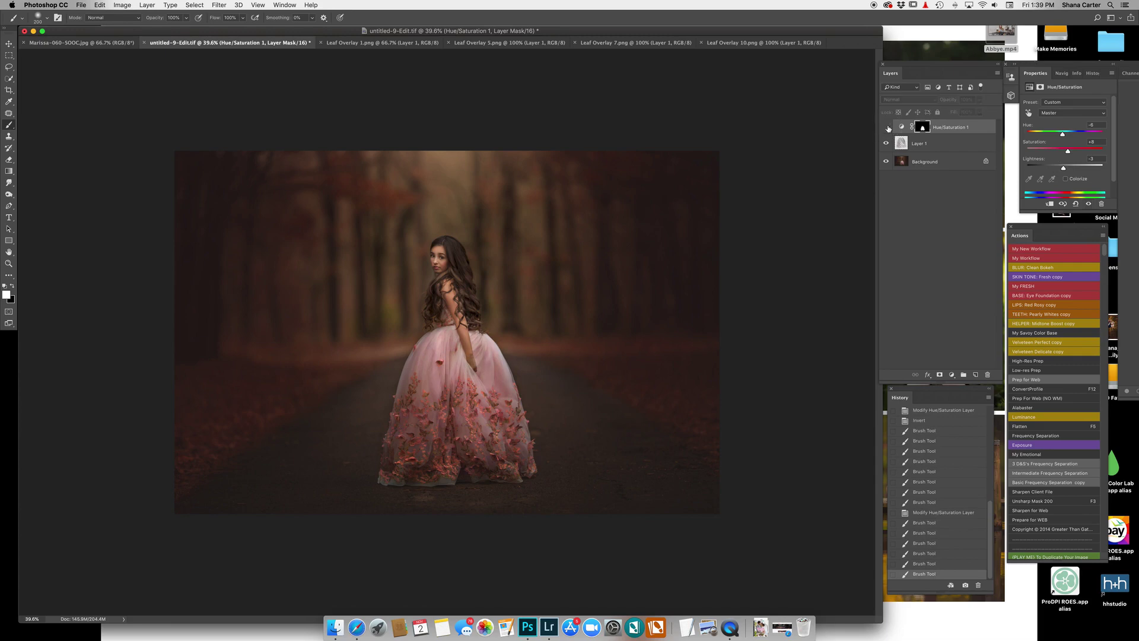
left_click(887, 127)
left_click(887, 127)
left_click(887, 127)
left_click(887, 127)
left_click(887, 127)
left_click(887, 127)
left_click(887, 127)
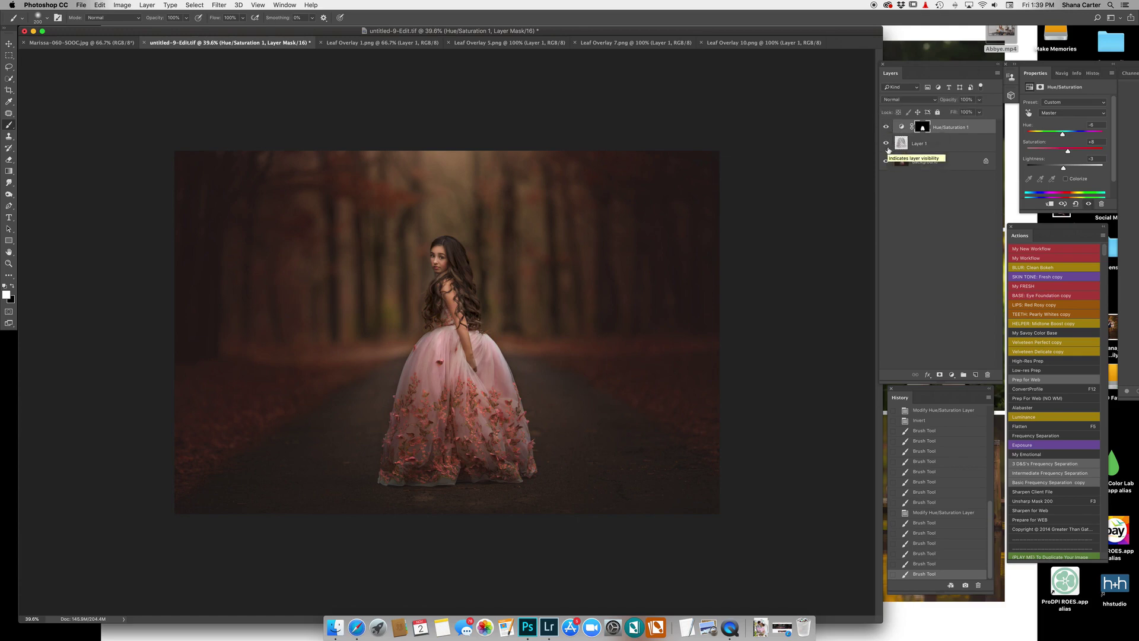
Compare the dress with the Soft Light paint layer, Layer 1, hidden and shown
left_click(887, 145)
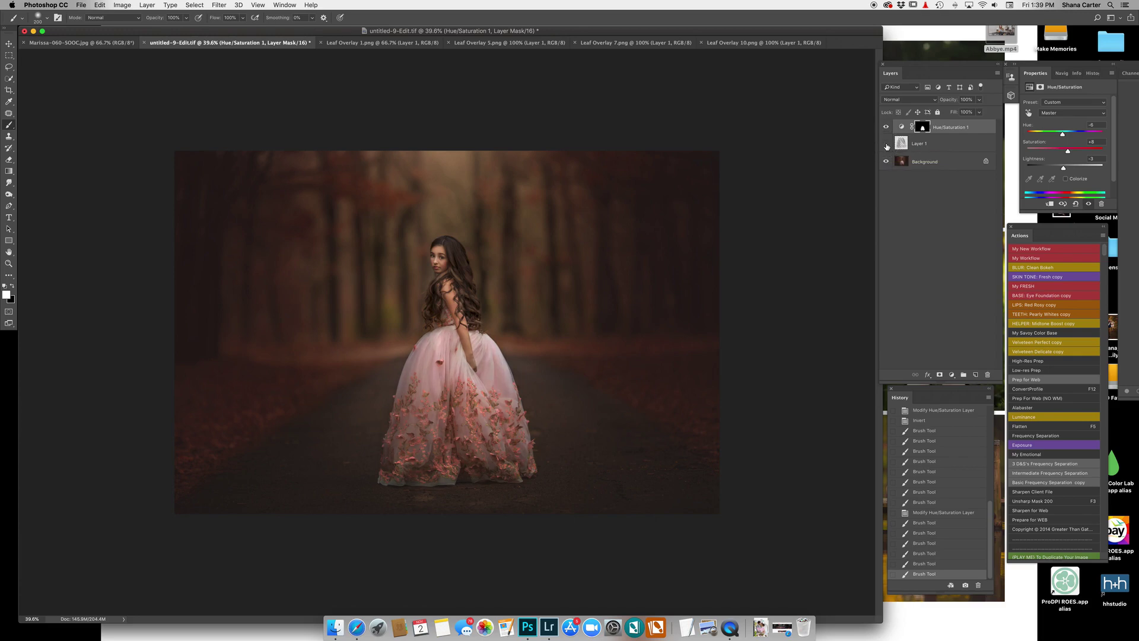
left_click(887, 144)
left_click(886, 144)
left_click(887, 144)
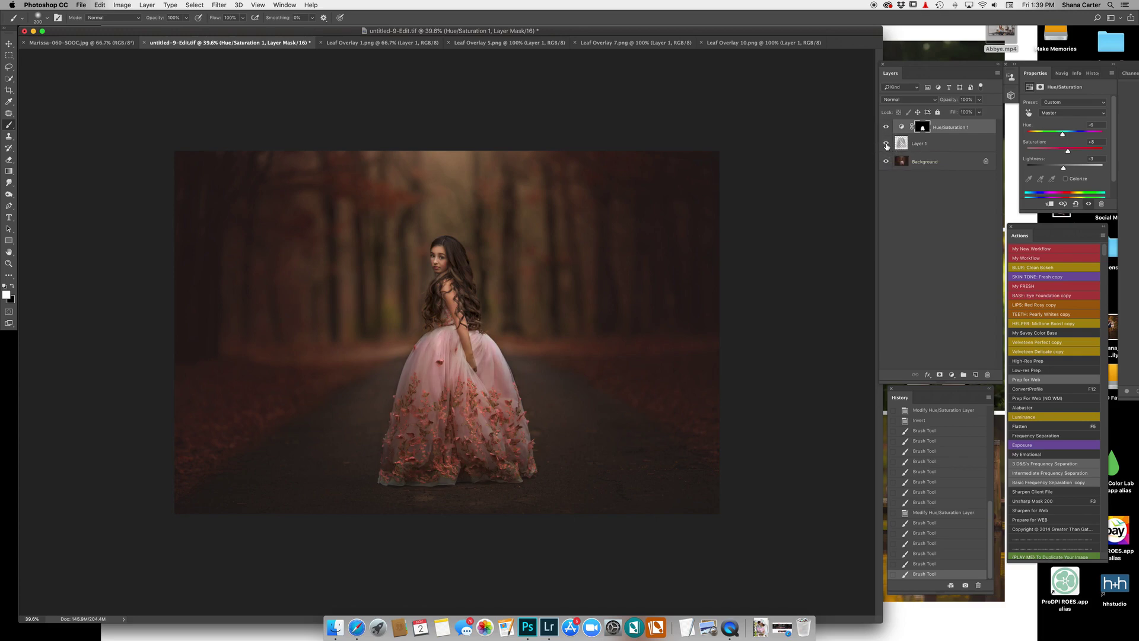
left_click(886, 144)
left_click(886, 144)
Compare the Background layer alone with the full edit
left_click(887, 161, "alt")
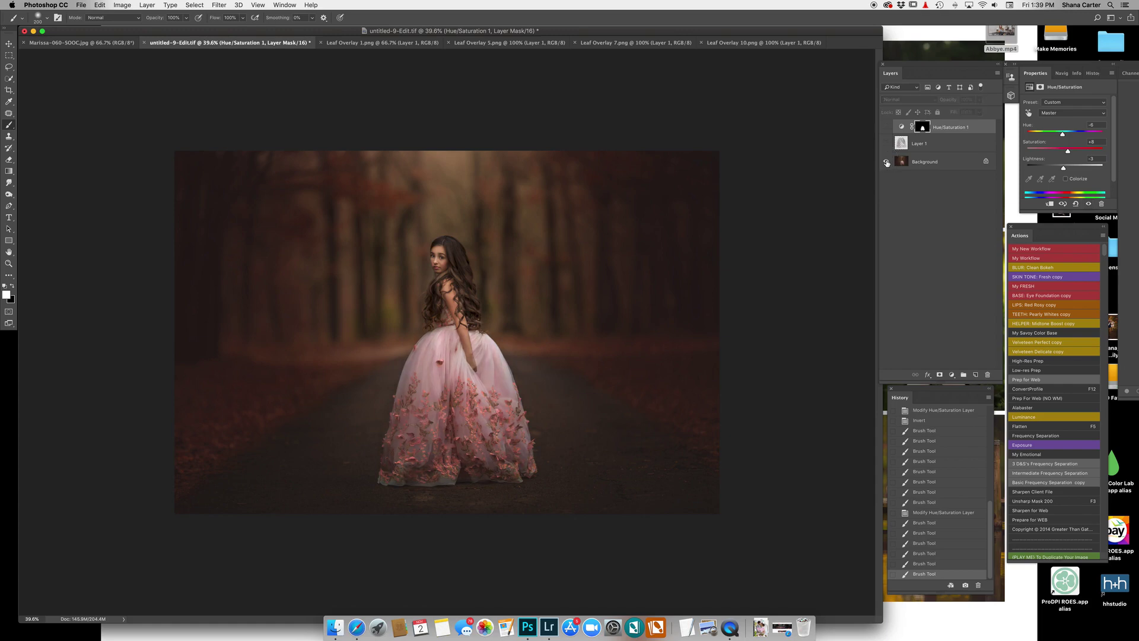
left_click(886, 161, "alt")
left_click(886, 161, "alt")
left_click(887, 161, "alt")
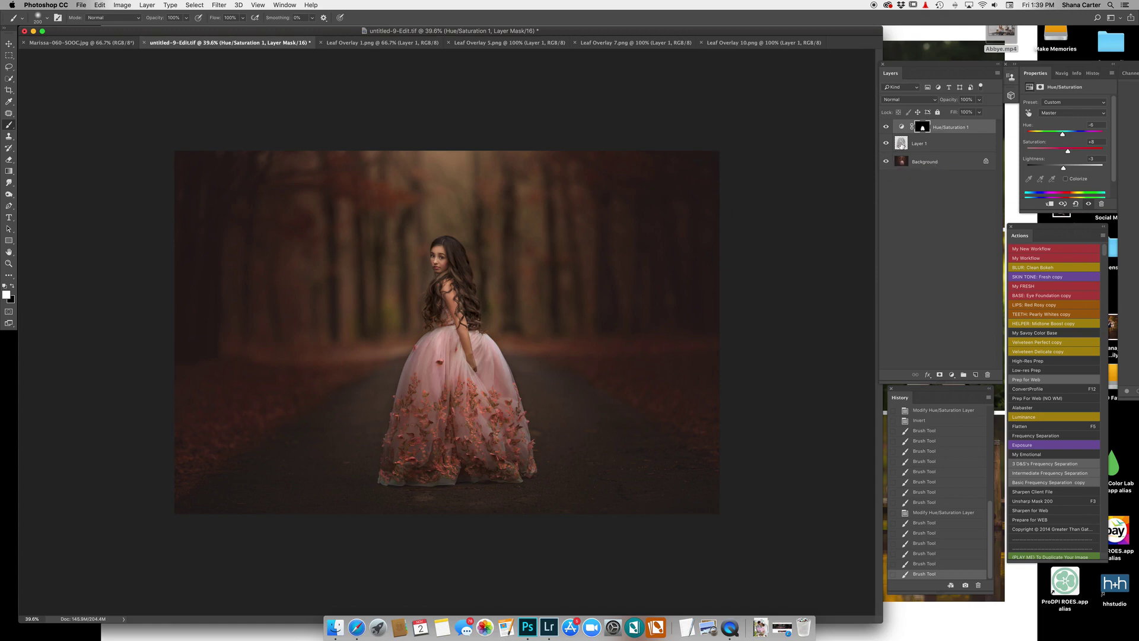
Duplicate Layer 1 and lower the copy's opacity to 24%
left_click(901, 144)
key("bracketright")
key("bracketright")
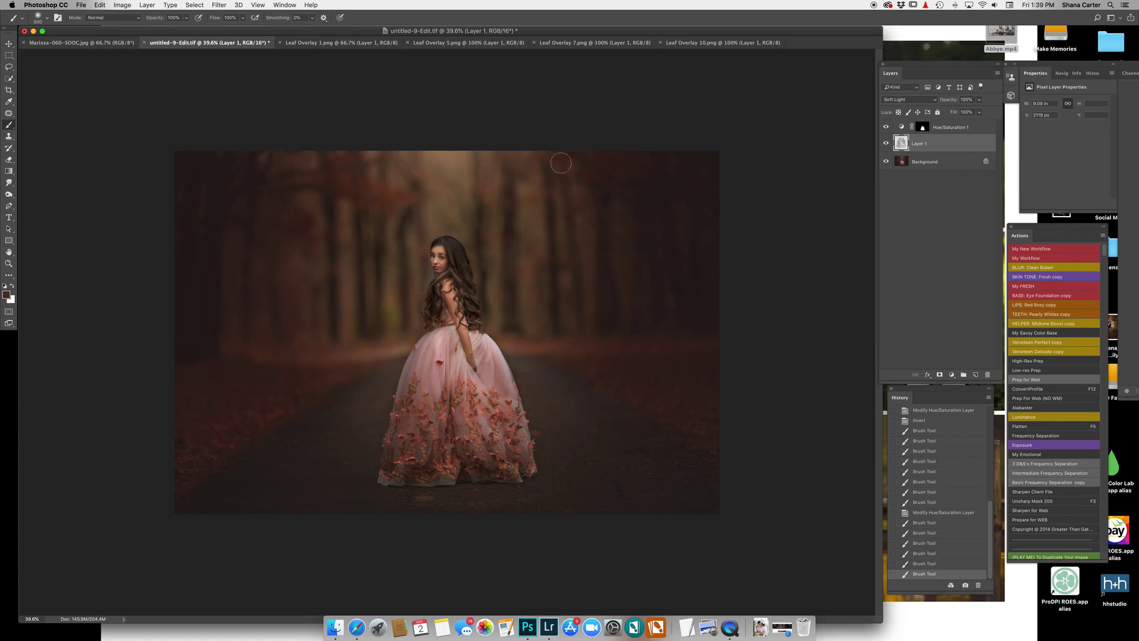
right_click(924, 141)
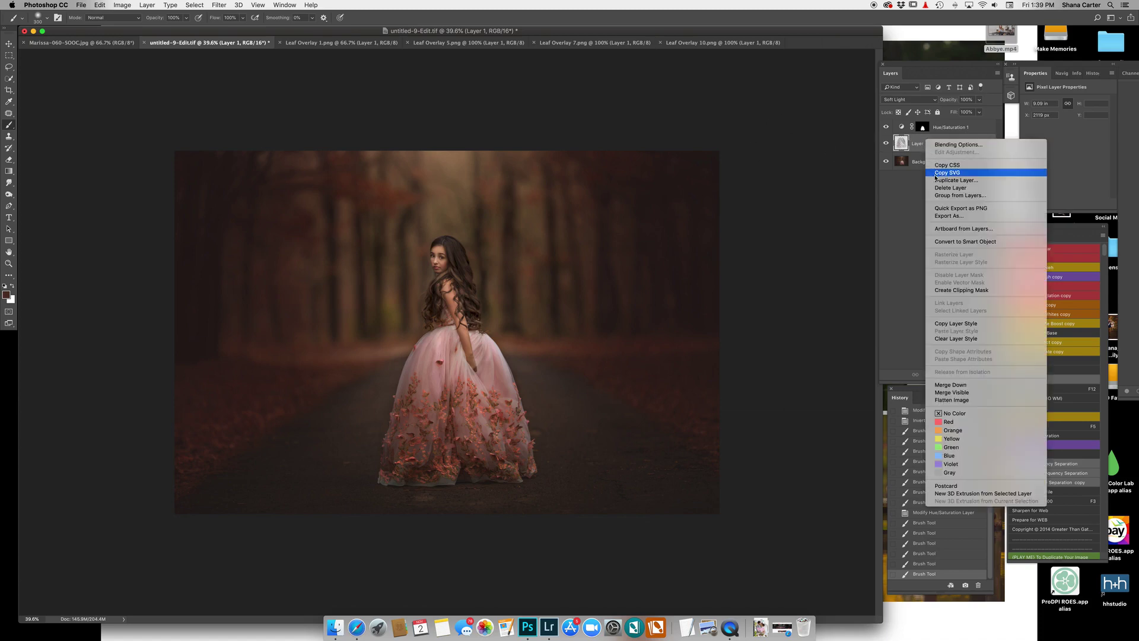
left_click(937, 181)
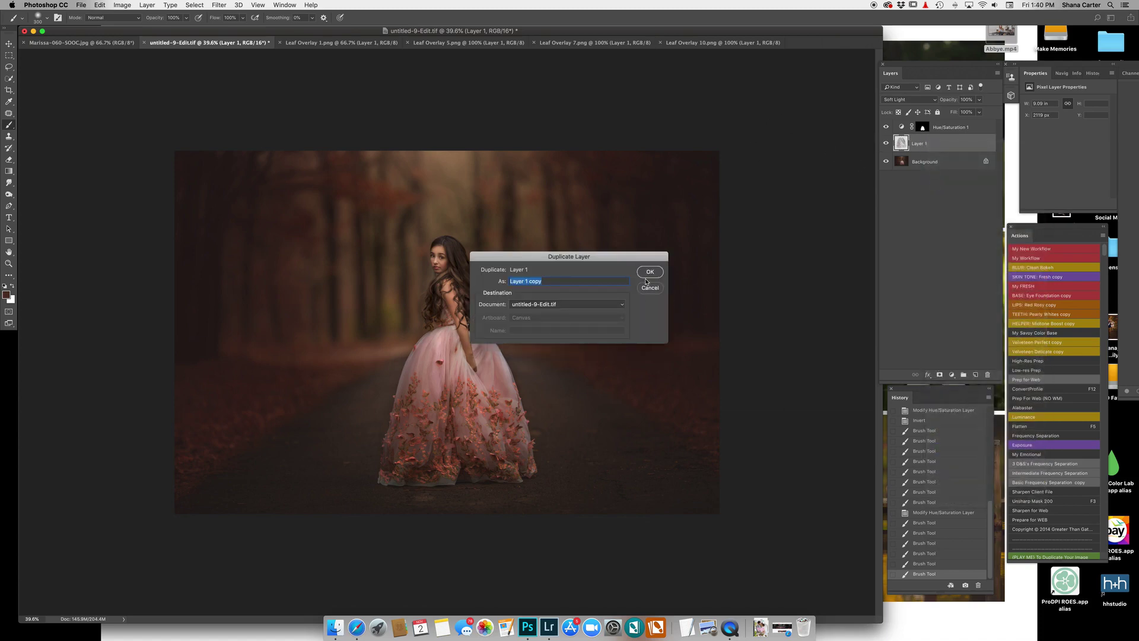
left_click(649, 272)
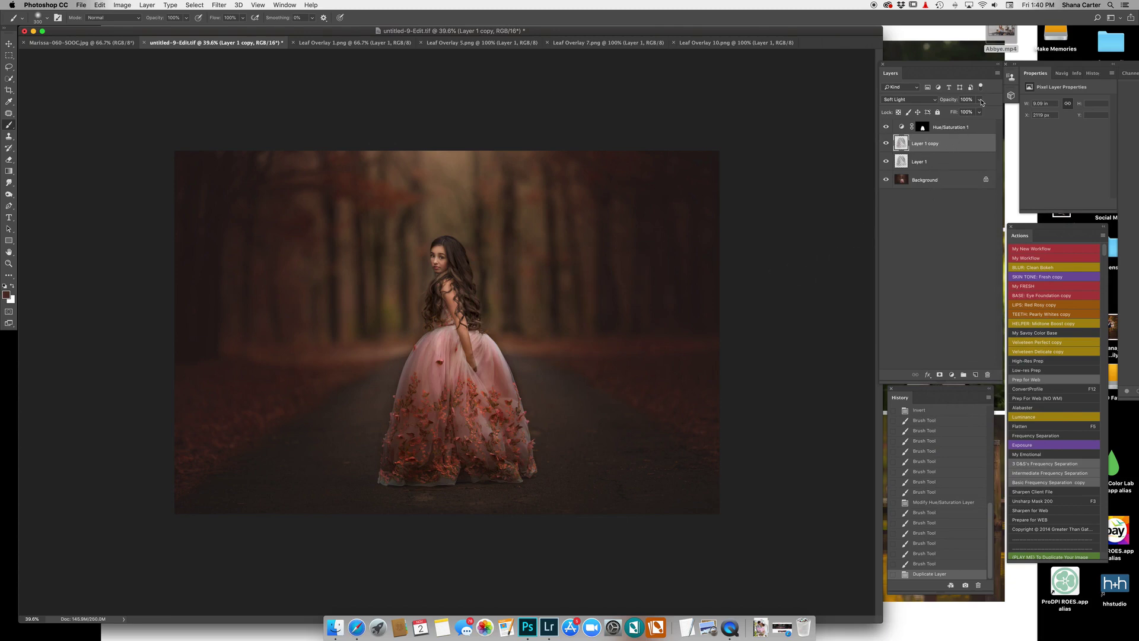
left_click(981, 102)
left_click_drag(982, 111, 947, 114)
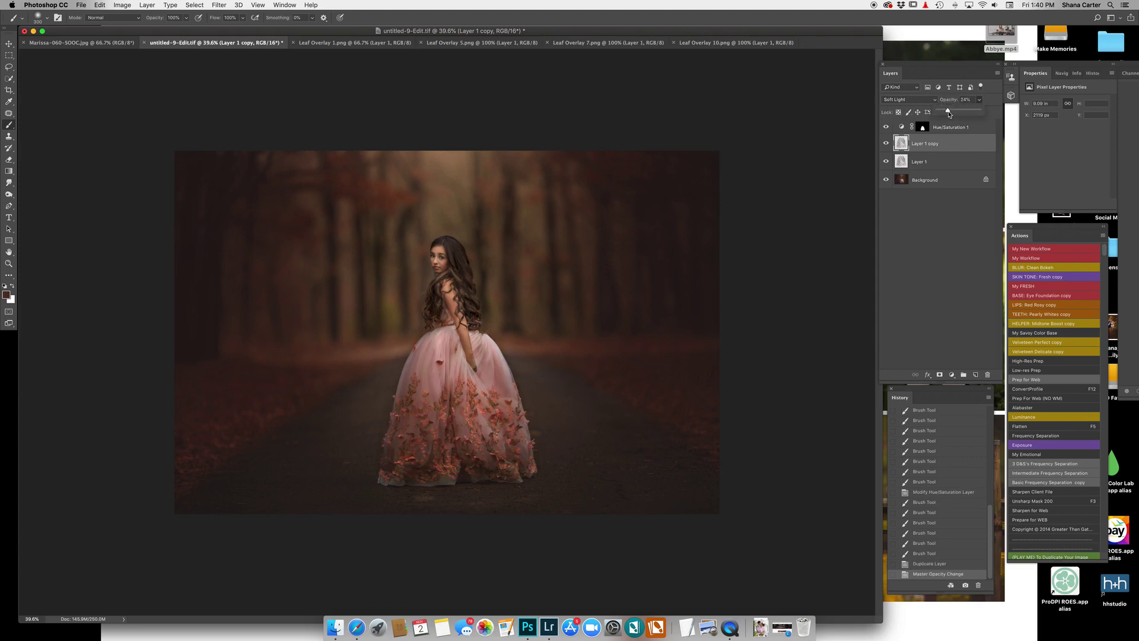
Check the edit before and after the duplicated Soft Light layer by isolating and restoring the Background layer
left_click(885, 181)
left_click(885, 181, "alt")
left_click(884, 181, "alt")
Add a Levels adjustment layer above Layer 1 copy, switch it to the Red channel and reveal the output levels
left_click(952, 375)
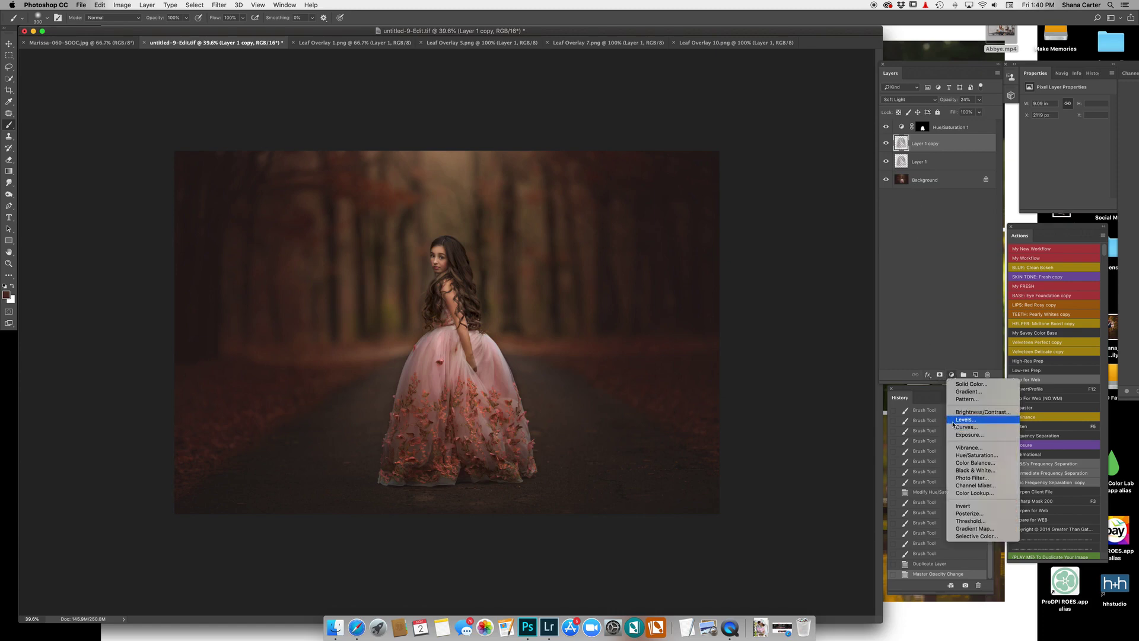
left_click(953, 421)
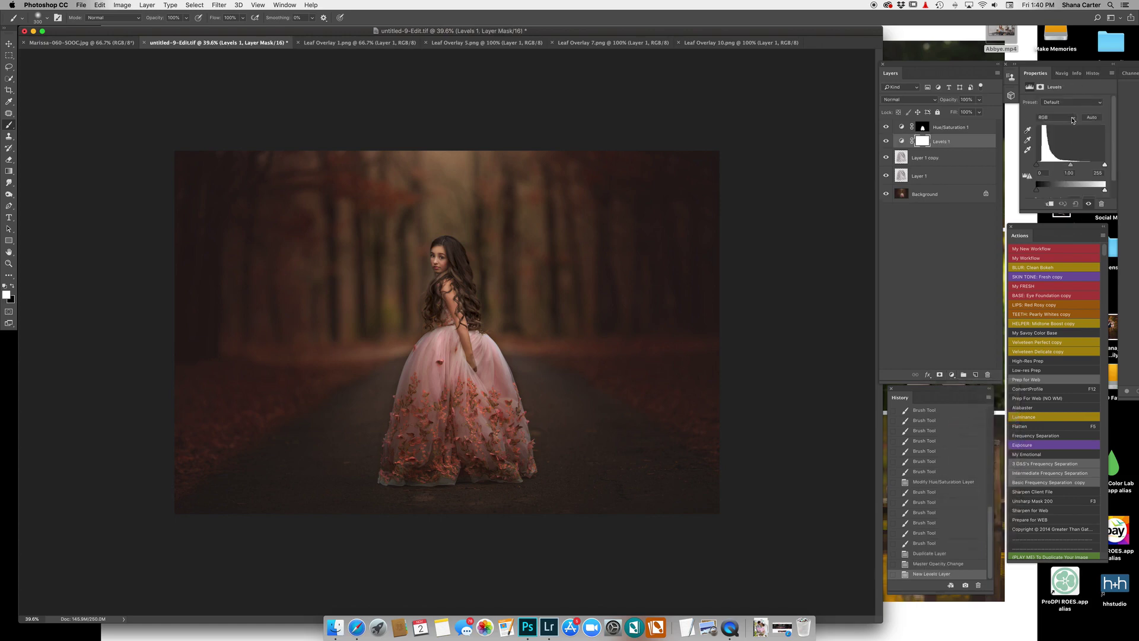
left_click(1072, 121)
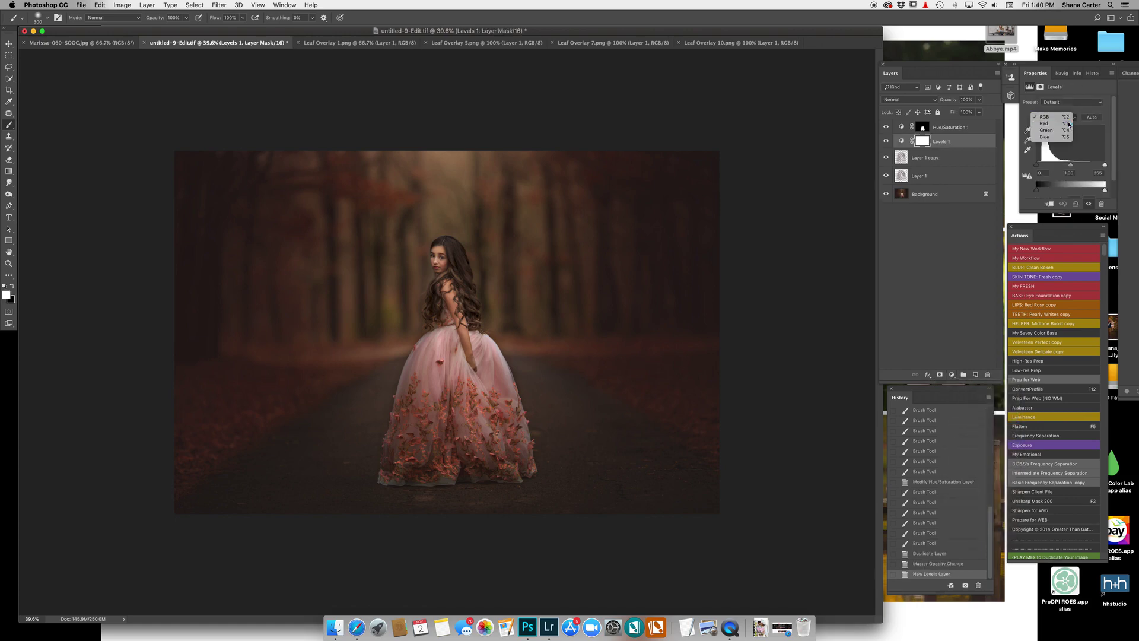
left_click(1068, 124)
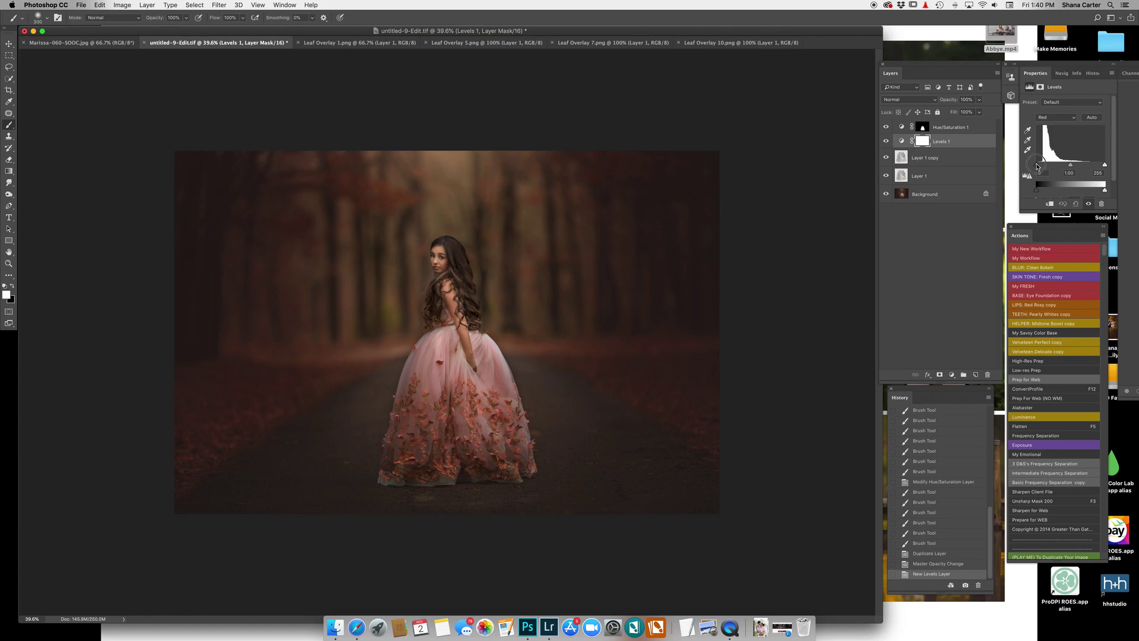
left_click_drag(1037, 165, 1038, 166)
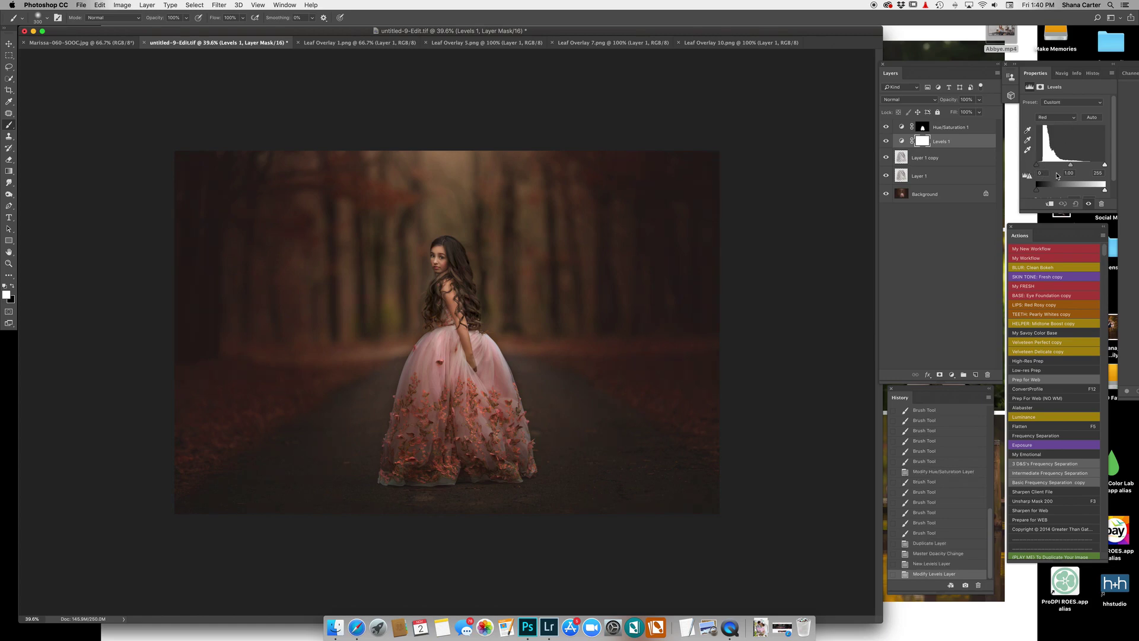
left_click_drag(1104, 165, 1072, 166)
left_click_drag(1069, 212, 1069, 232)
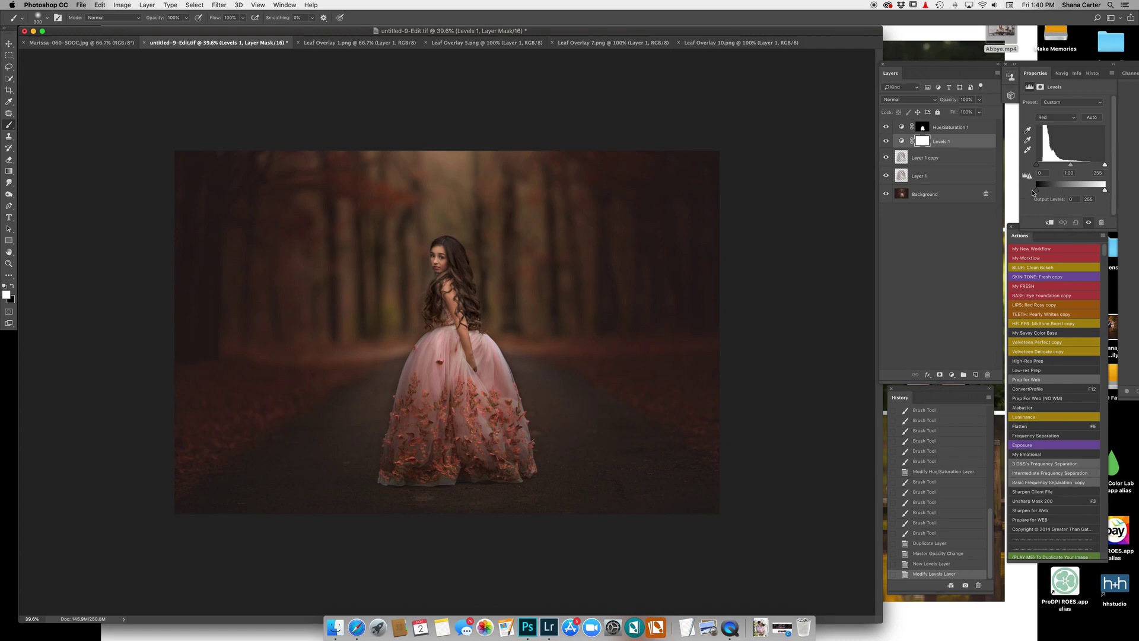
Raise the Red channel's output black level to 8 and lower its midtones slightly
left_click_drag(1037, 192, 1112, 192)
left_click_drag(1071, 165, 1071, 167)
left_click_drag(1037, 190, 1039, 192)
left_click_drag(1070, 166, 1039, 191)
left_click_drag(1103, 166, 1107, 168)
Invert the Levels mask and paint white with a large brush over the leaves and trees on both sides of the path
key("super+i")
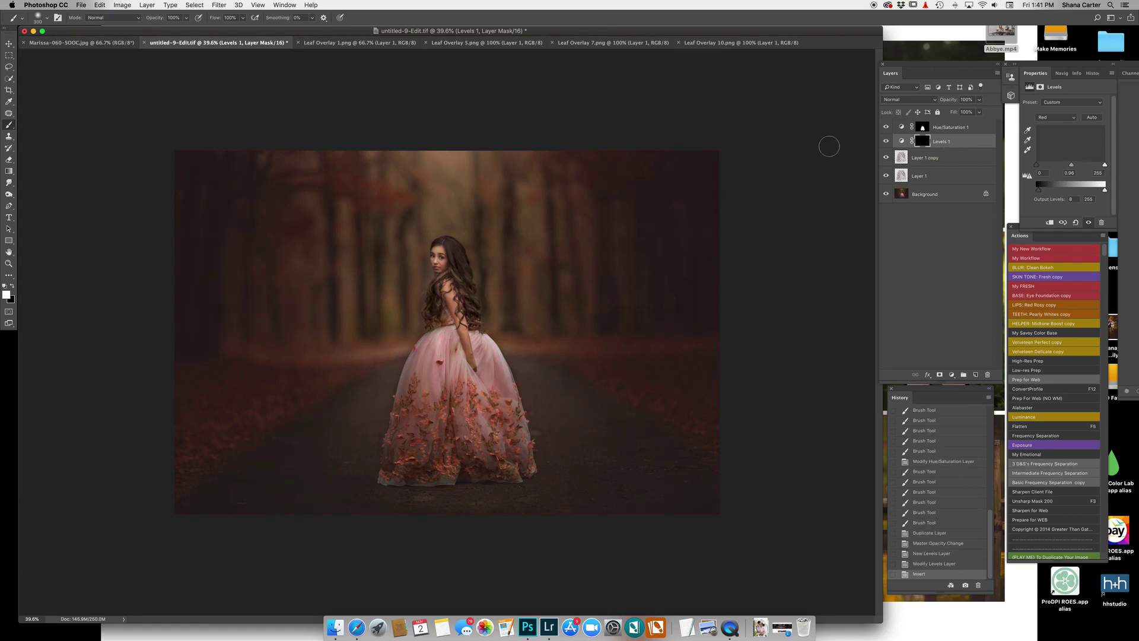
key("bracketright")
key("bracketright")
key("bracketright")
key("bracketright")
key("bracketright")
key("bracketright")
mouse_move(163, 463)
left_mouse_down()
mouse_move(249, 400)
mouse_move(218, 410)
mouse_move(212, 389)
mouse_move(337, 358)
mouse_move(326, 228)
mouse_move(285, 210)
mouse_move(291, 194)
mouse_move(395, 189)
mouse_move(389, 174)
mouse_move(550, 168)
mouse_move(495, 186)
mouse_move(516, 174)
mouse_move(695, 181)
mouse_move(555, 238)
mouse_move(536, 257)
mouse_move(571, 285)
mouse_move(573, 331)
mouse_move(744, 448)
mouse_move(613, 346)
left_mouse_up()
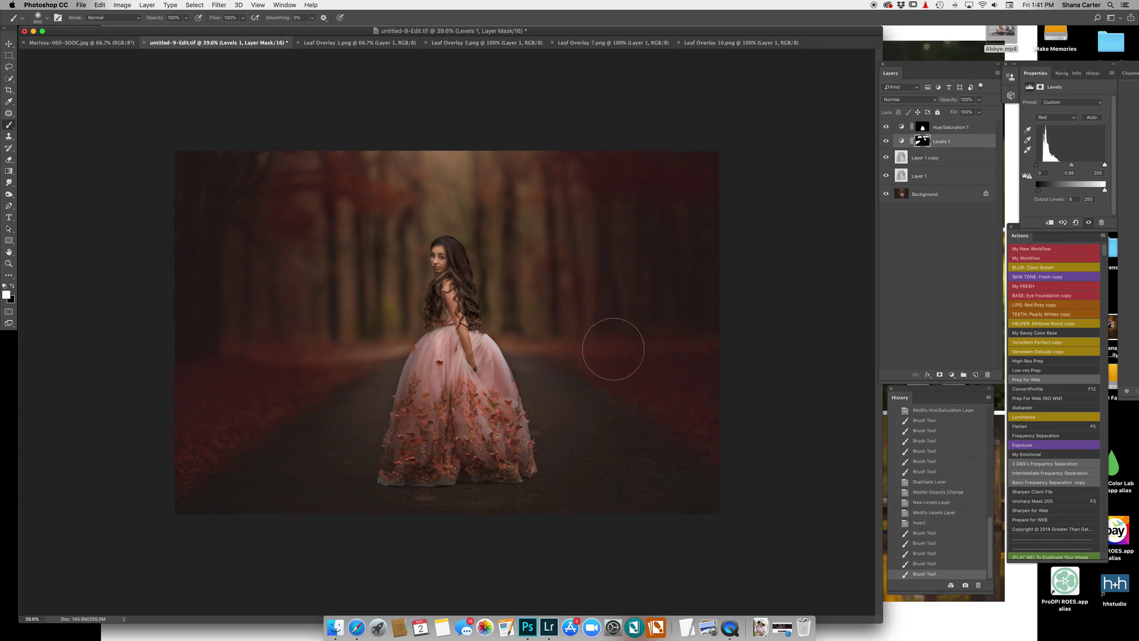
Reveal the red tint along the ground beside the path to the girl's right using a smaller brush on the Levels mask
key("bracketleft")
key("bracketleft")
key("bracketleft")
key("bracketleft")
key("bracketleft")
mouse_move(525, 336)
left_mouse_down()
mouse_move(671, 348)
mouse_move(364, 341)
mouse_move(219, 378)
mouse_move(315, 382)
mouse_move(550, 338)
mouse_move(780, 440)
left_mouse_up()
key("bracketright")
key("bracketright")
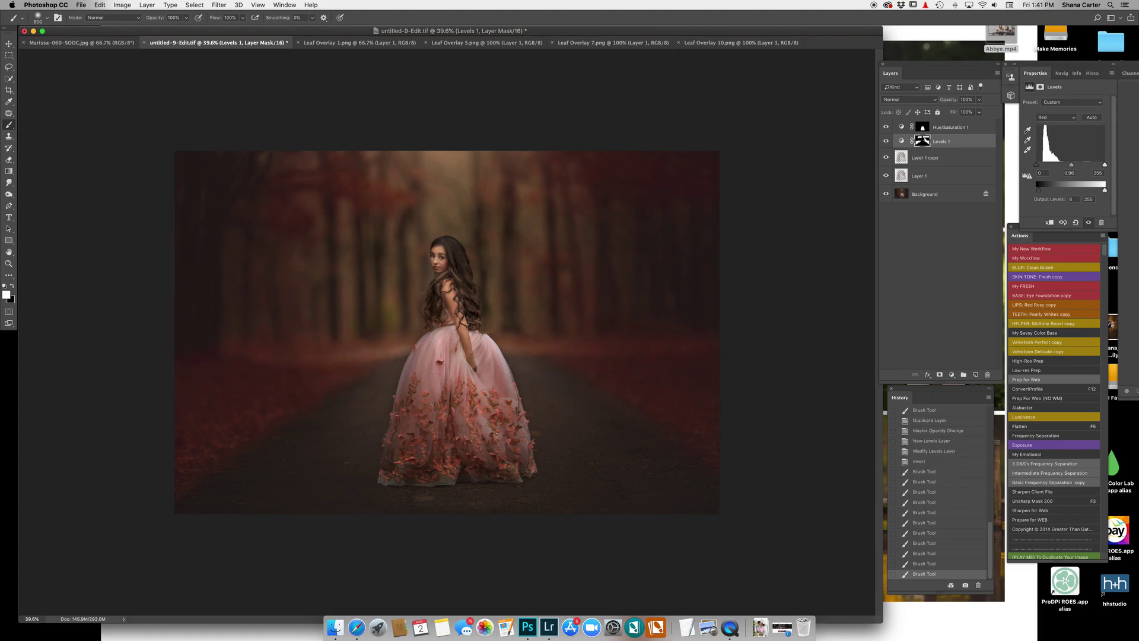
Paint the red tint onto the centre and lower part of the skirt on the Levels mask with a small brush
key("bracketleft")
key("bracketleft")
key("bracketleft")
key("bracketleft")
key("bracketleft")
mouse_move(484, 356)
left_mouse_down()
mouse_move(464, 368)
mouse_move(455, 359)
mouse_move(469, 374)
left_mouse_up()
left_click_drag(502, 394, 504, 439)
left_click_drag(505, 452, 523, 454)
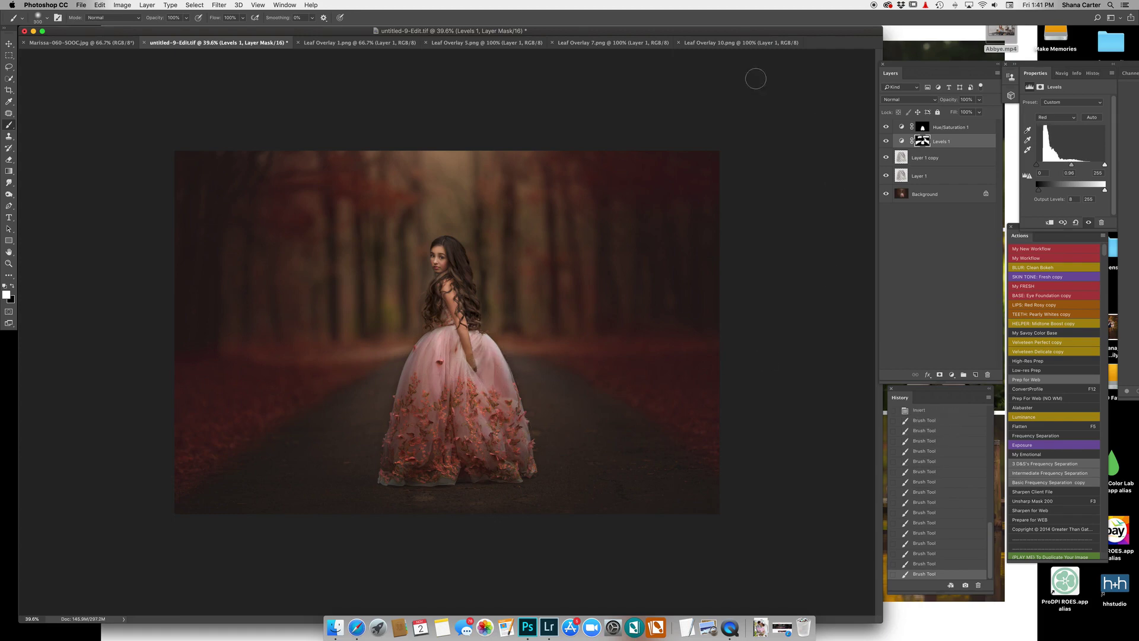
Paint the red tint over the upper-left trees on the Levels mask and compare the last stroke undone and restored
key("bracketright")
key("bracketright")
key("bracketright")
key("bracketright")
left_click_drag(208, 217, 224, 216)
left_click(958, 564)
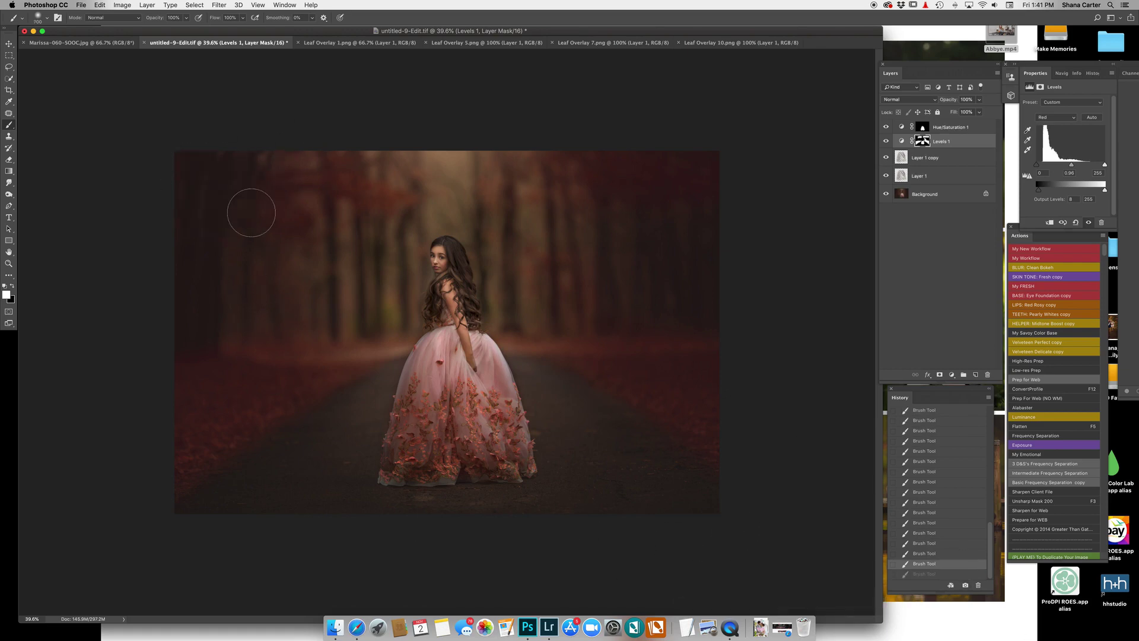
key("super+shift+z")
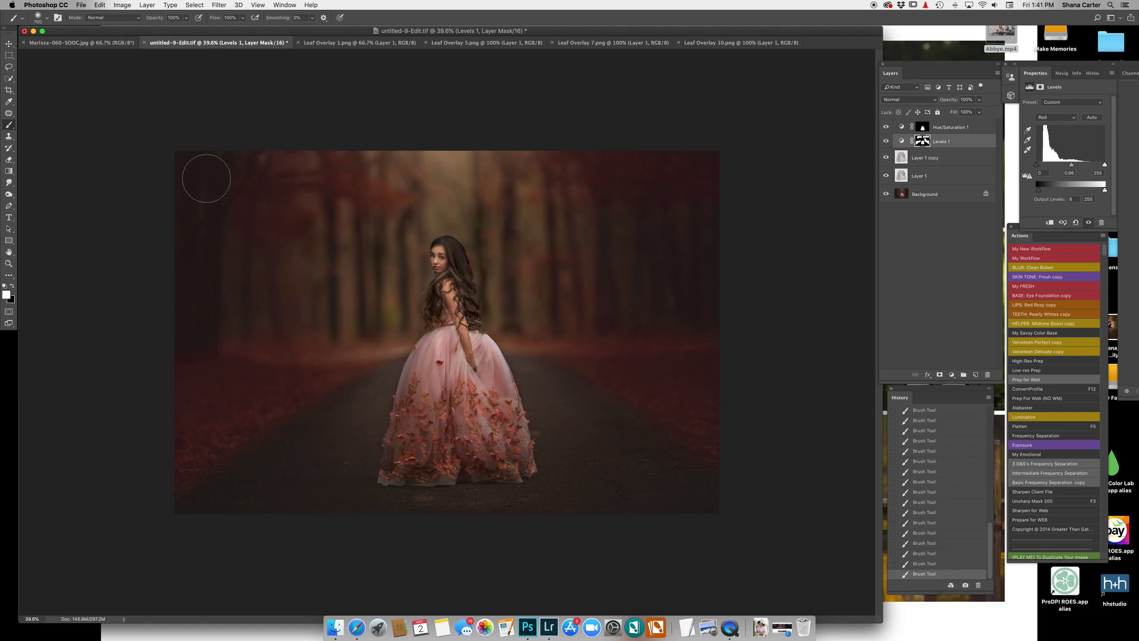
Swap the foreground to black with 50% brush opacity, and test the Levels layer's opacity before returning it to 100%
key("x")
key("5")
left_click(979, 99)
mouse_move(982, 112)
left_mouse_down()
mouse_move(922, 113)
mouse_move(996, 116)
left_mouse_up()
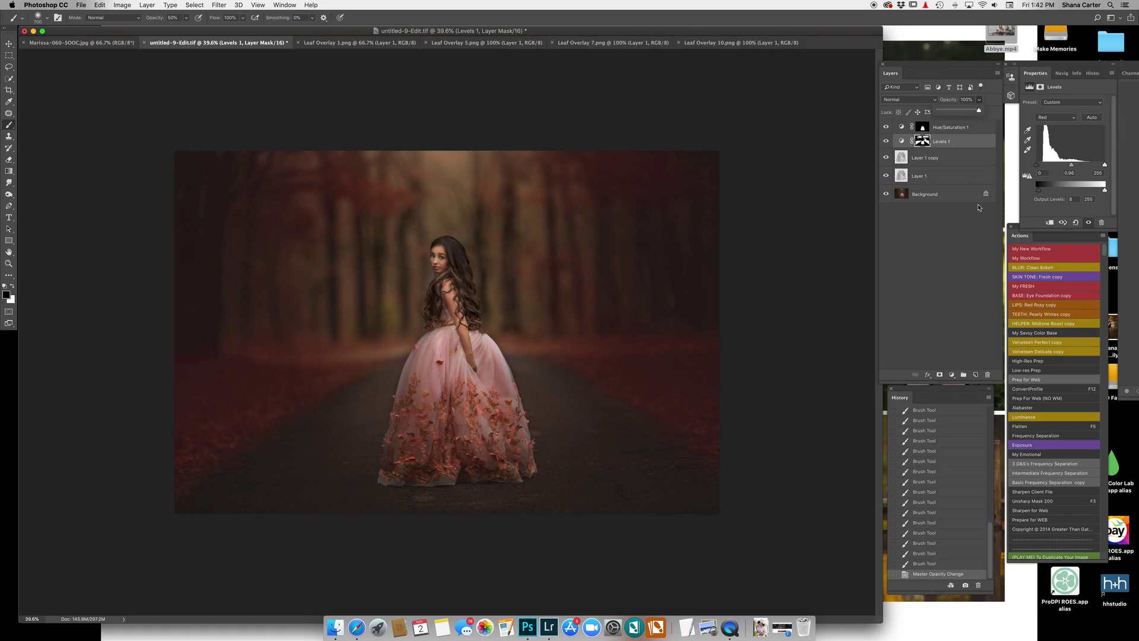
Add a Curves adjustment layer, pull the midtones down to darken the image, and adjust the curve's black point
left_click(952, 375)
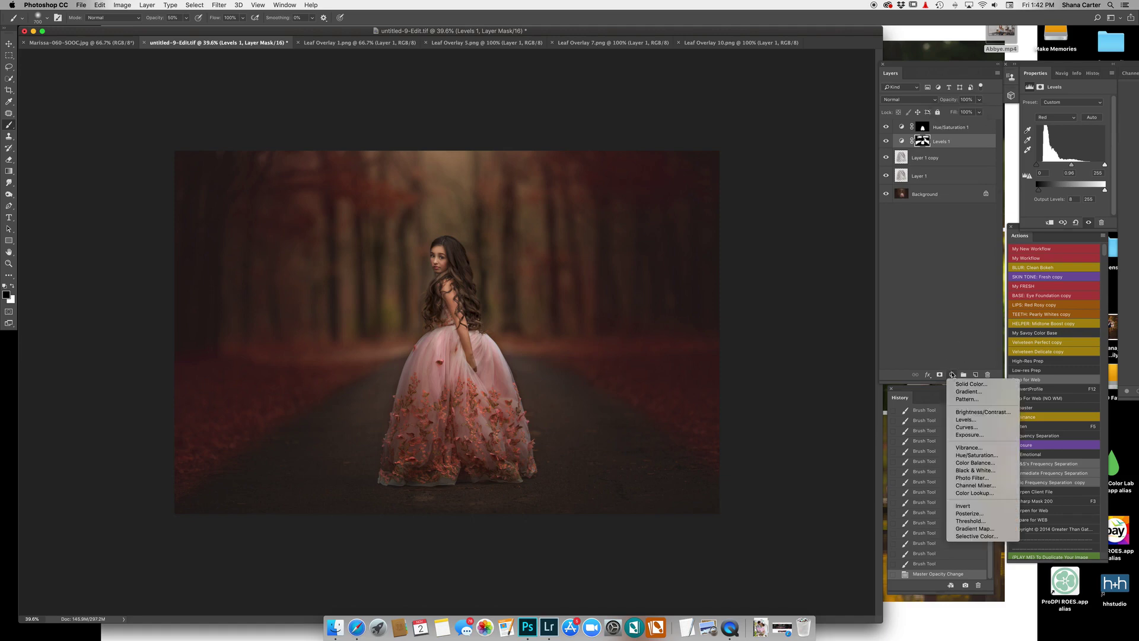
left_click(957, 424)
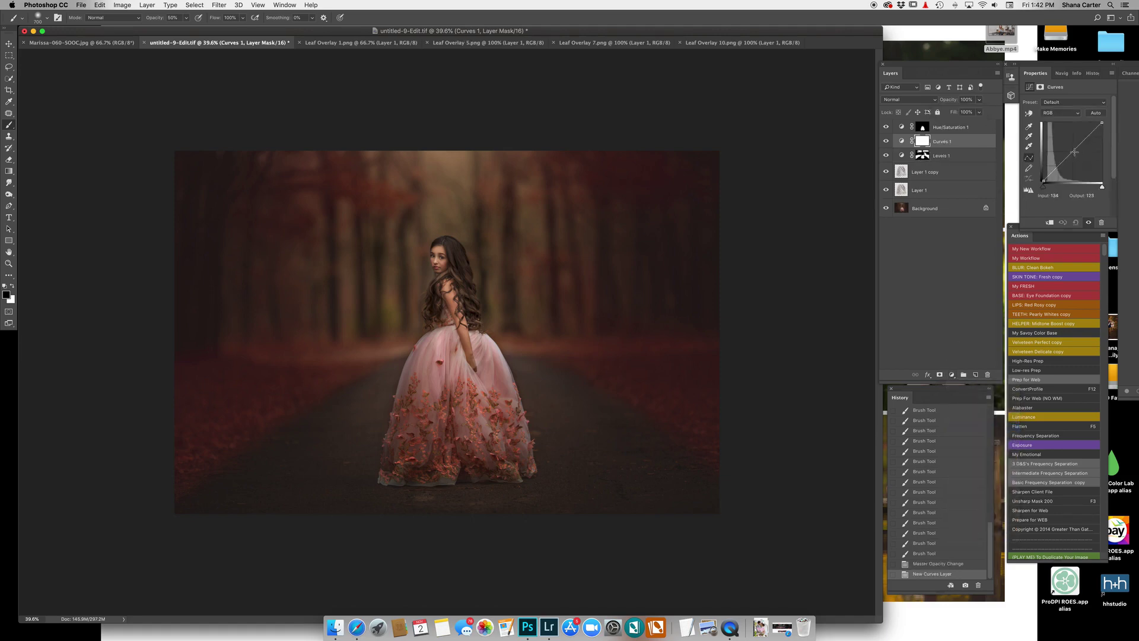
left_click_drag(1074, 150, 1075, 155)
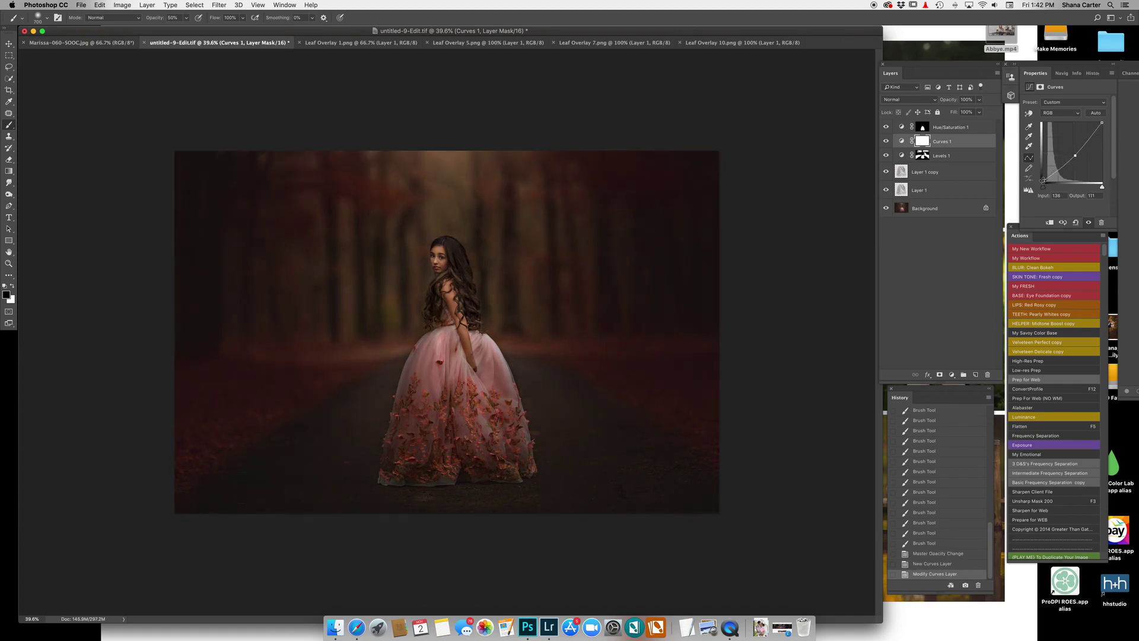
left_click(1043, 180)
Clear the Curves darkening around the girl with black radial gradients on its mask, and compare the vignette hidden and shown
left_click(920, 144)
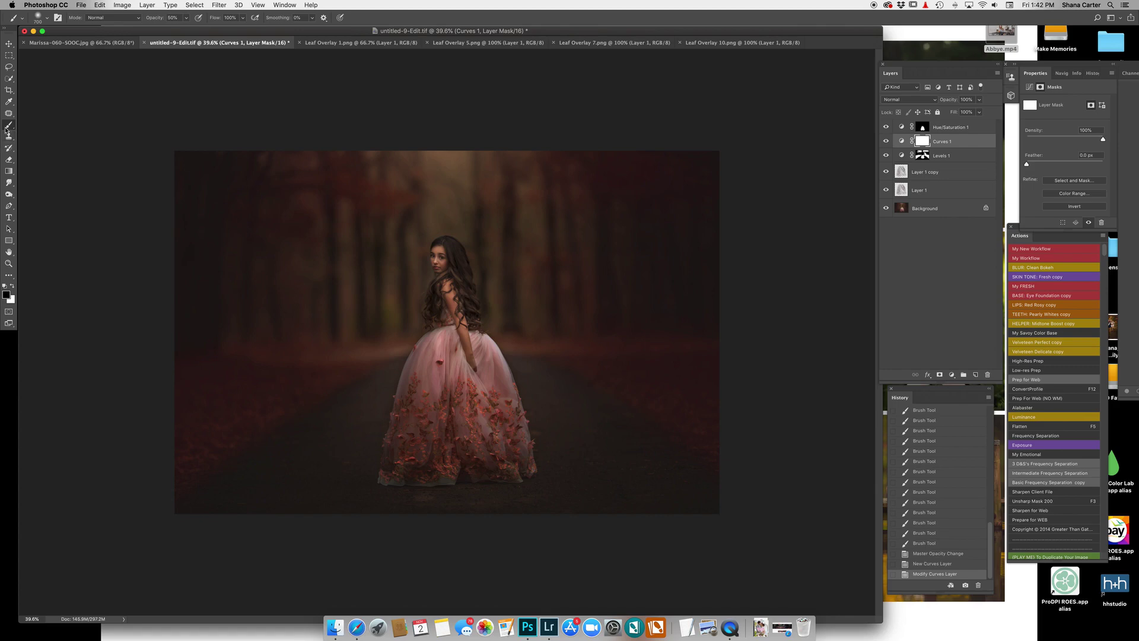
left_click(7, 171)
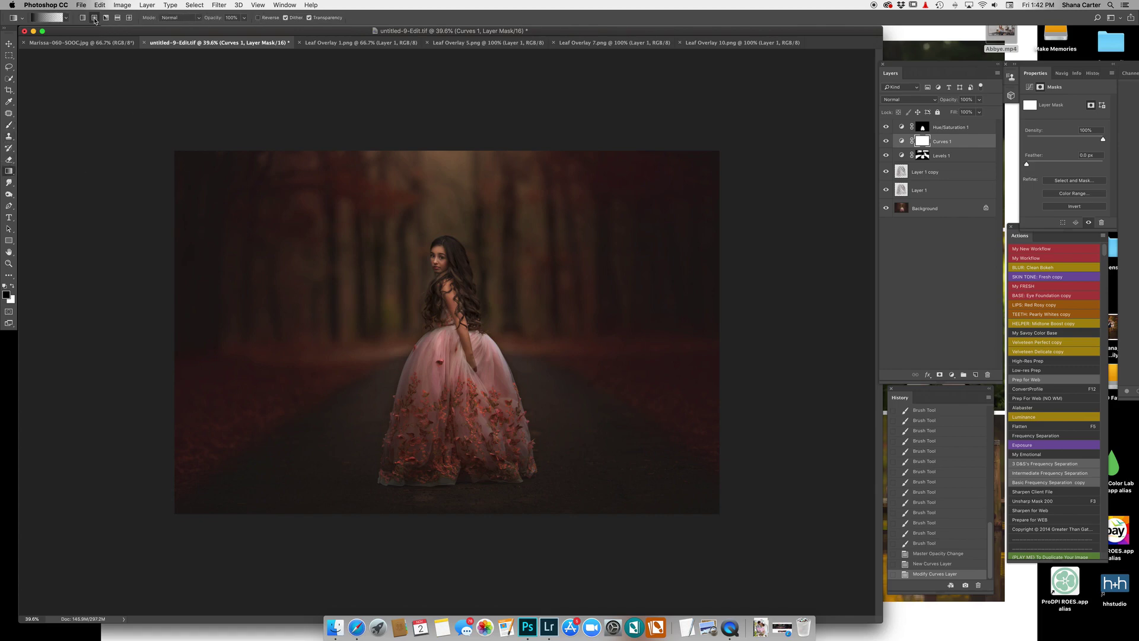
right_click(9, 171)
left_click(24, 172)
left_click_drag(438, 319, 747, 105)
left_click_drag(440, 255, 452, 53)
left_click_drag(468, 458, 471, 587)
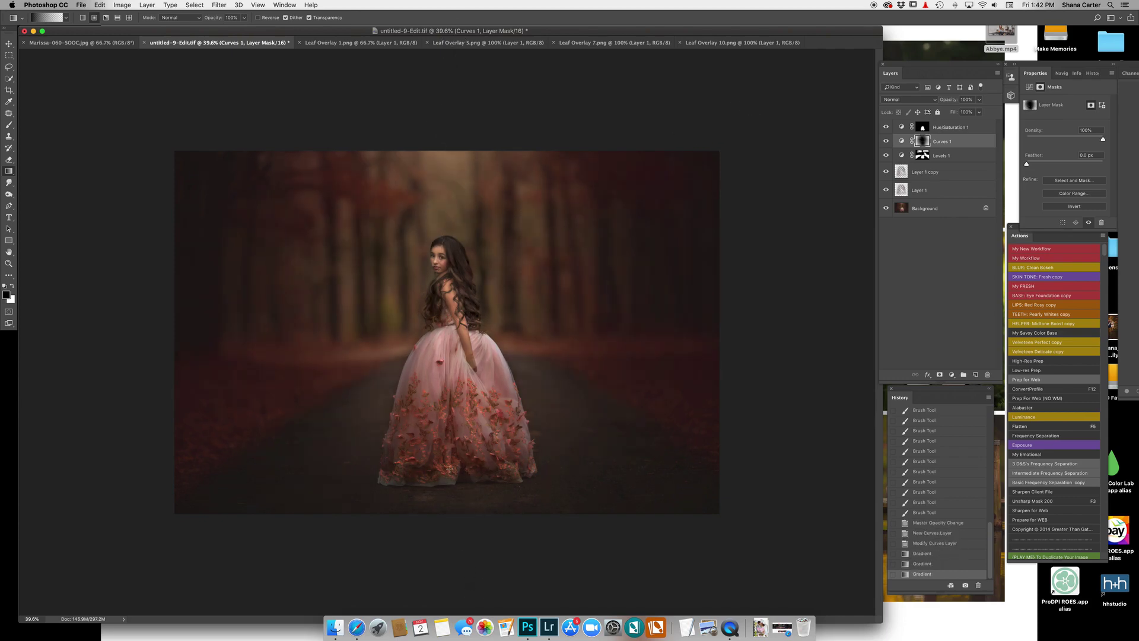
left_click_drag(449, 425, 464, 620)
left_click(887, 142)
left_click(886, 142)
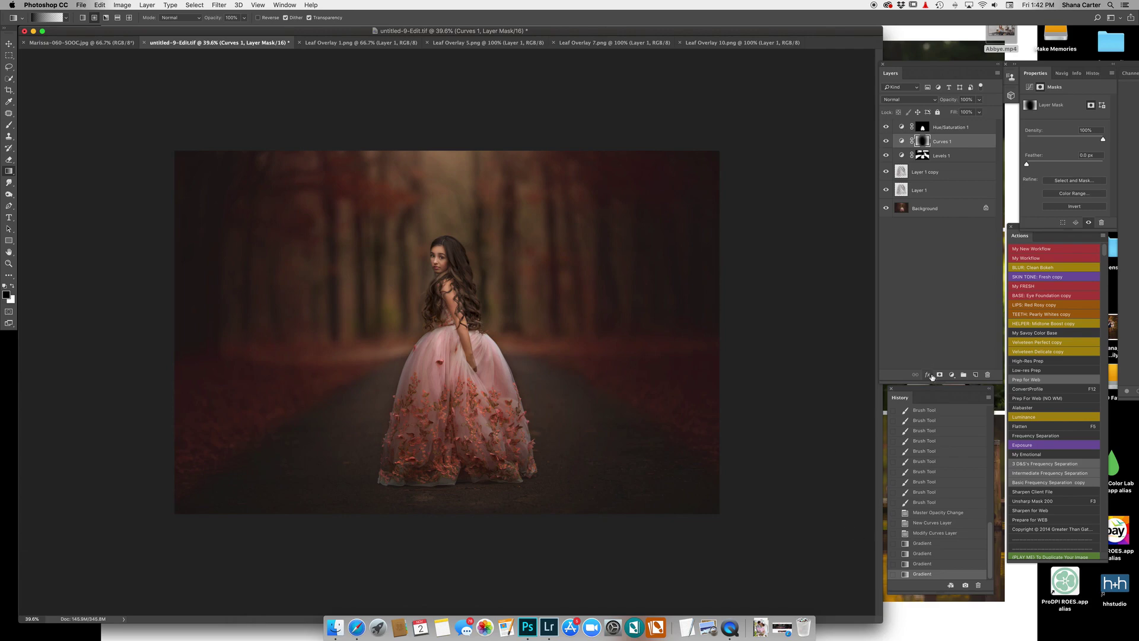
Add a Selective Color adjustment layer and set the Reds to Cyan 0, Magenta 0, Yellow +47 and Black +12
left_click(951, 375)
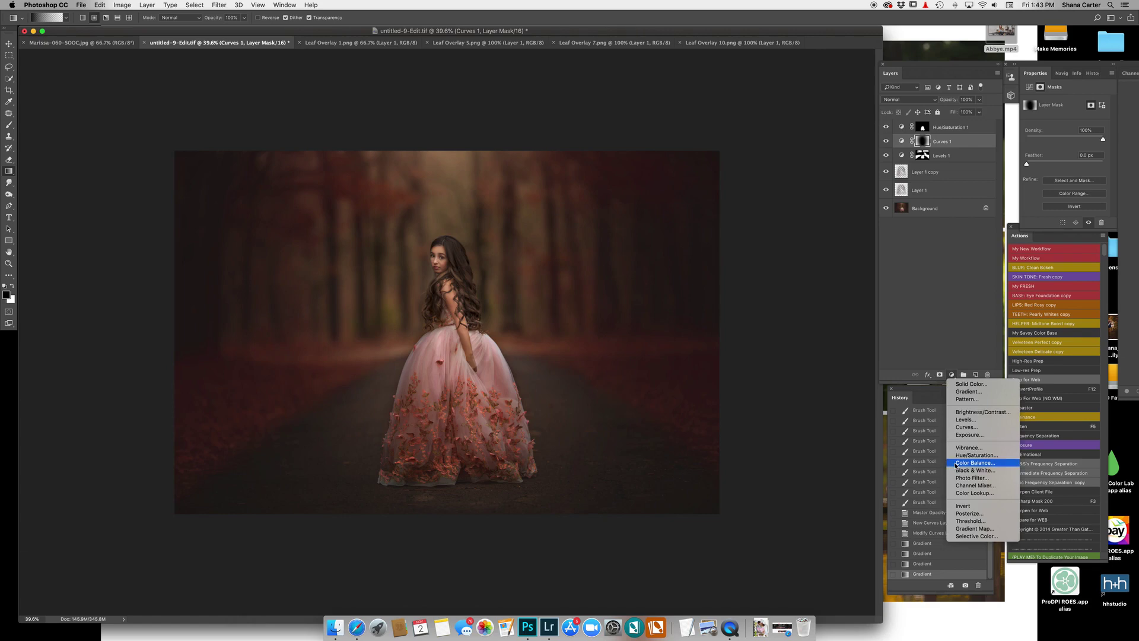
left_click(956, 536)
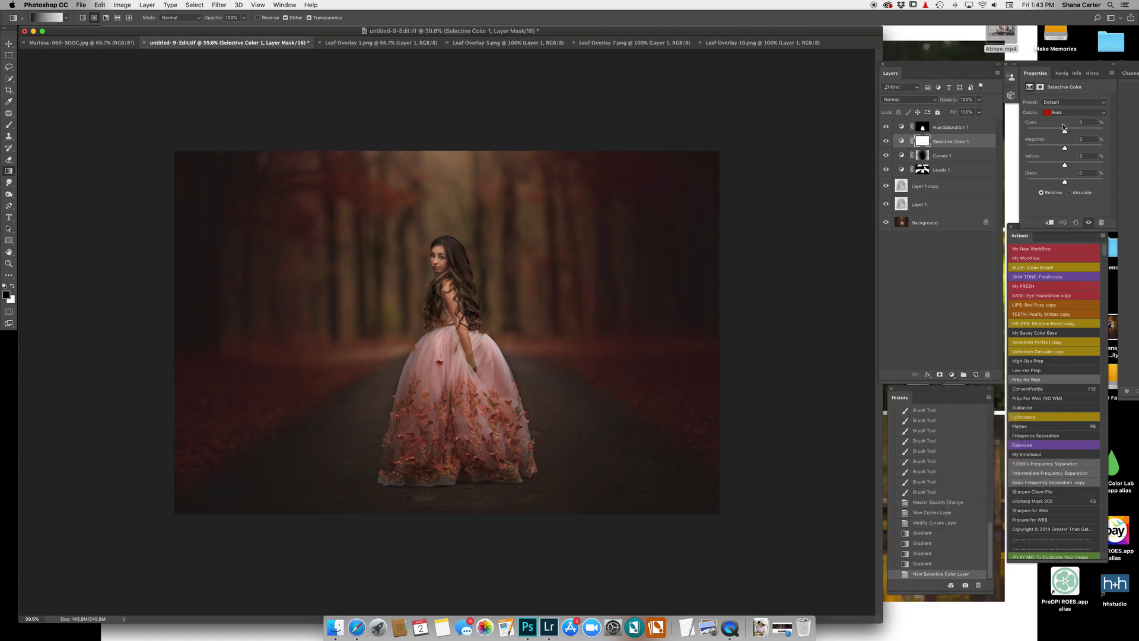
left_click_drag(1065, 133, 1084, 166)
double_click(1087, 123)
type("0")
key("Return")
type("0")
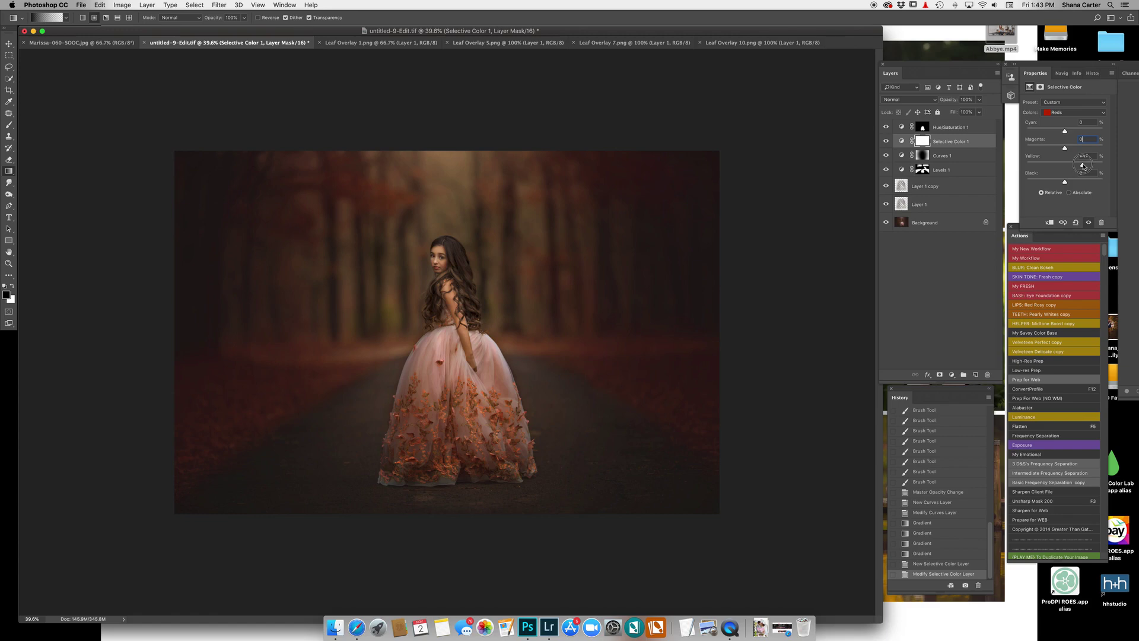
left_click_drag(1064, 181, 1072, 183)
Replace the Selective Color layer's mask with a copy of the Curves mask, and compare the layer hidden and shown
left_click_drag(923, 157, 924, 143)
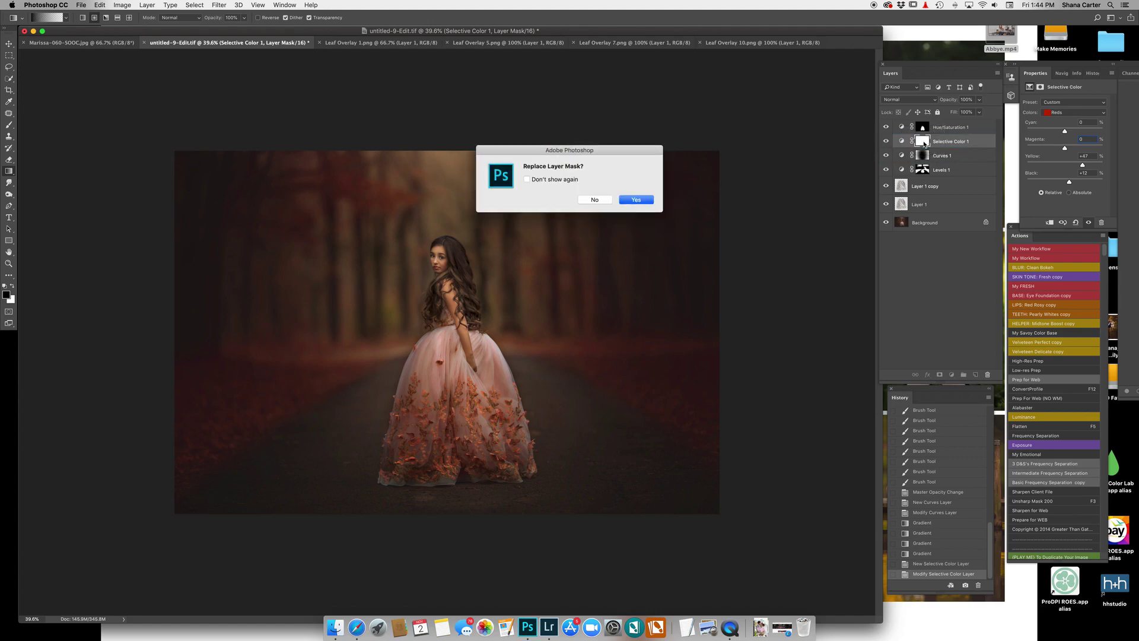
left_click(637, 200)
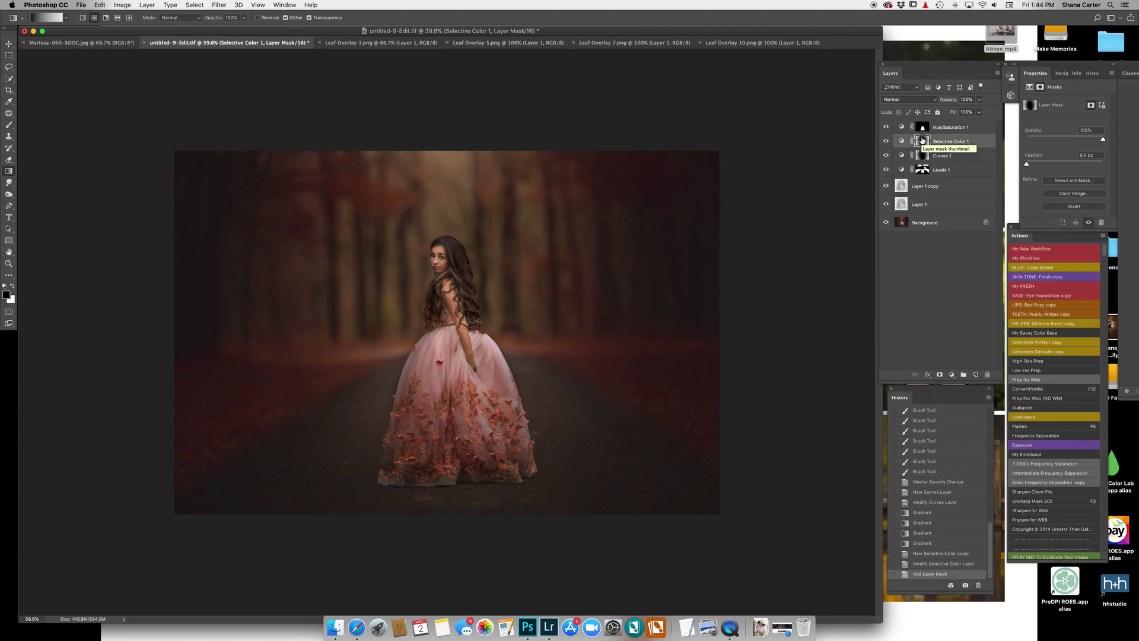
left_click(885, 141)
left_click(886, 141)
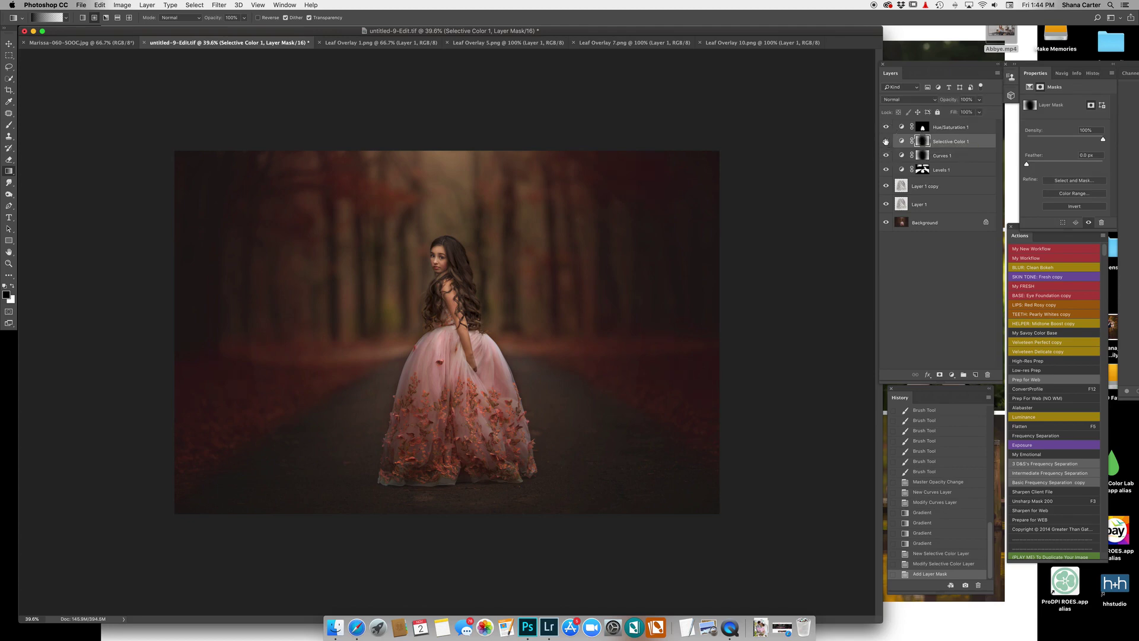
left_click(886, 142)
left_click(886, 141)
left_click(886, 141)
left_click(886, 141)
Reopen the Selective Color settings, compare the layer hidden and shown, and raise the yellow in the Reds further
left_click(1030, 87)
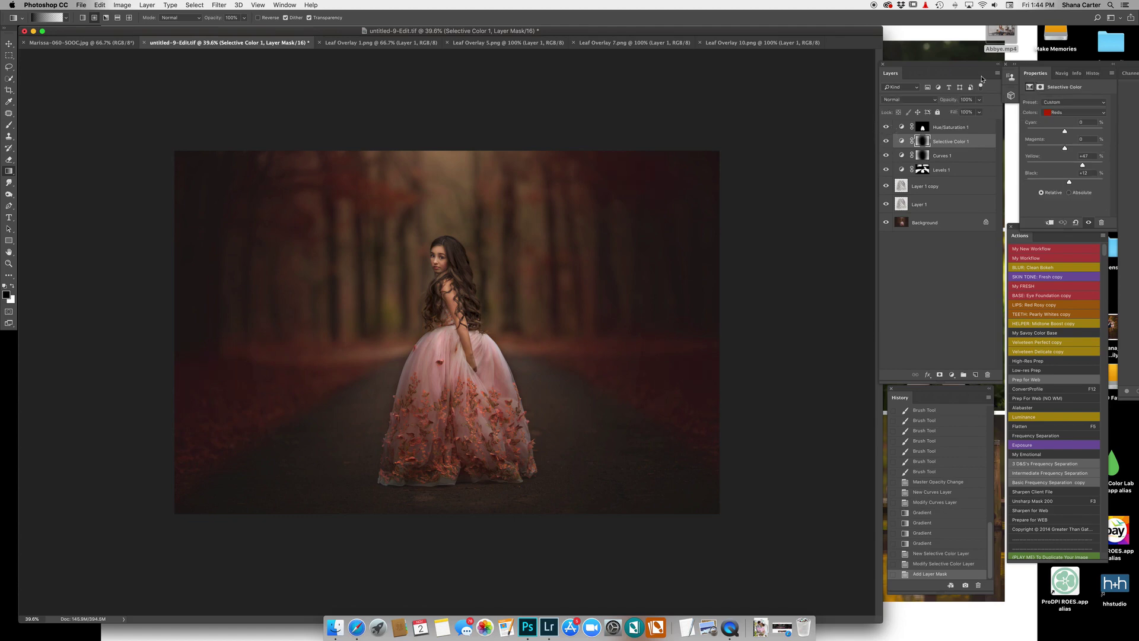
left_click(886, 142)
left_click(886, 141)
left_click_drag(1083, 170, 1091, 169)
In the Selective Color Neutrals, raise Black to about +9 and increase Yellow slightly
left_click(1071, 112)
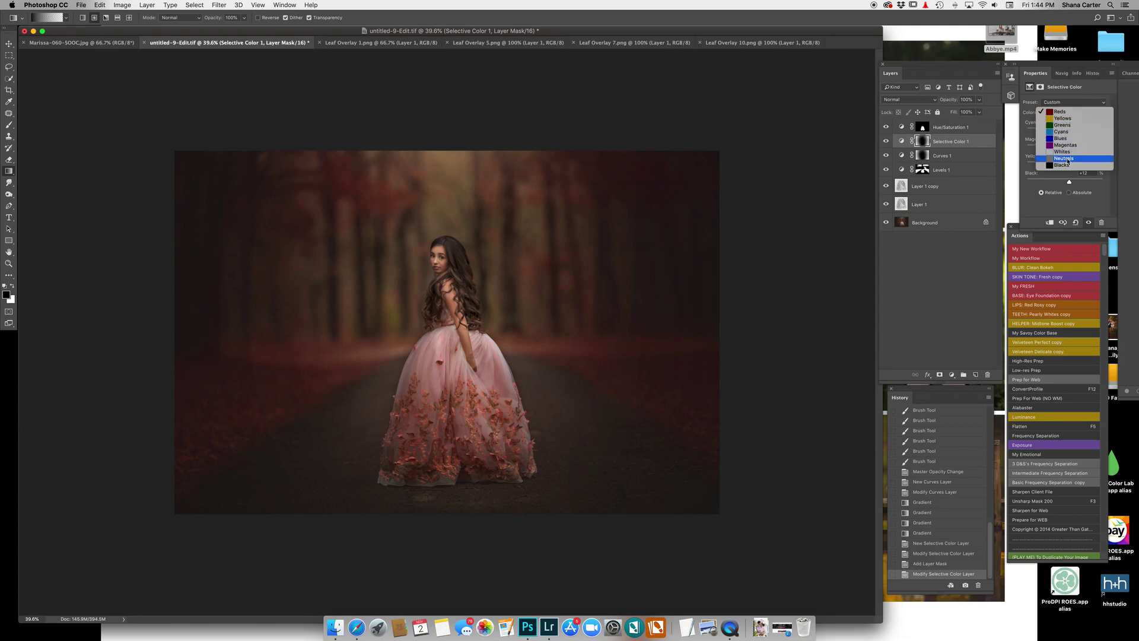
left_click(1064, 158)
left_click_drag(1065, 183, 1069, 183)
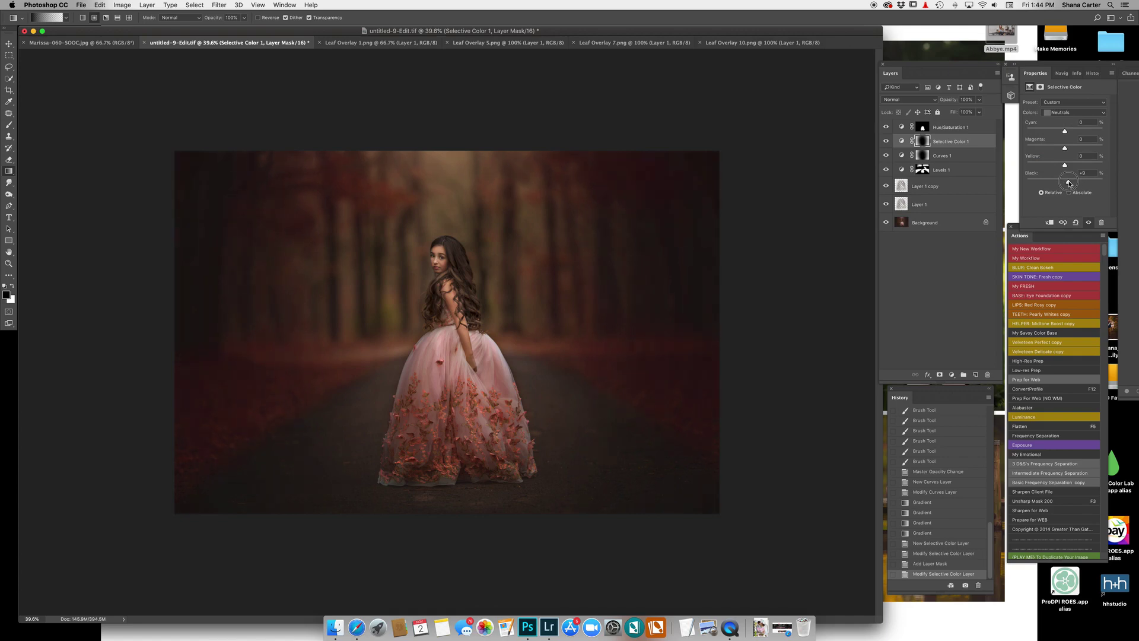
left_click_drag(1065, 165, 1076, 167)
Compare the edited portrait with the original Background by hiding and restoring all the other layers
left_click(908, 228)
left_click(885, 224, "alt")
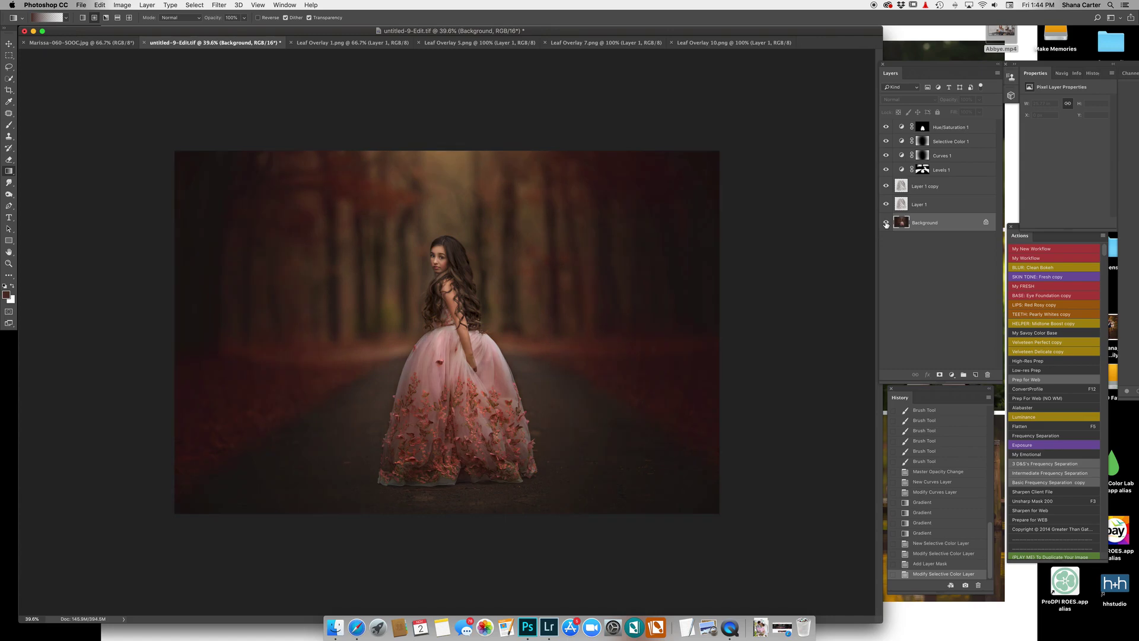
left_click(886, 223, "alt")
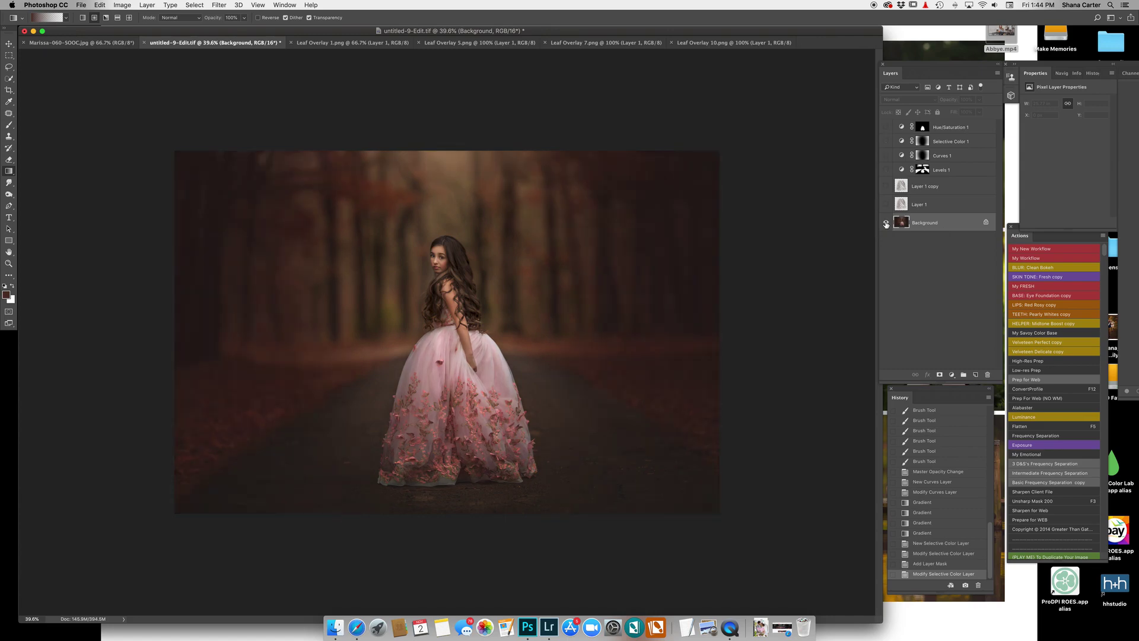
left_click(886, 223, "alt")
left_click(885, 223, "alt")
left_click(886, 223, "alt")
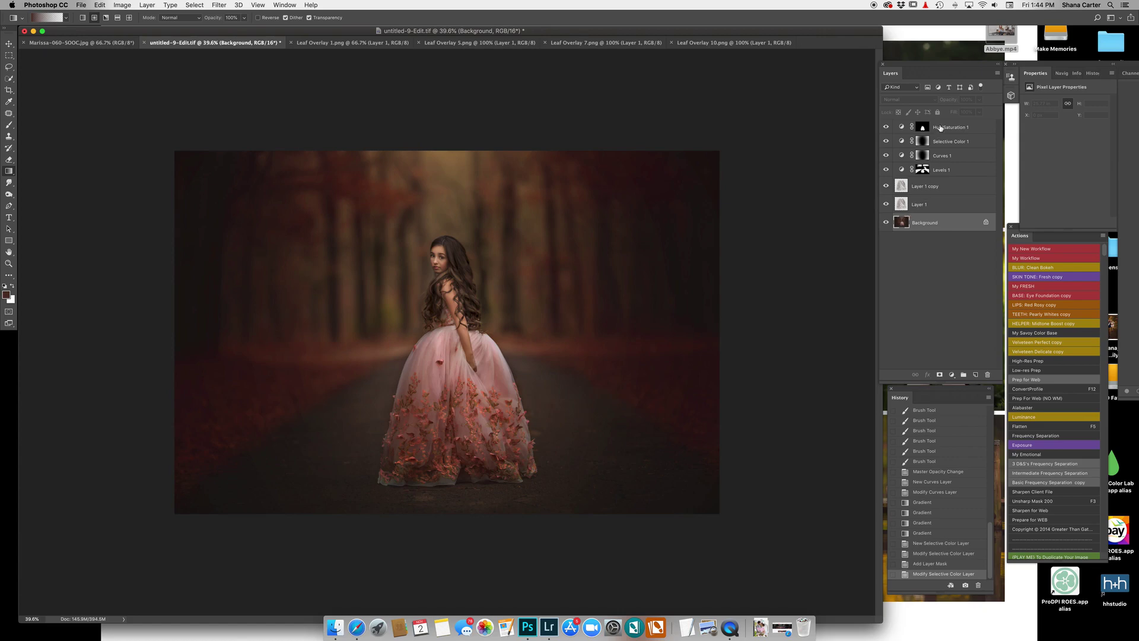
Lower the Curves layer's opacity to 76% and flatten the image
left_click(959, 158)
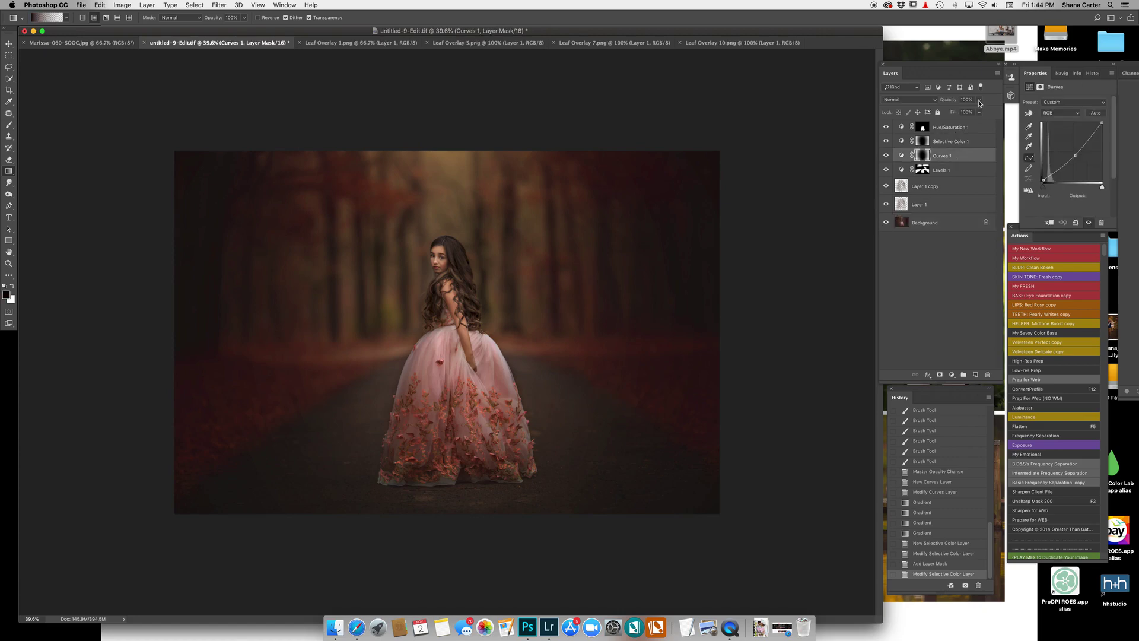
left_click_drag(978, 111, 969, 112)
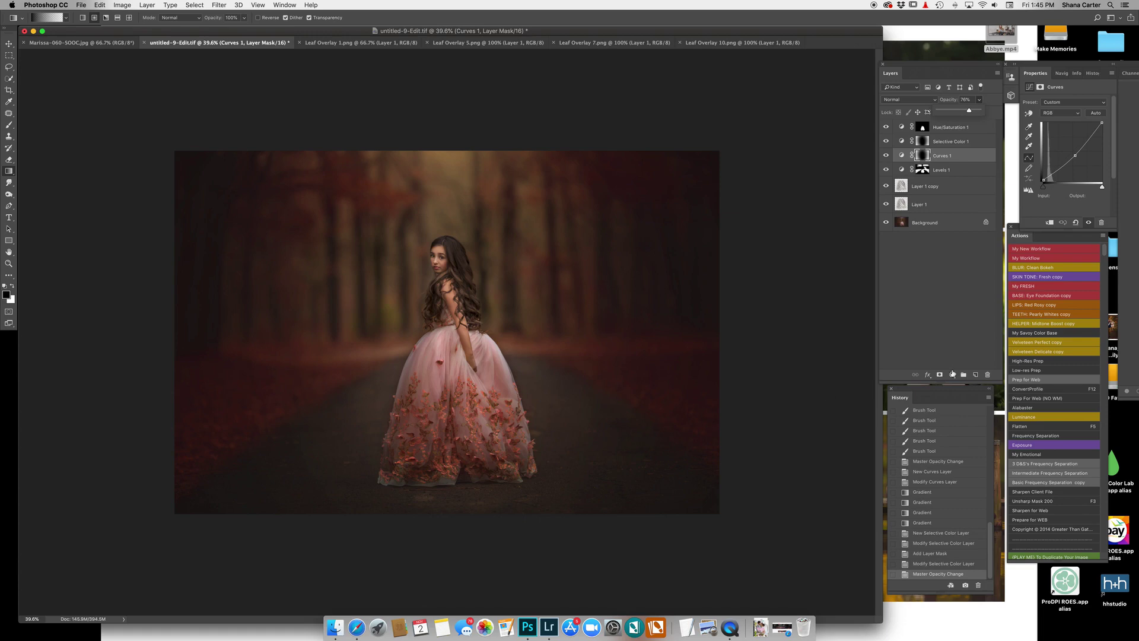
right_click(965, 225)
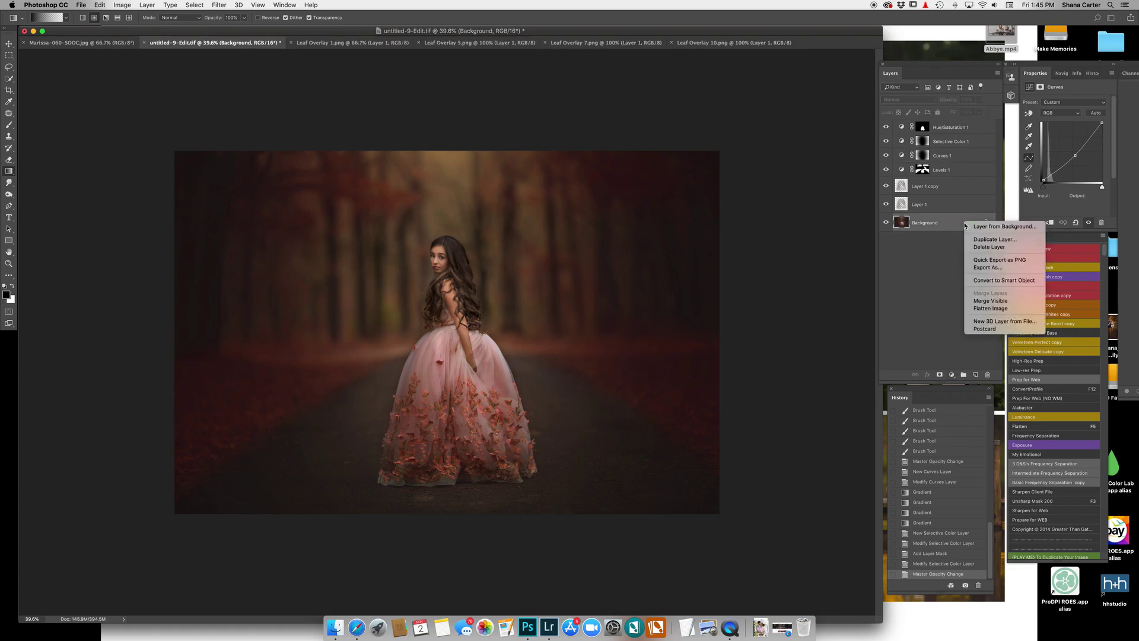
left_click(984, 309)
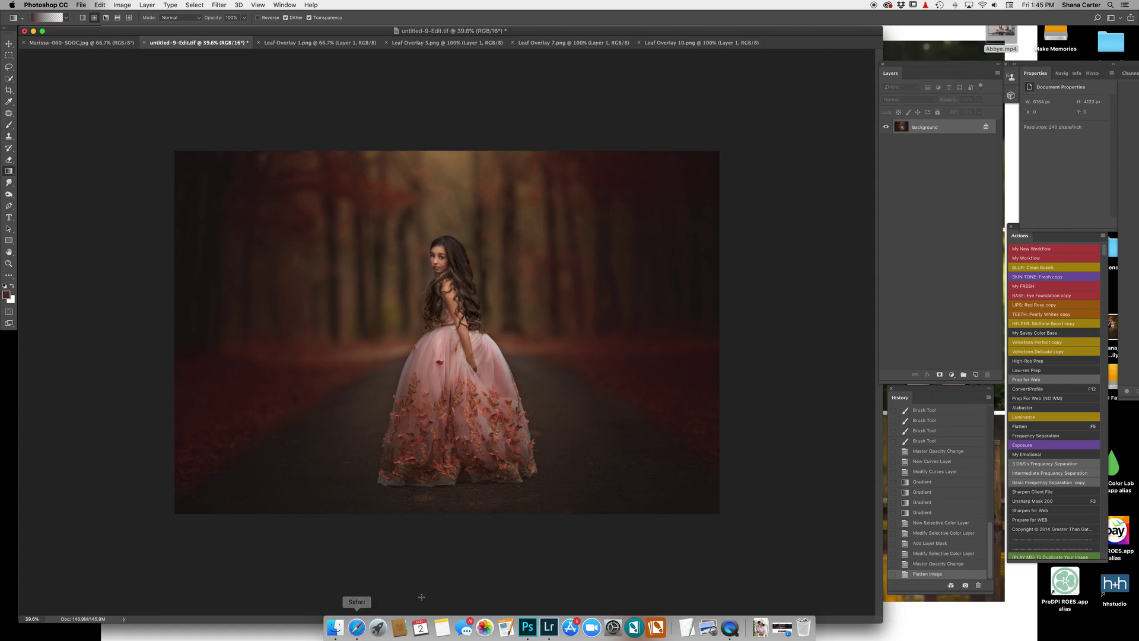
Switch to Safari, browse the overlay and action collections on the Summerana members site, and minimise the browser window
left_click(357, 628)
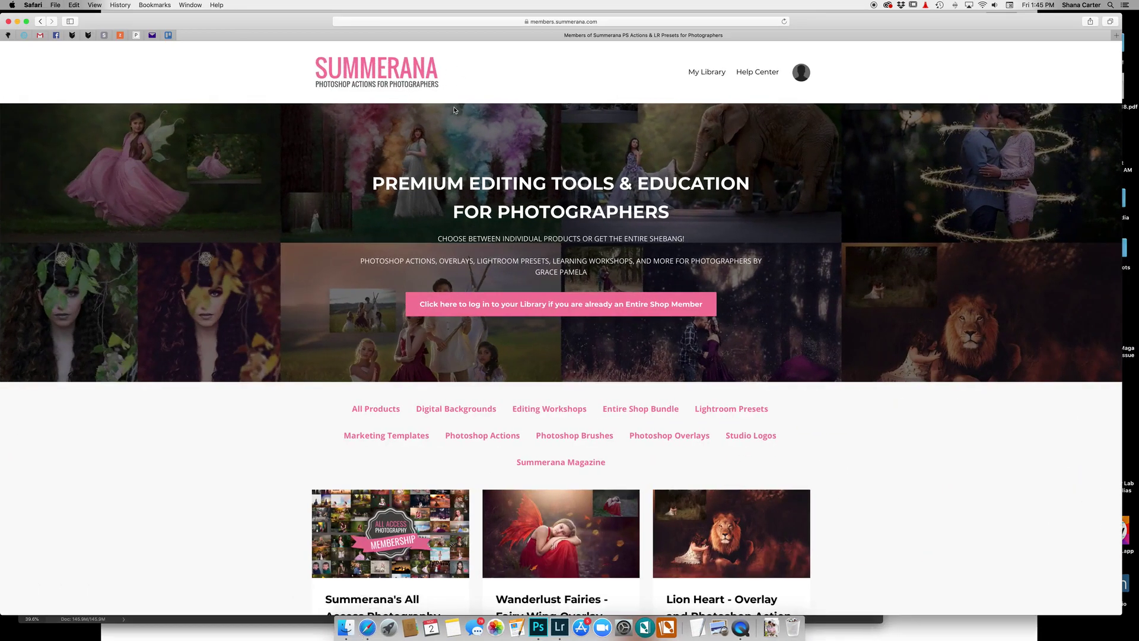
scroll(620, 259, "down", 1)
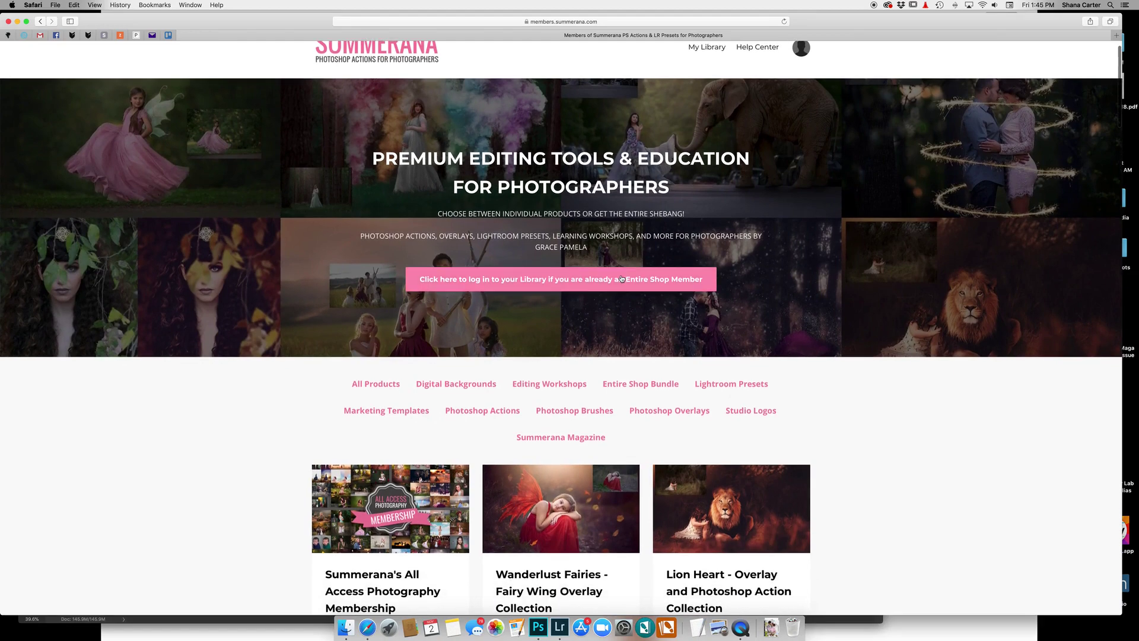
scroll(621, 279, "down", 10)
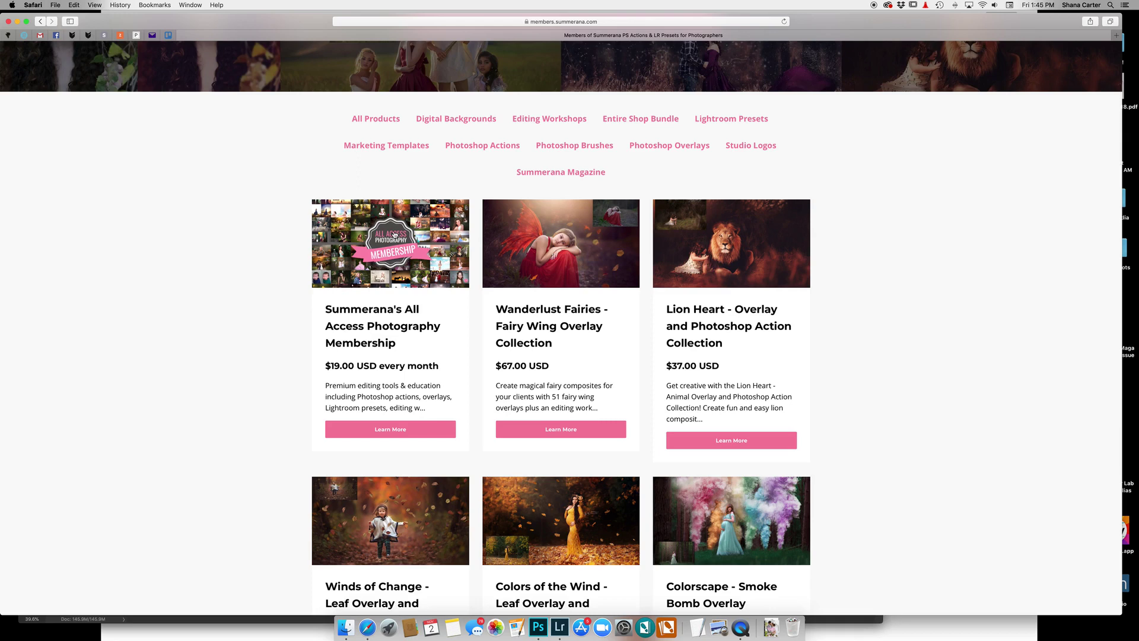
scroll(394, 236, "down", 1)
scroll(388, 237, "up", 1)
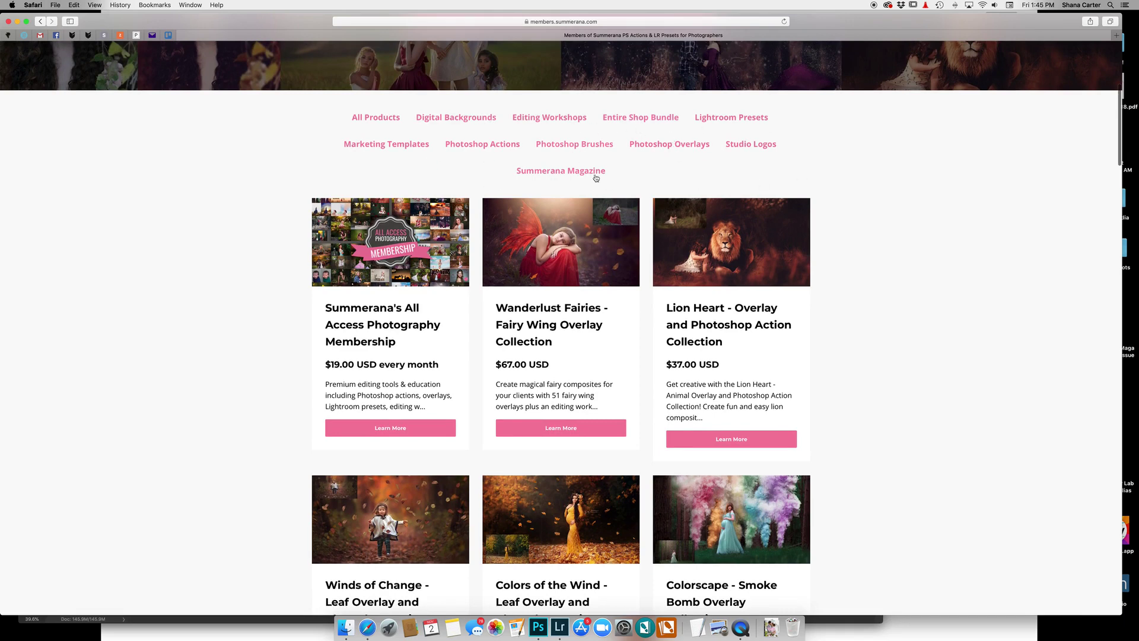
scroll(668, 167, "down", 1)
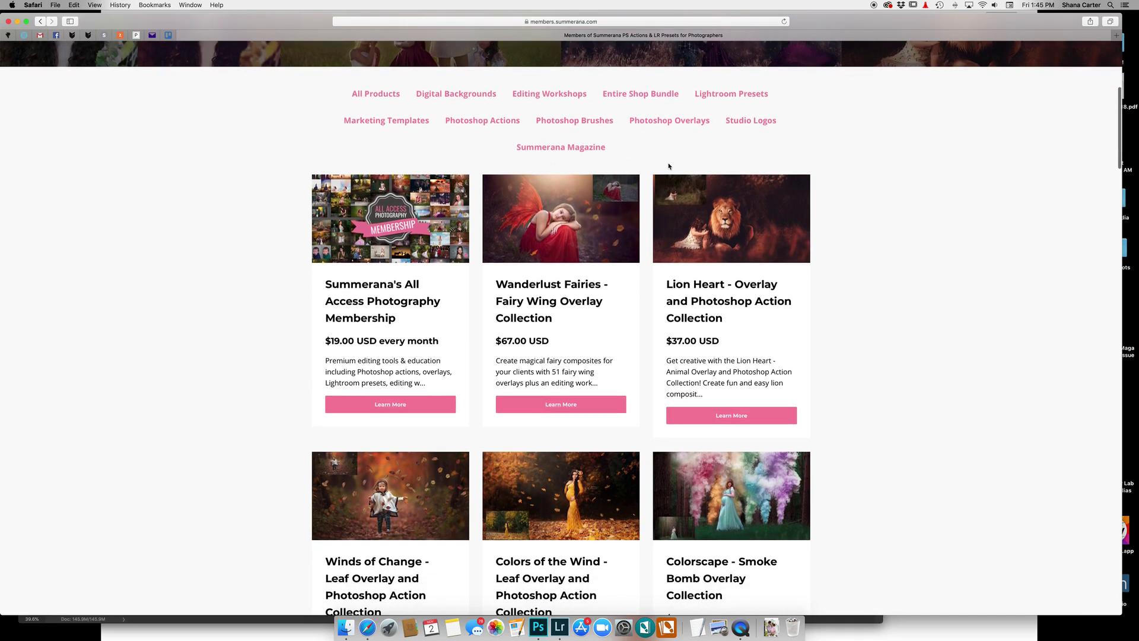
scroll(665, 153, "down", 1)
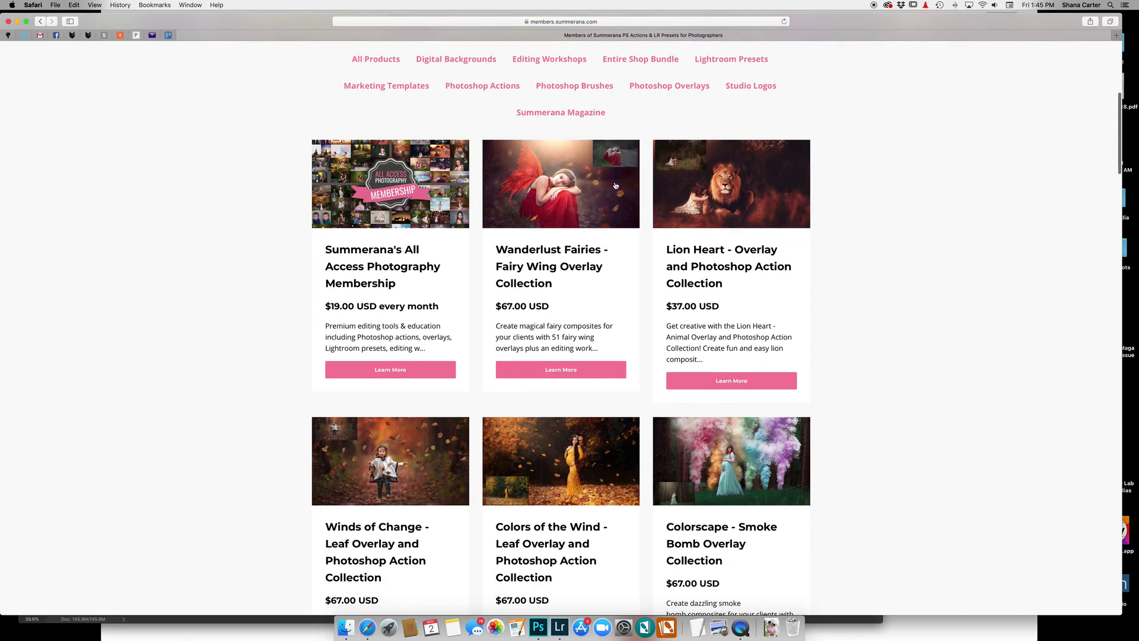
scroll(434, 251, "down", 6)
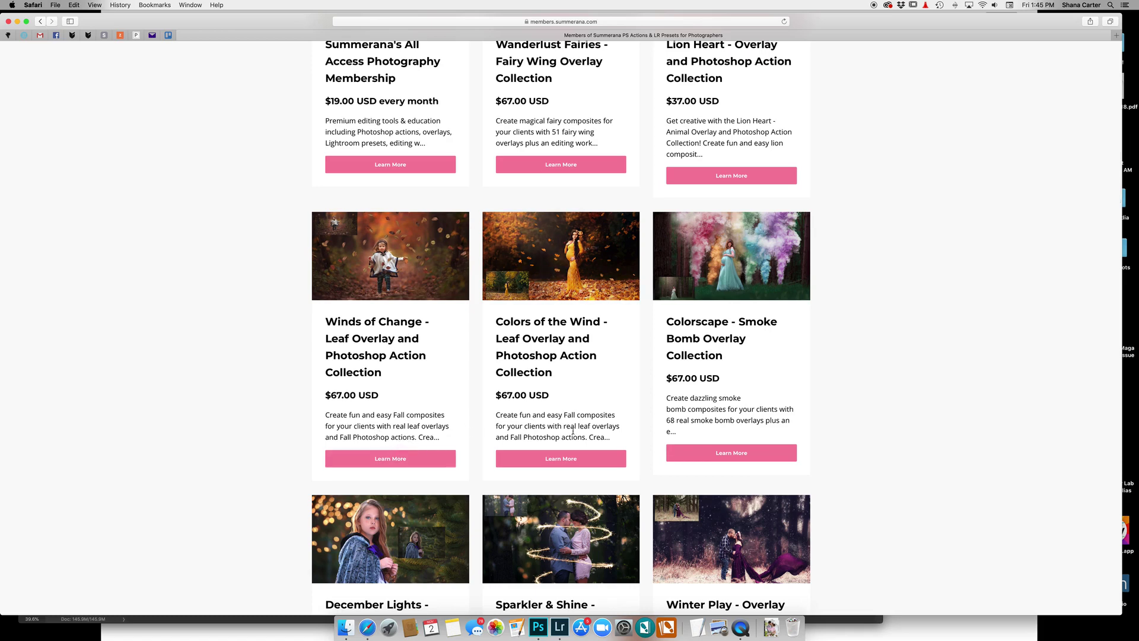
scroll(540, 412, "up", 10)
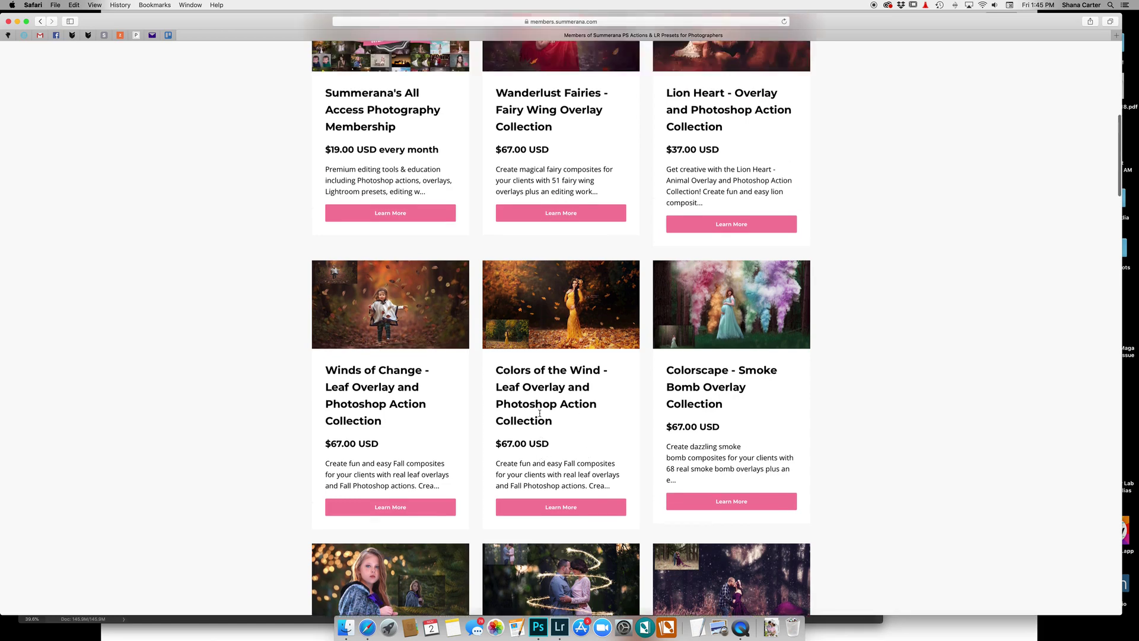
scroll(648, 101, "up", 3)
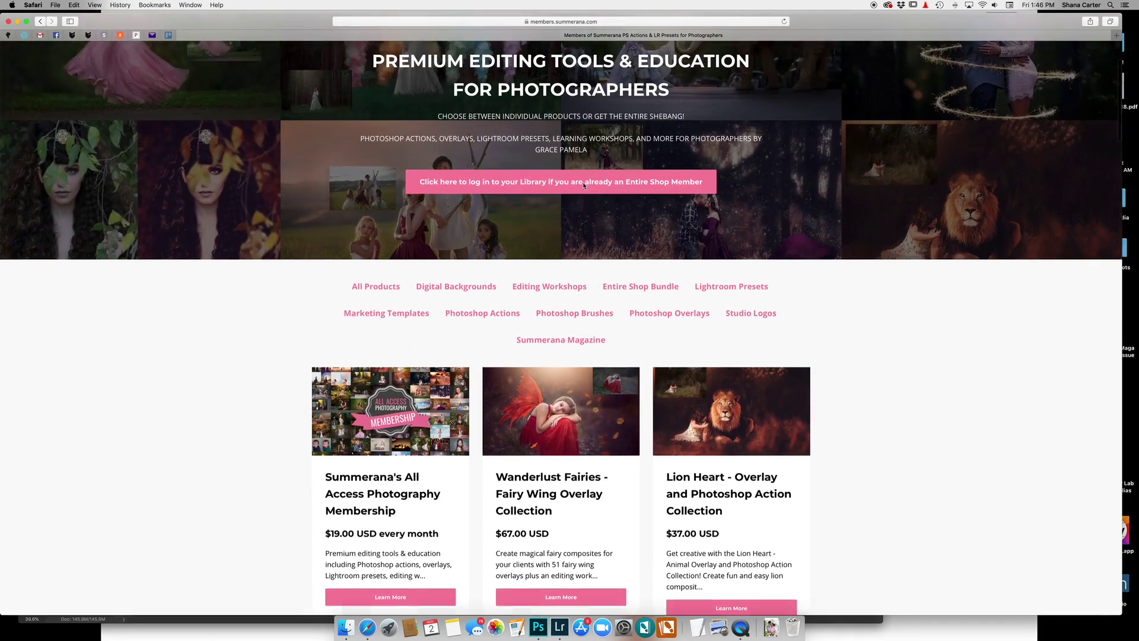
scroll(579, 183, "down", 1)
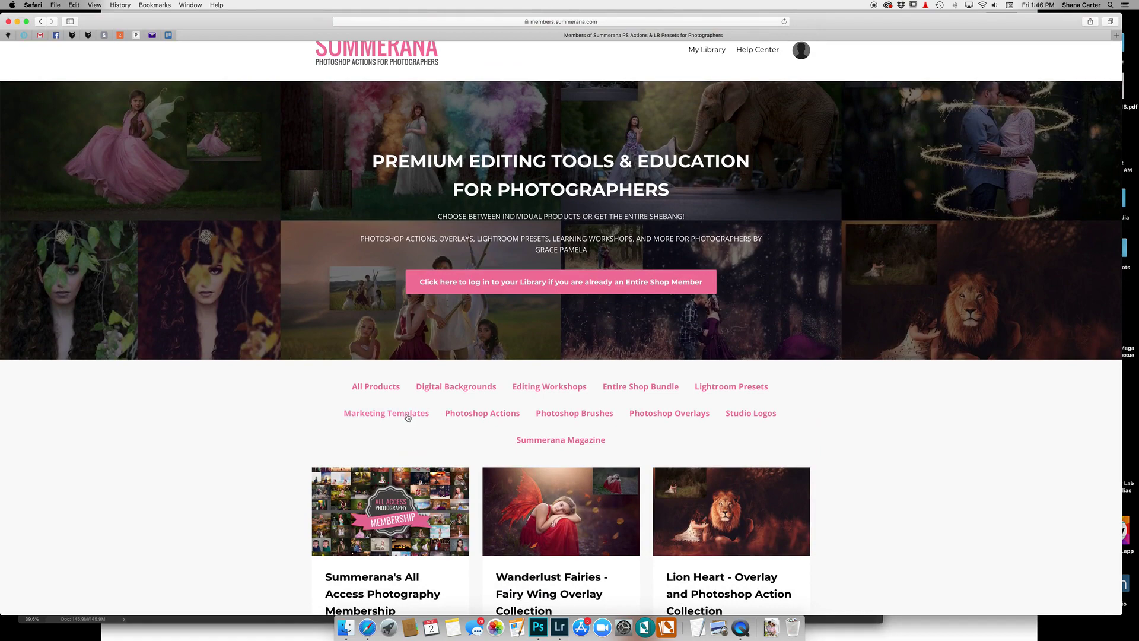
left_click(18, 22)
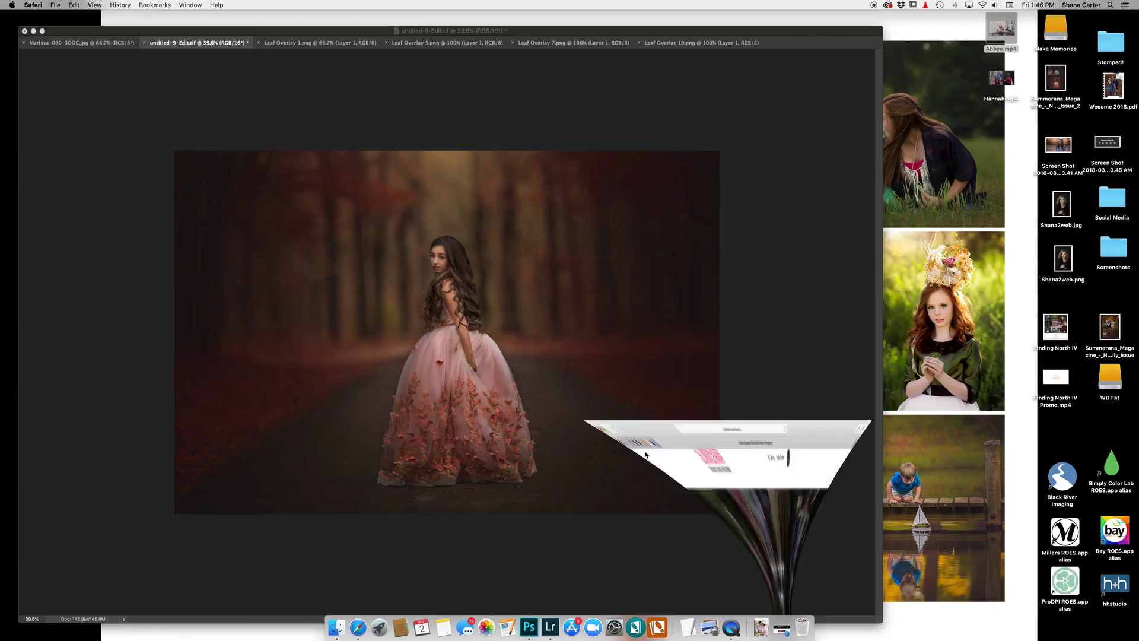
Look through the open Leaf Overlay 1, 5, 7 and 10 images and return to the flattened portrait
left_click(351, 46)
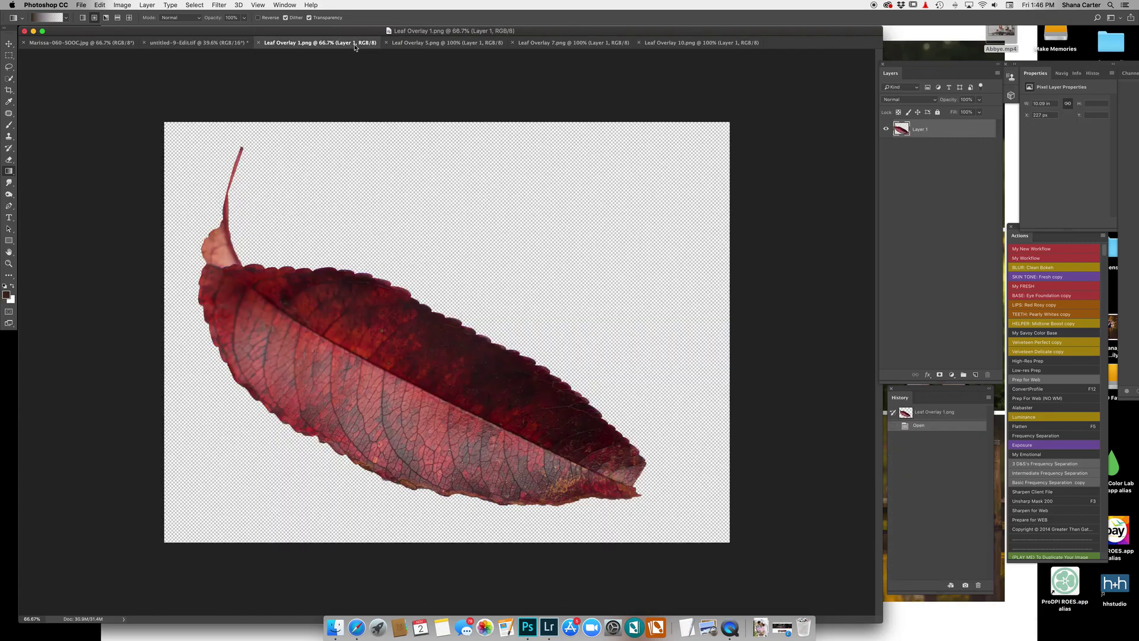
left_click(415, 43)
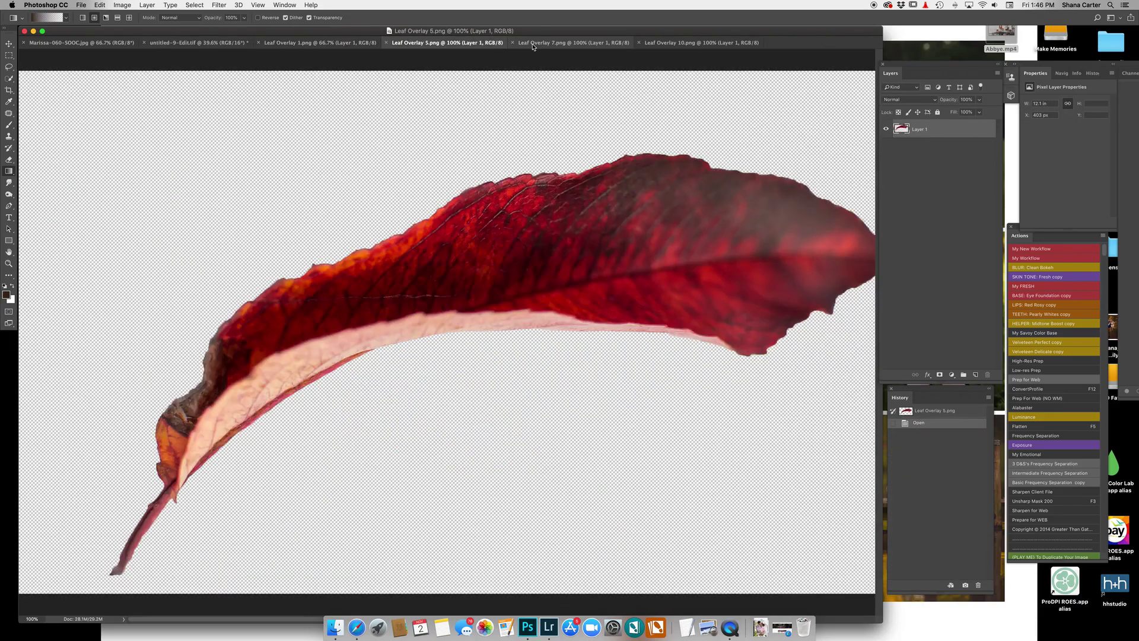
left_click(543, 43)
left_click(663, 43)
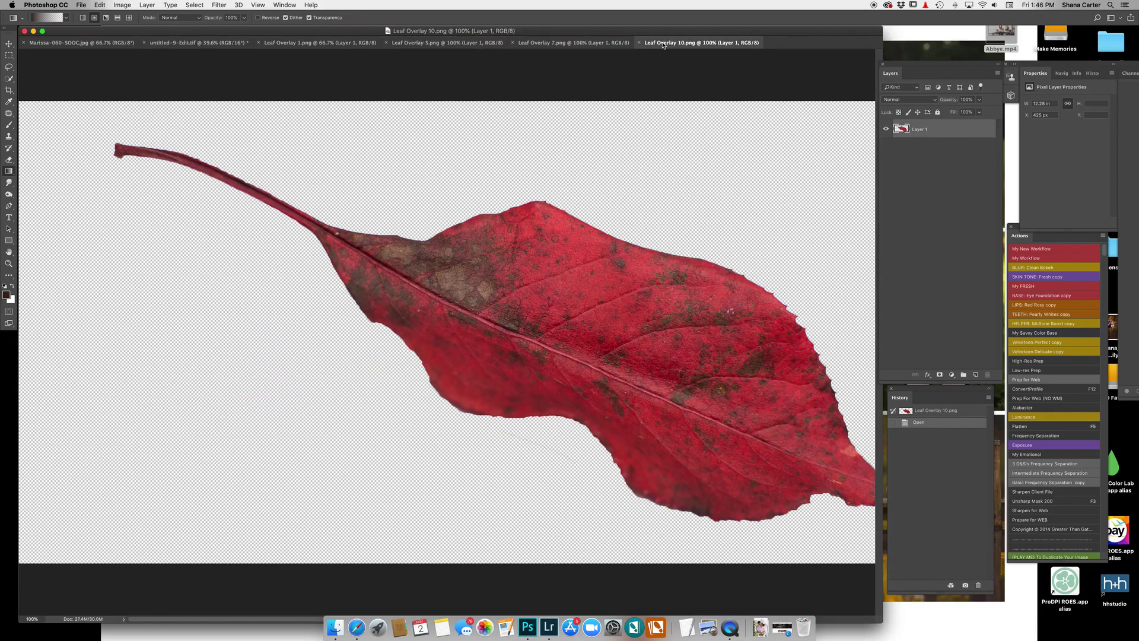
left_click(325, 44)
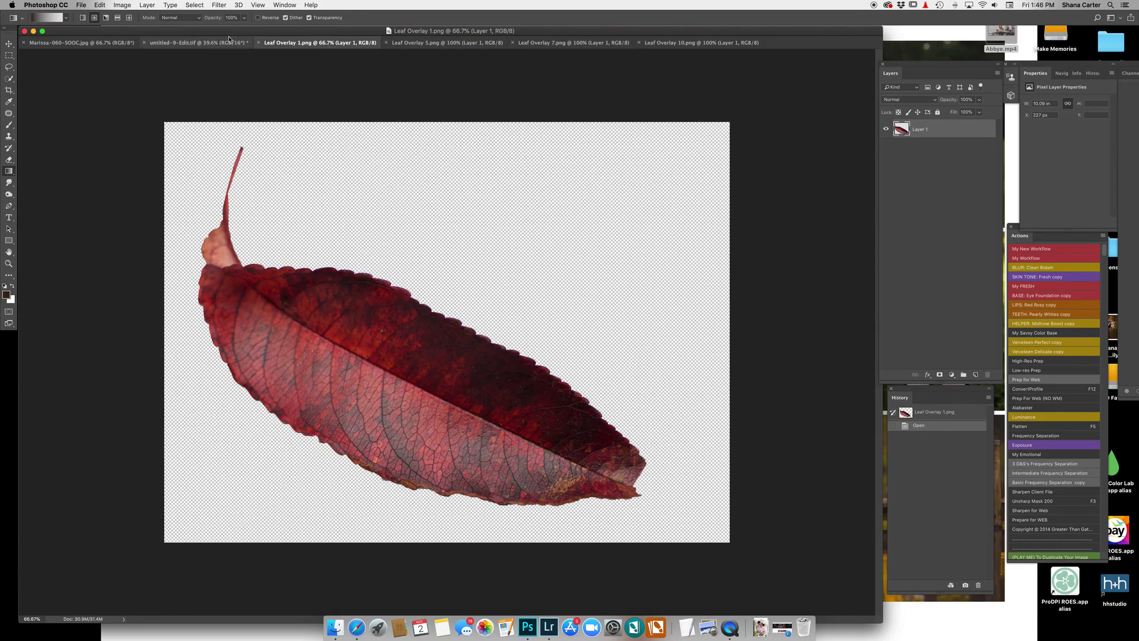
left_click(207, 44)
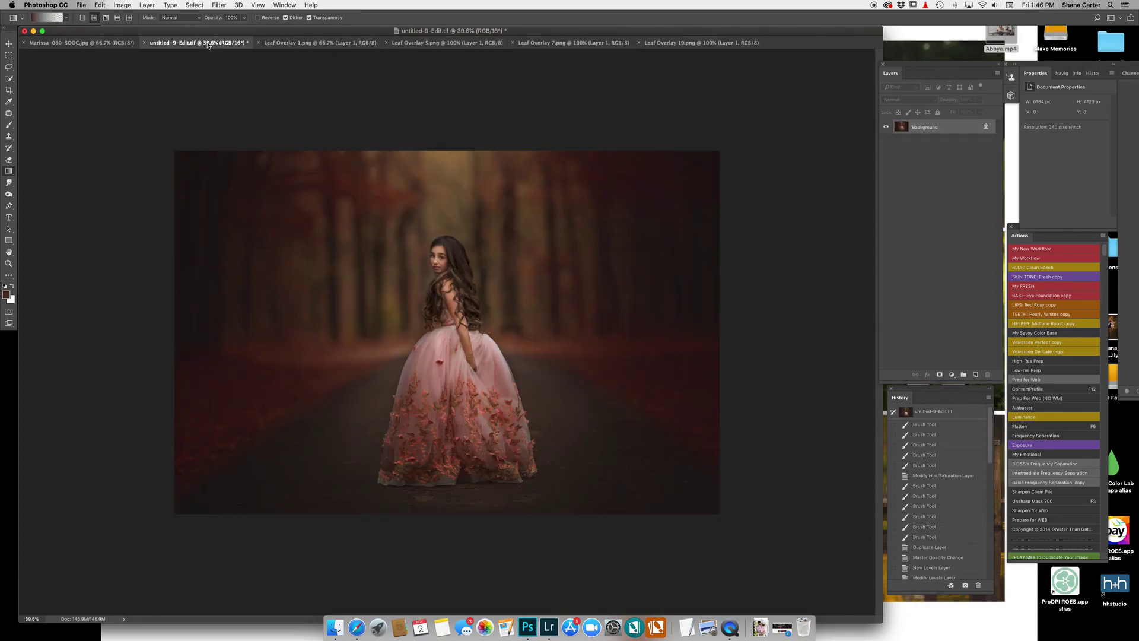
Move the red leaf from Leaf Overlay 1.png into the portrait as a new layer, accepting the colour profile conversion
left_click(301, 45)
key("v")
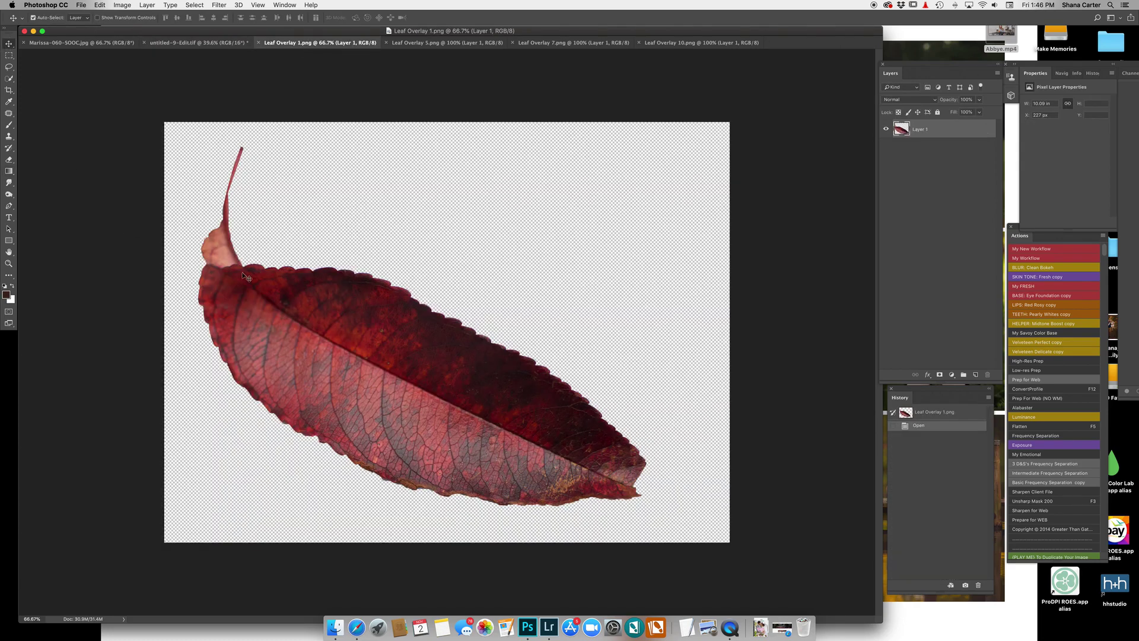
left_click_drag(259, 301, 533, 339)
key("Return")
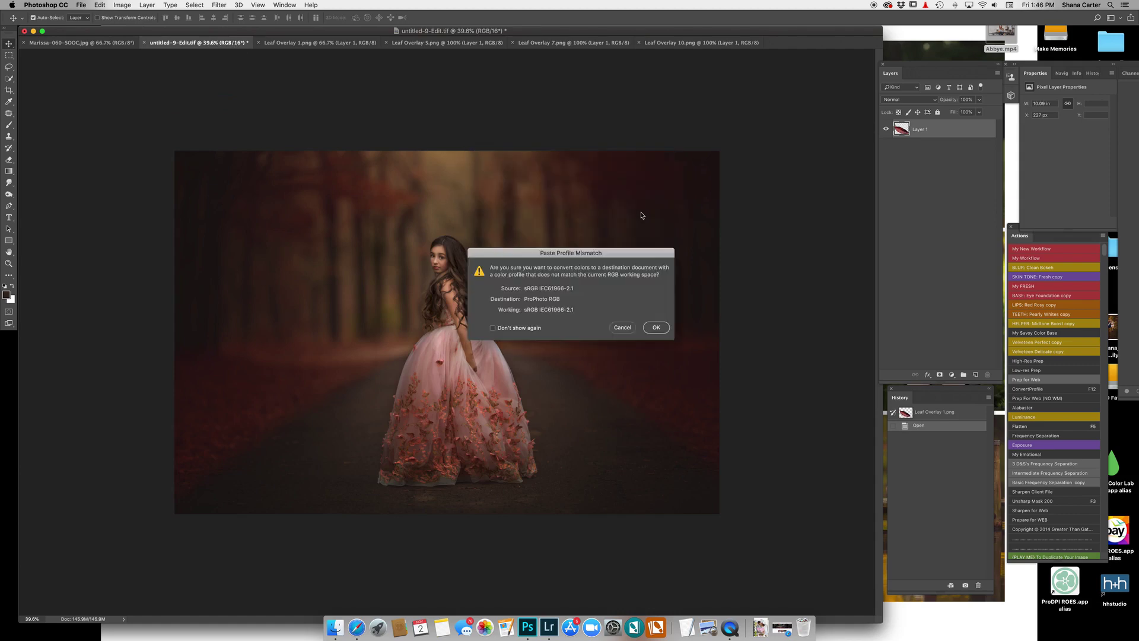
left_click(662, 327)
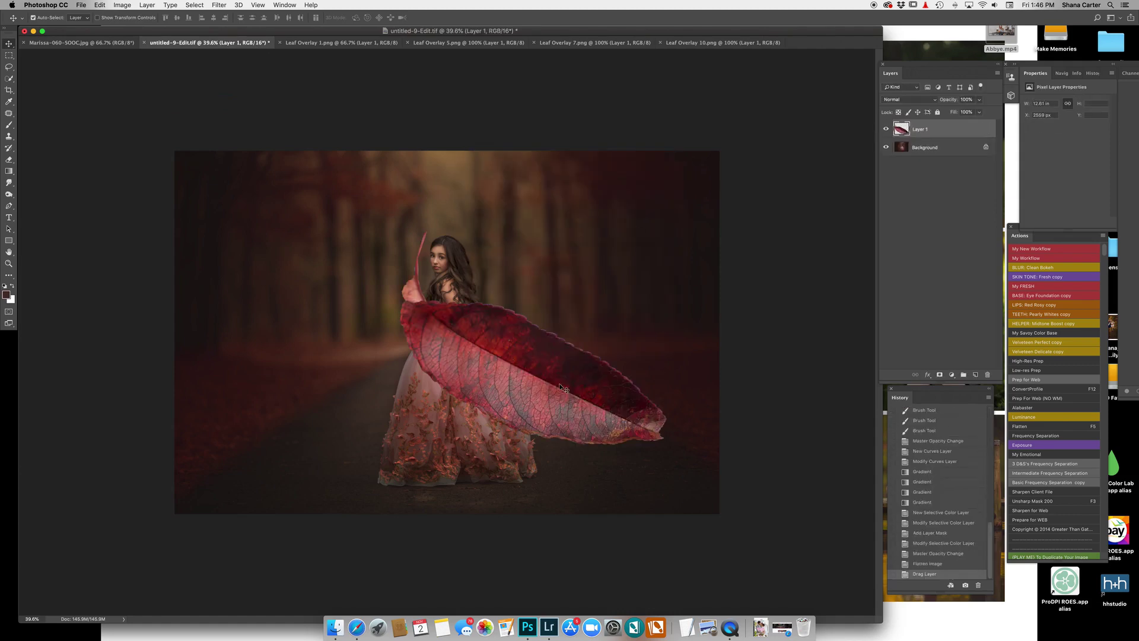
Shrink the leaf layer to about 2.43 in wide with Free Transform and place it among the trees beside the girl's head
key("super+t")
key("super+0")
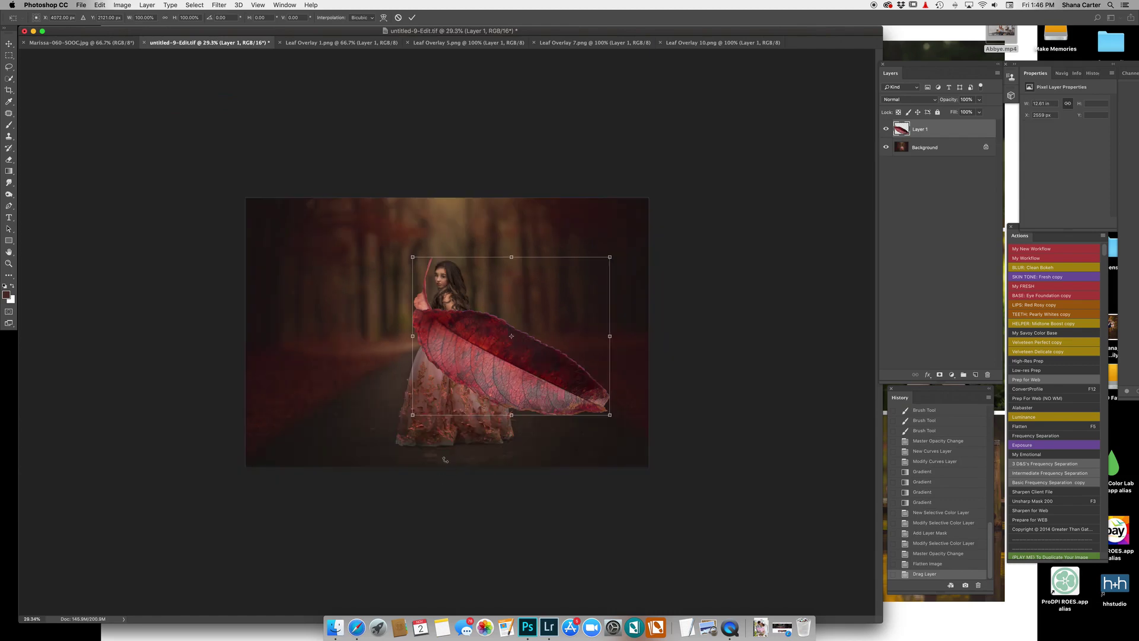
left_click_drag(418, 419, 572, 277)
key("super+minus")
key("Return")
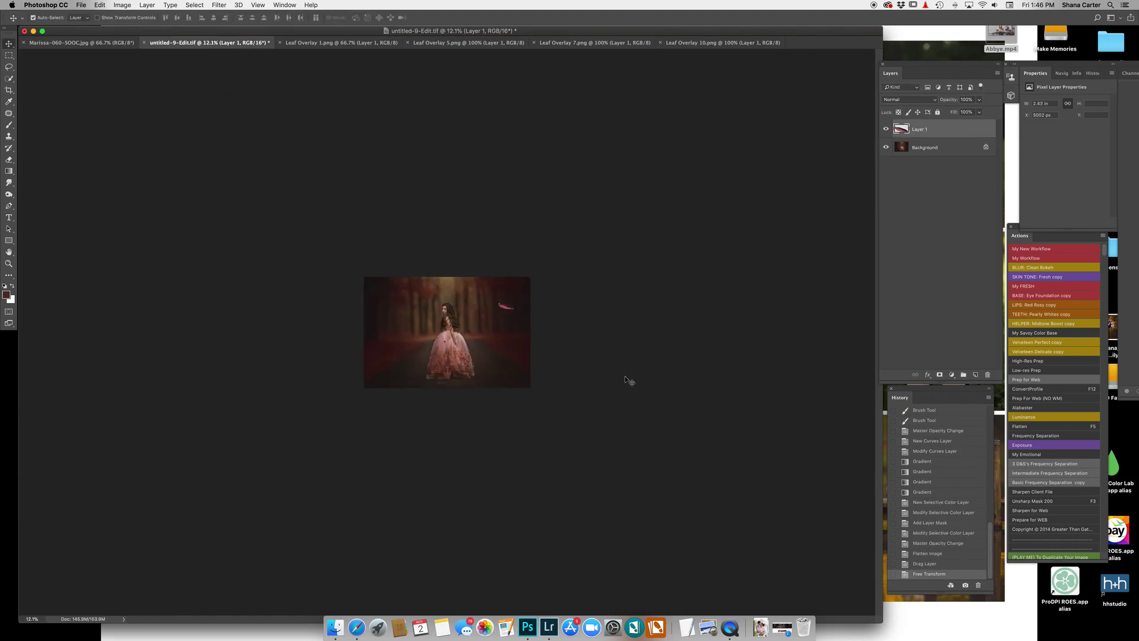
key("super+plus")
left_click_drag(552, 296, 516, 294)
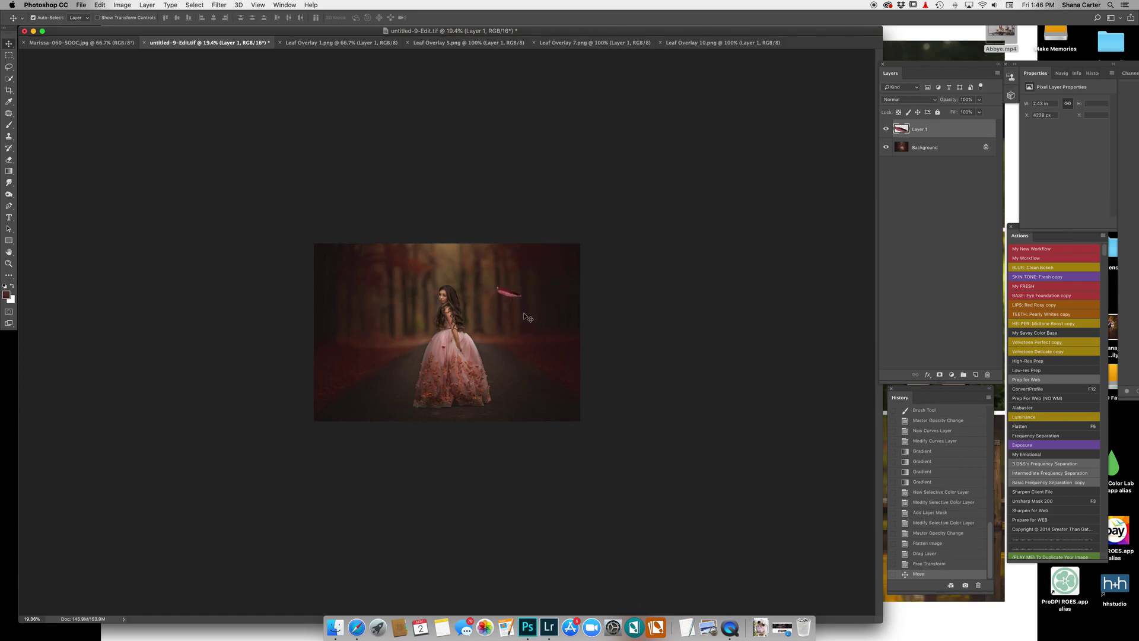
Delete the leaf layer from the portrait and darken Leaf Overlay 1.png with a Brightness/Contrast adjustment layer of strongly reduced brightness
left_click_drag(950, 130, 987, 375)
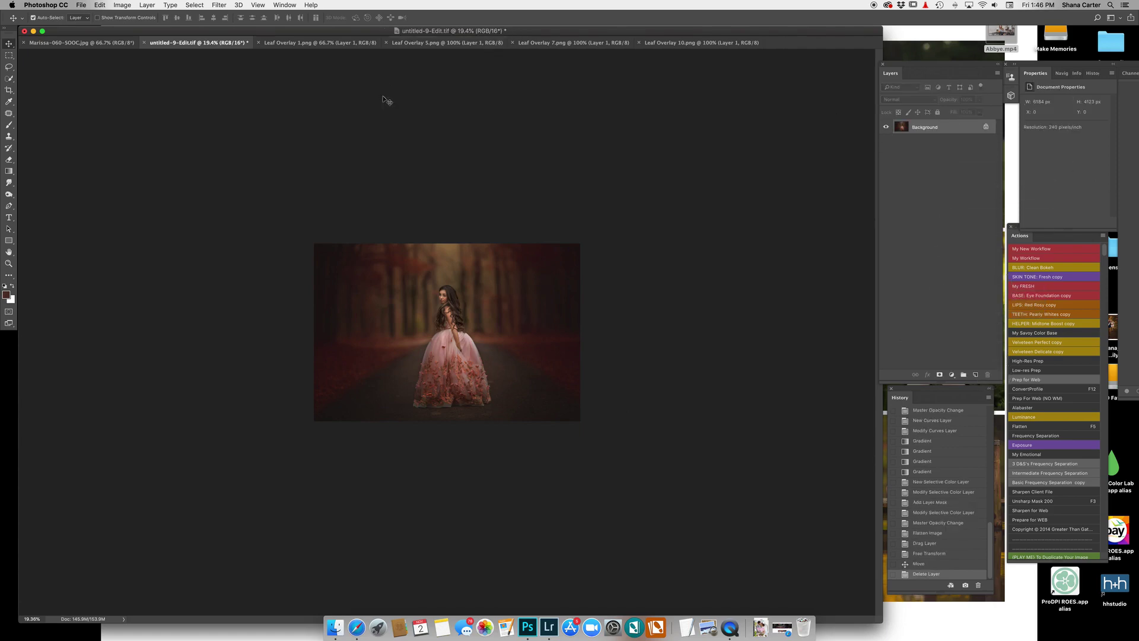
left_click(313, 44)
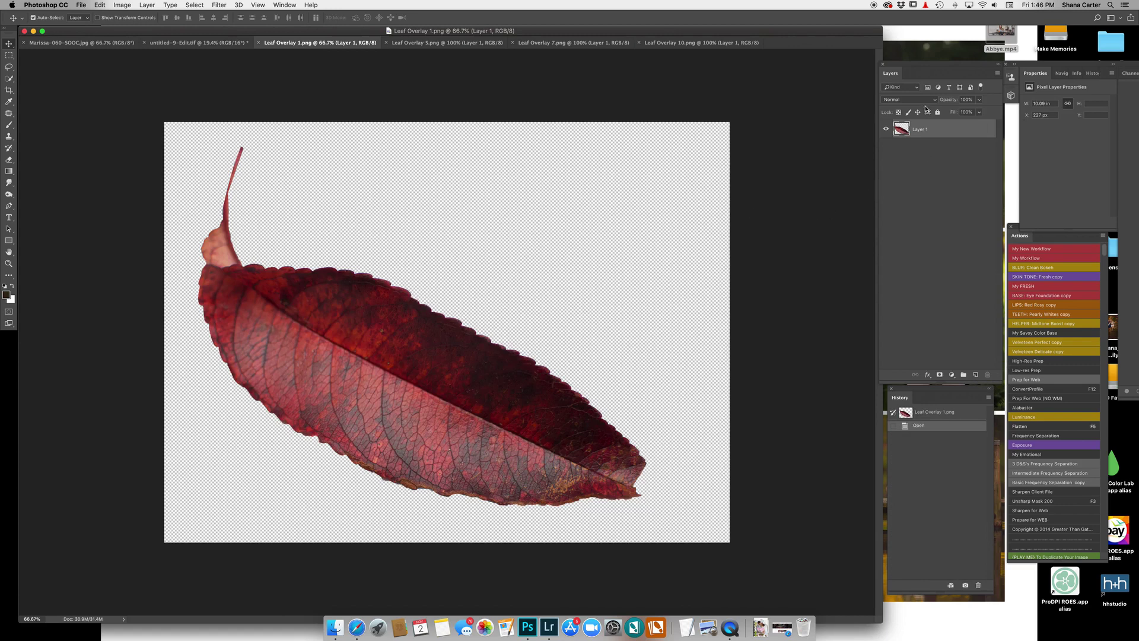
left_click(952, 375)
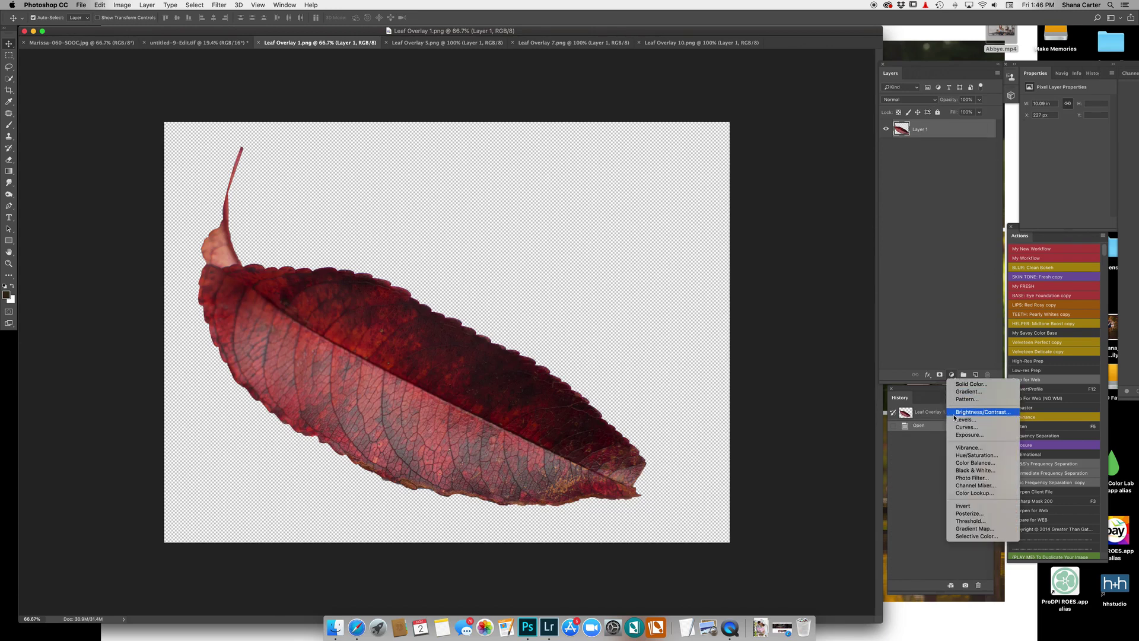
left_click(982, 412)
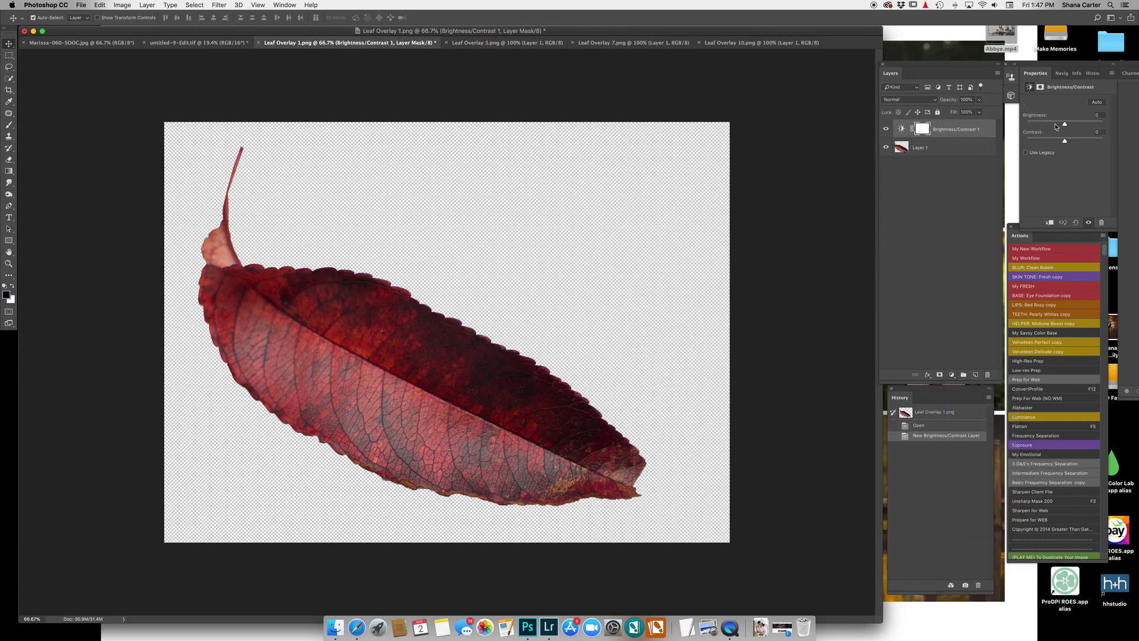
left_click_drag(1065, 125, 1040, 126)
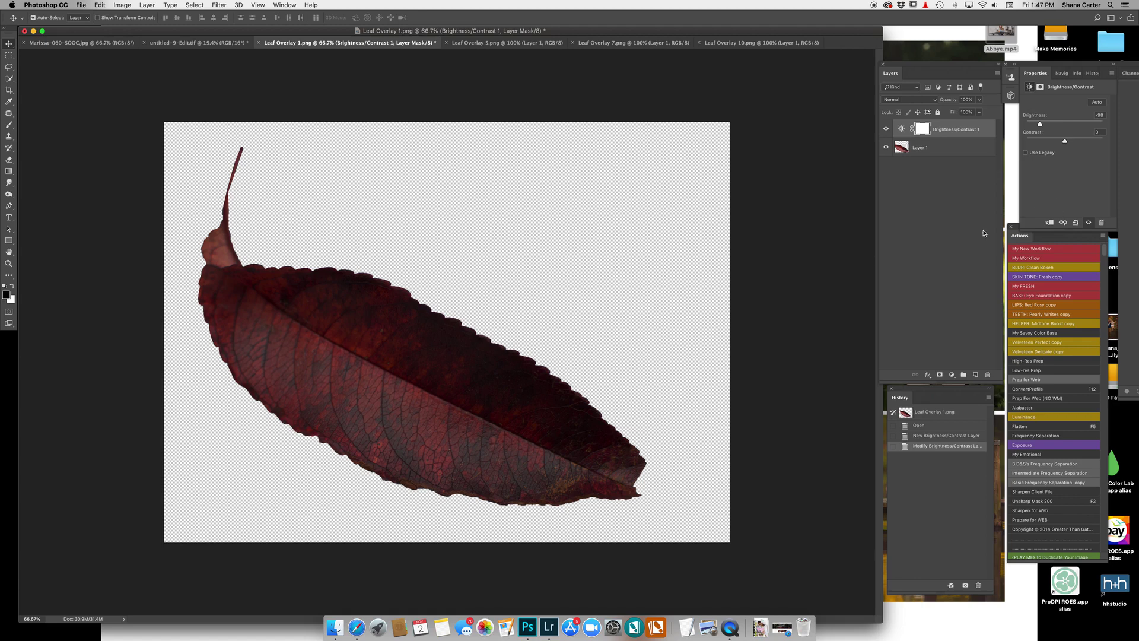
Try shifting the overlay leaf's hue with a Hue/Saturation adjustment layer, reset the hue to 0 and delete that layer
left_click(950, 375)
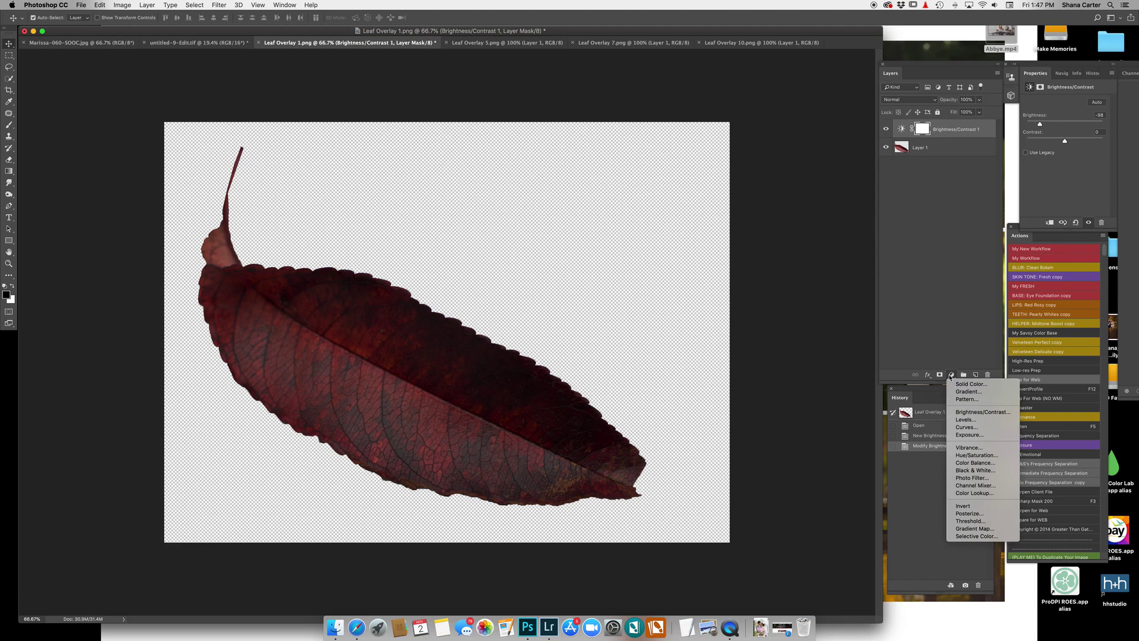
left_click(962, 455)
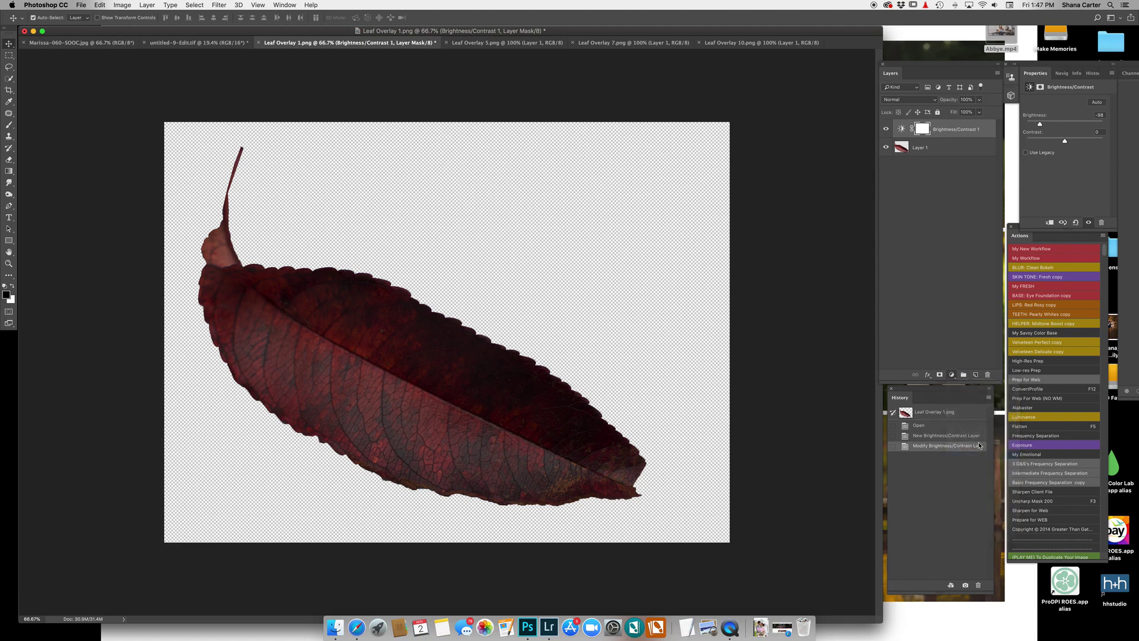
left_click_drag(1065, 132, 1073, 135)
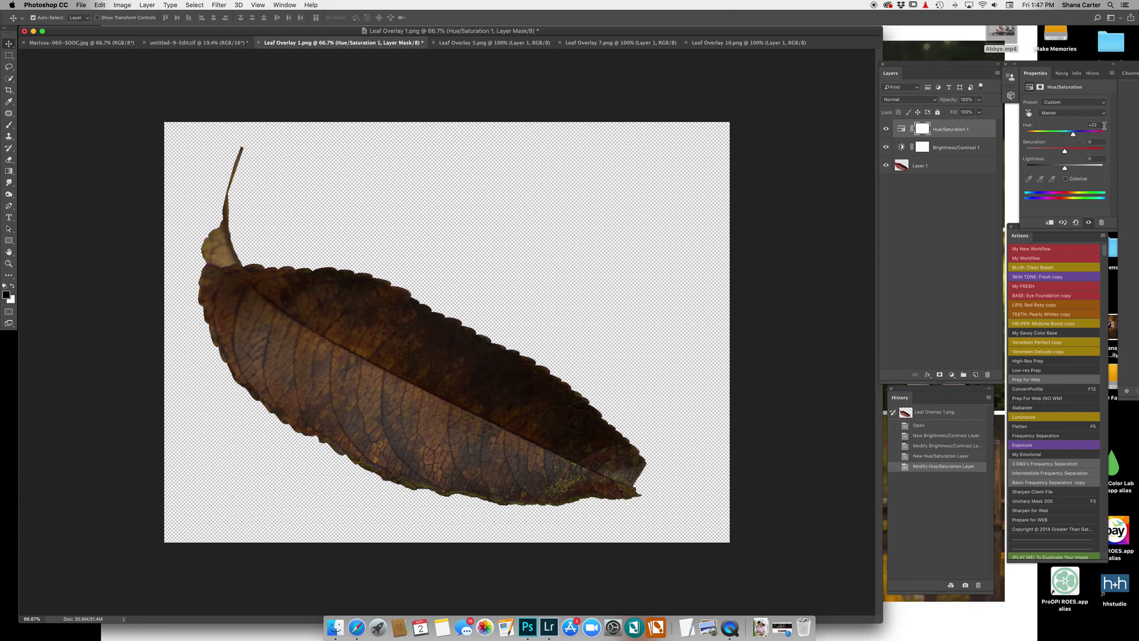
type("0")
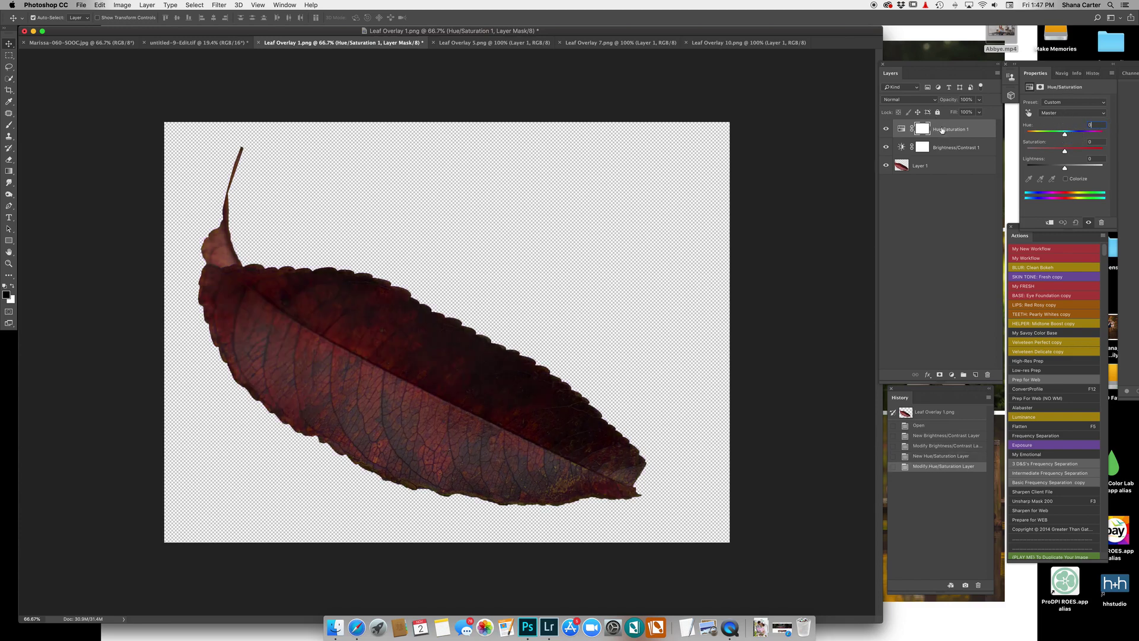
left_click_drag(943, 131, 988, 375)
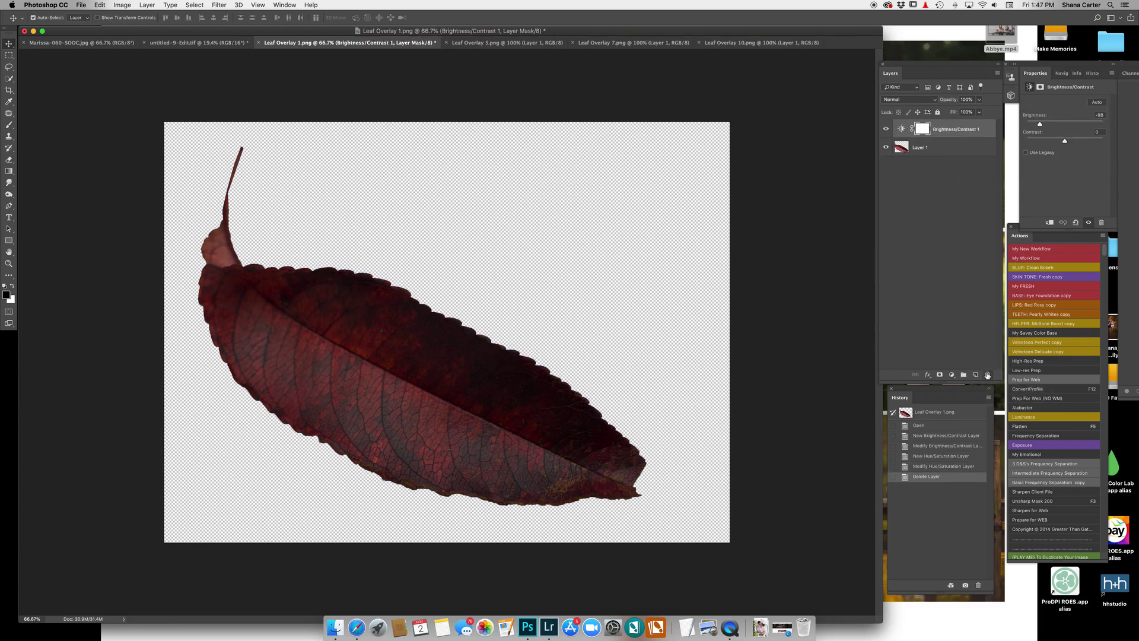
Merge the visible layers of Leaf Overlay 1.png and move the darkened leaf into the portrait, accepting the bit-depth conversion
right_click(942, 149)
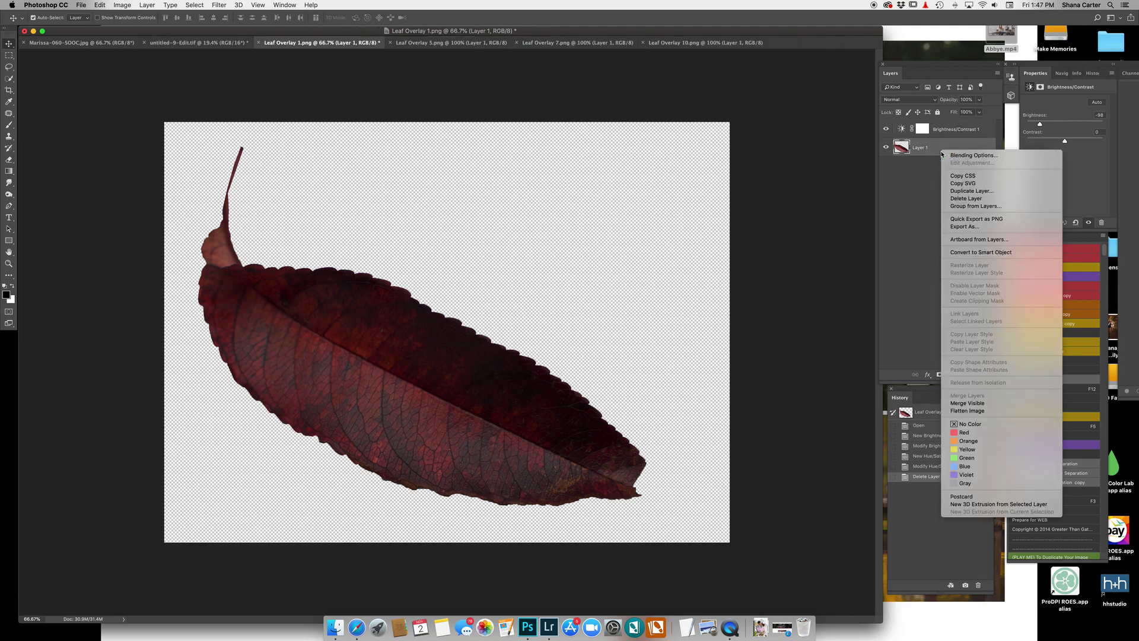
left_click(954, 403)
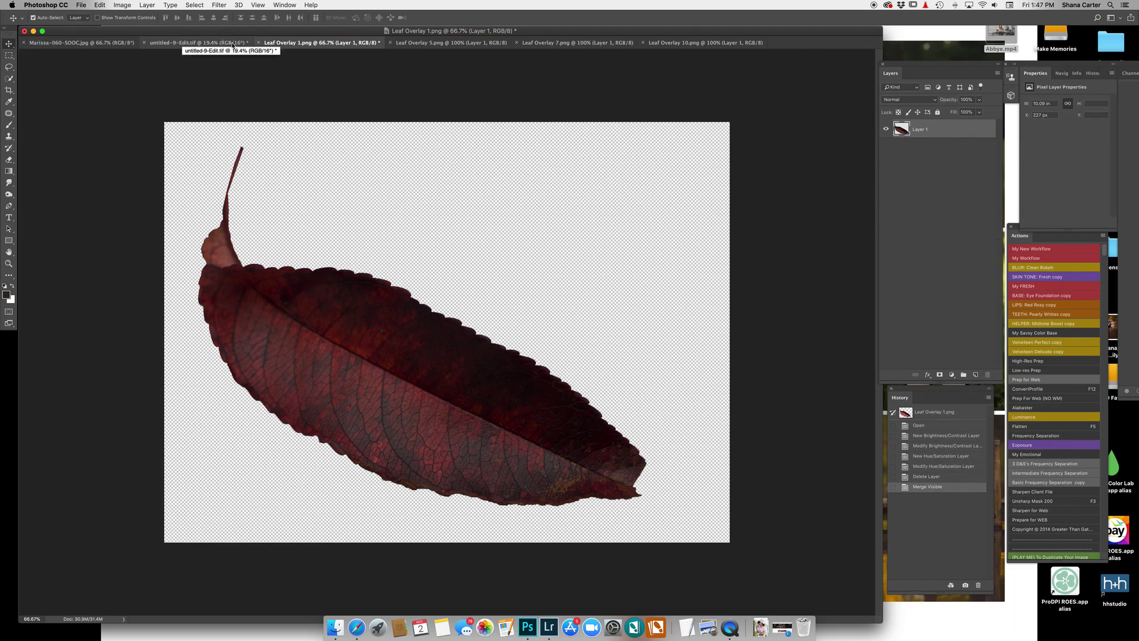
left_click_drag(356, 344, 497, 302)
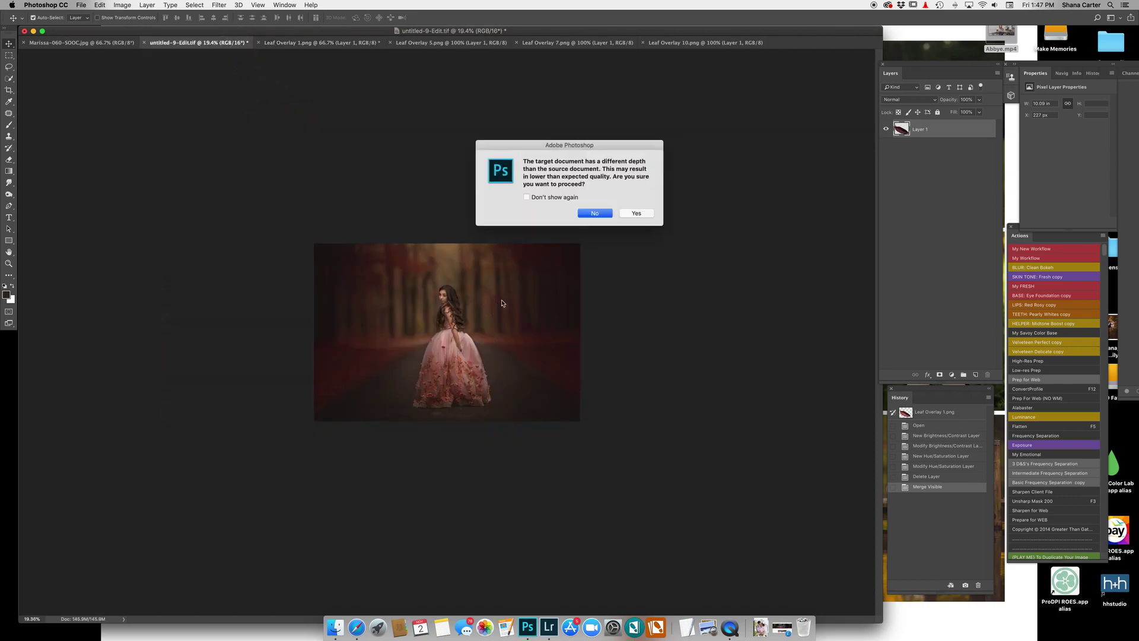
left_click(643, 214)
left_click(660, 328)
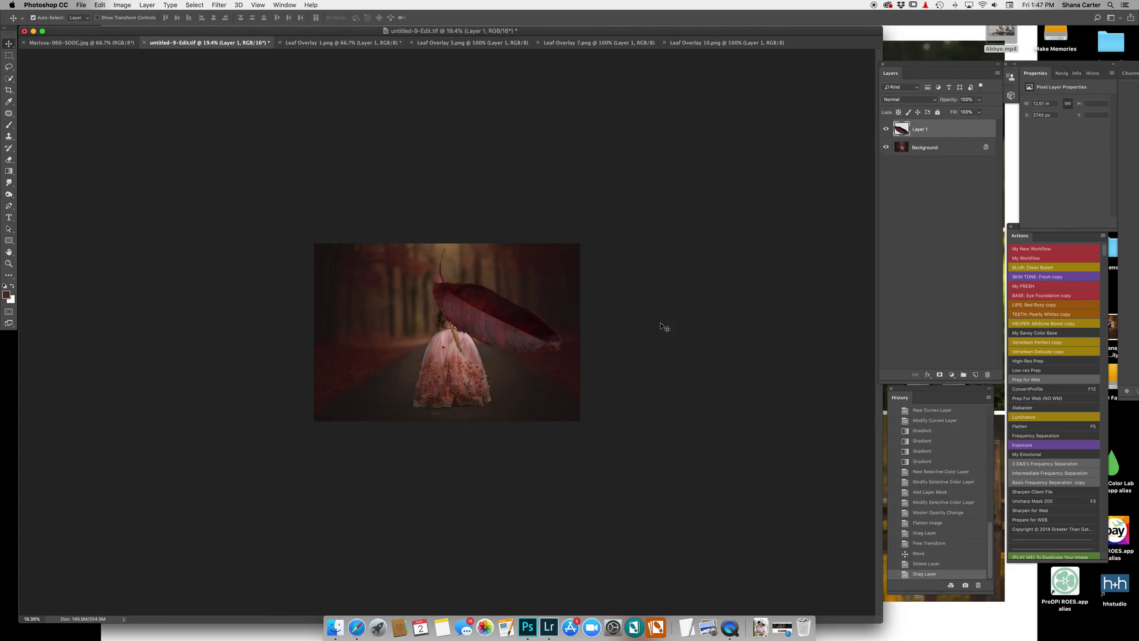
Scale the darkened leaf down to about 1.22 in wide and position it above and to the right of the girl's head
key("super+plus")
key("super+t")
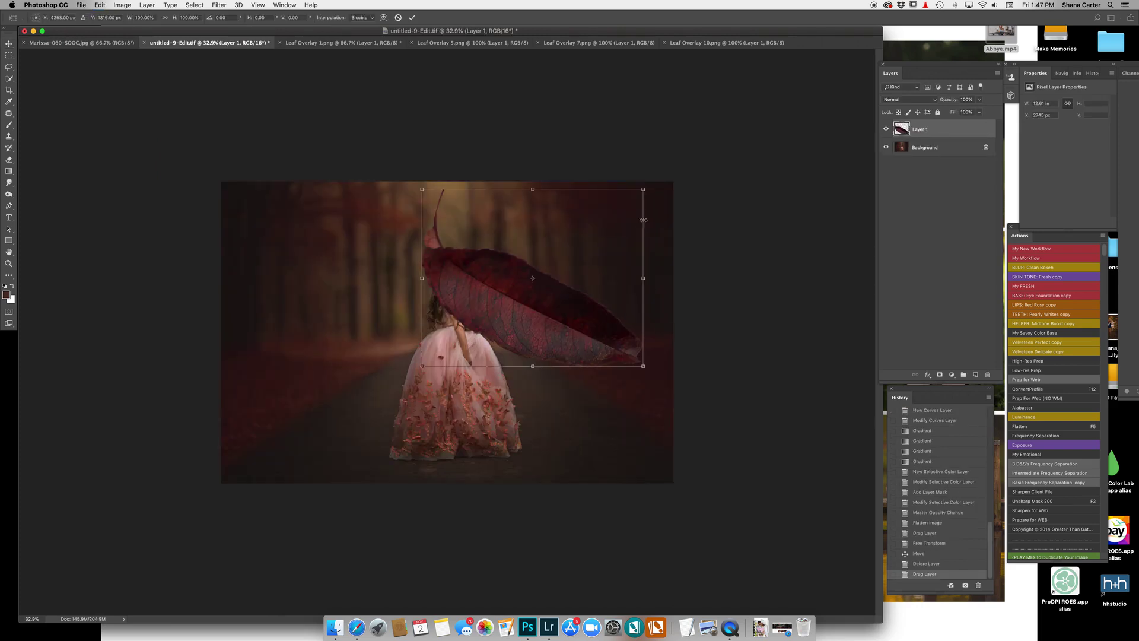
left_click_drag(643, 189, 520, 234)
key("Return")
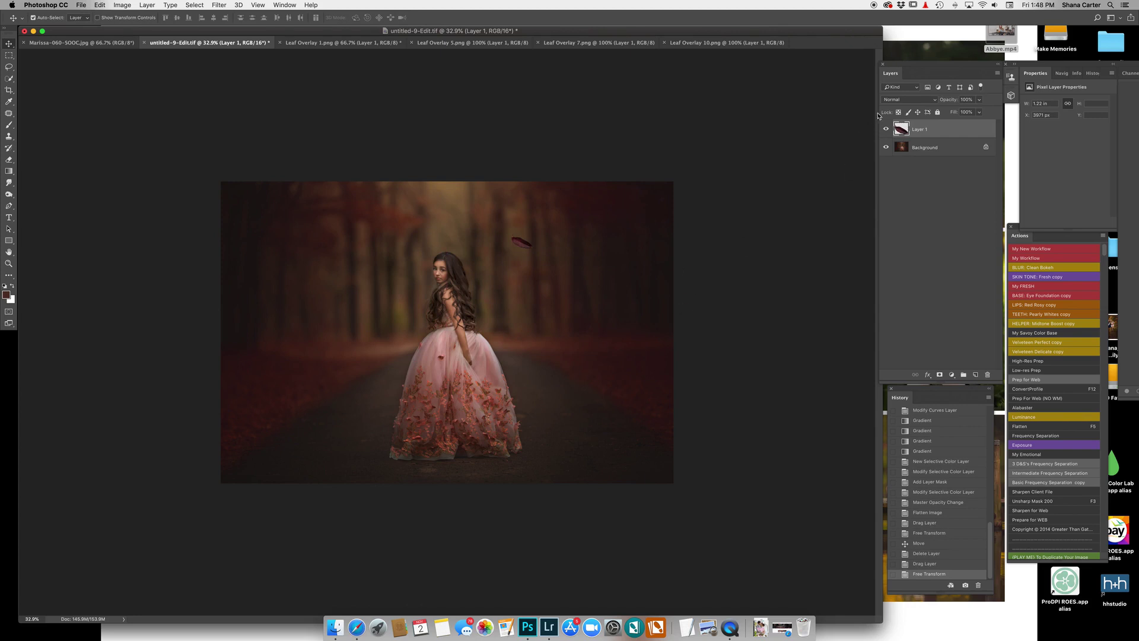
Soften the small leaf layer with a Gaussian Blur of 5.6 pixels radius
left_click(921, 130)
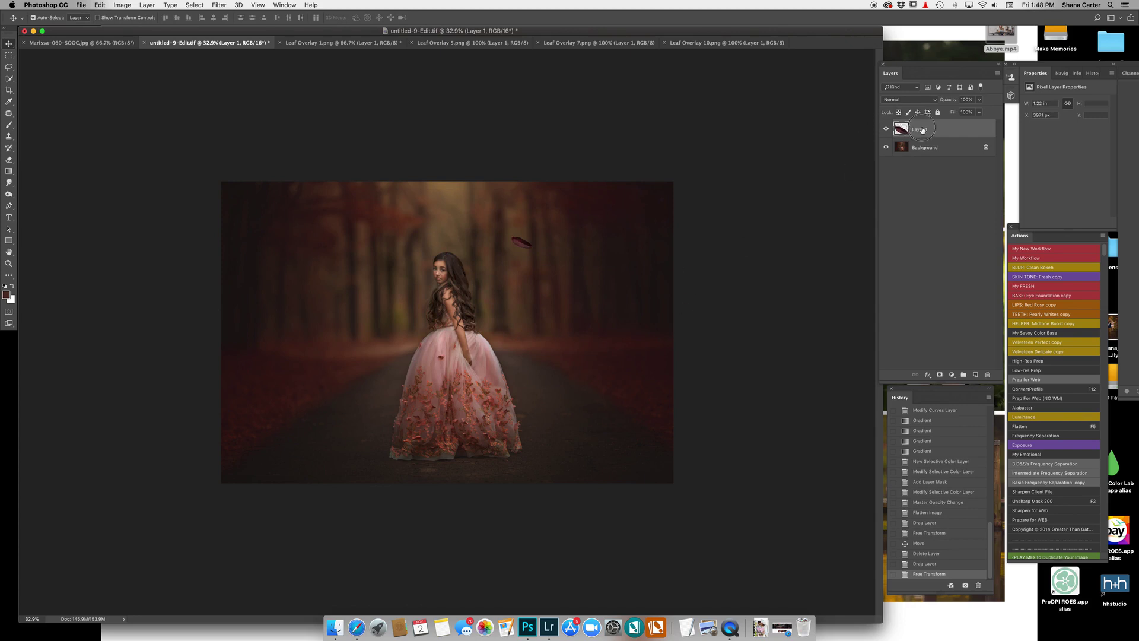
left_click(222, 6)
mouse_move(297, 111)
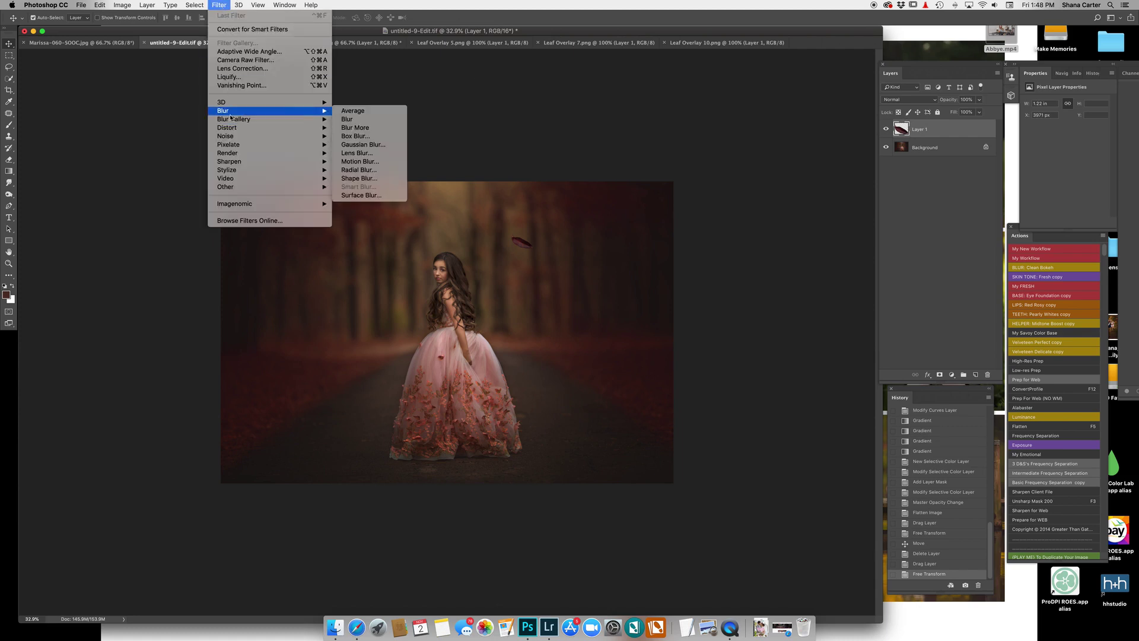
left_click(353, 145)
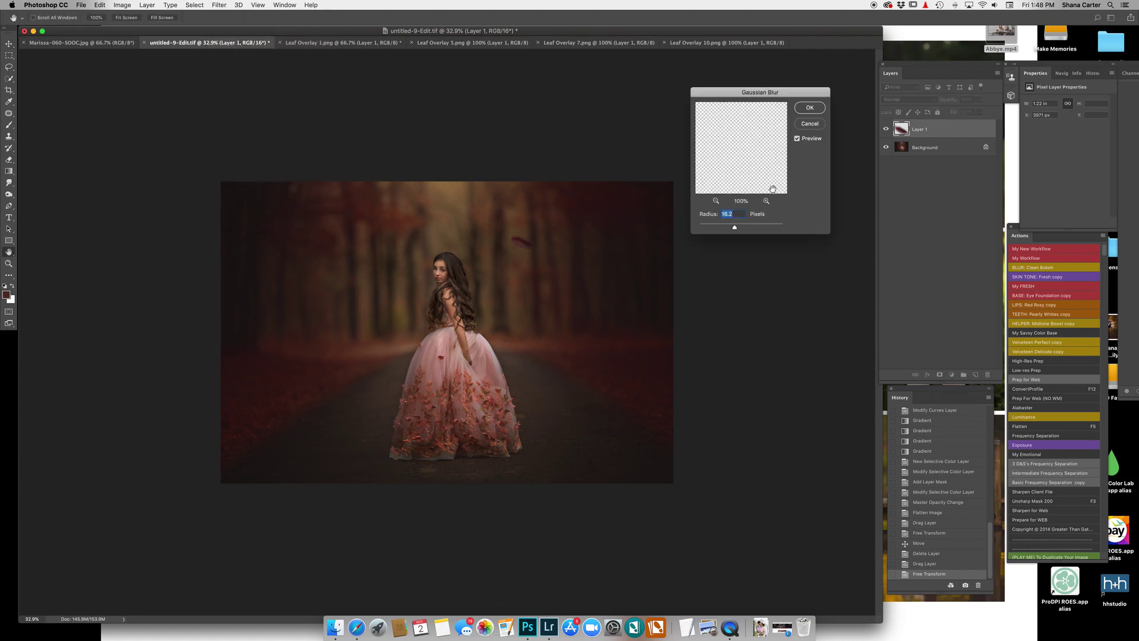
left_click_drag(735, 229, 723, 228)
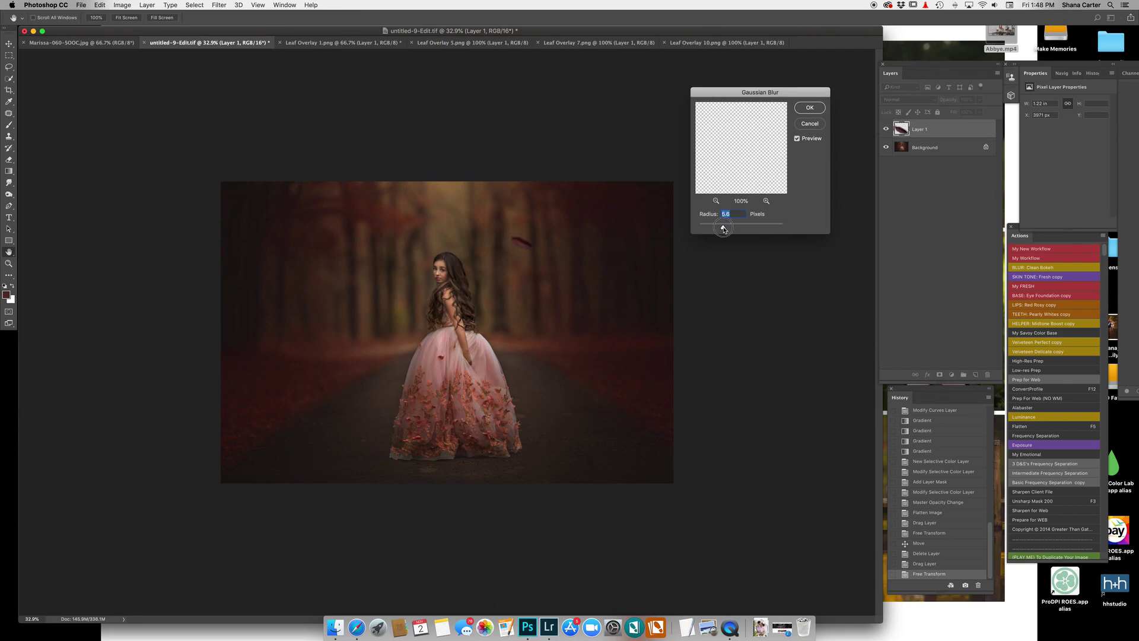
left_click(808, 108)
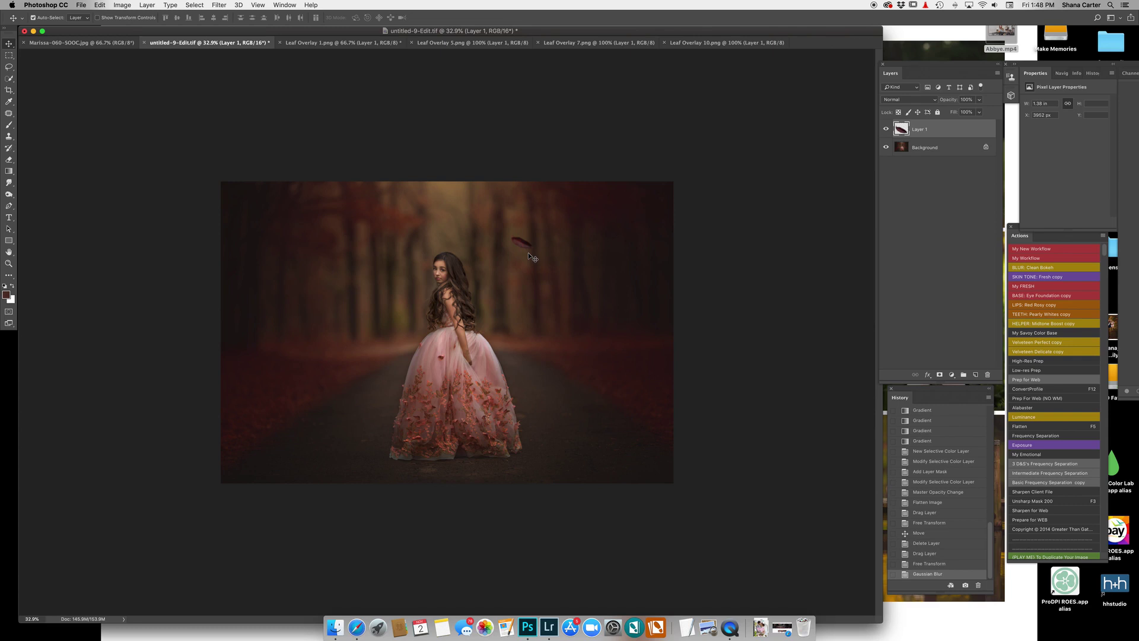
Undo a trial layer mask on the leaf, add a Hue/Saturation adjustment layer and shift the hue from red towards yellow
left_click(941, 375)
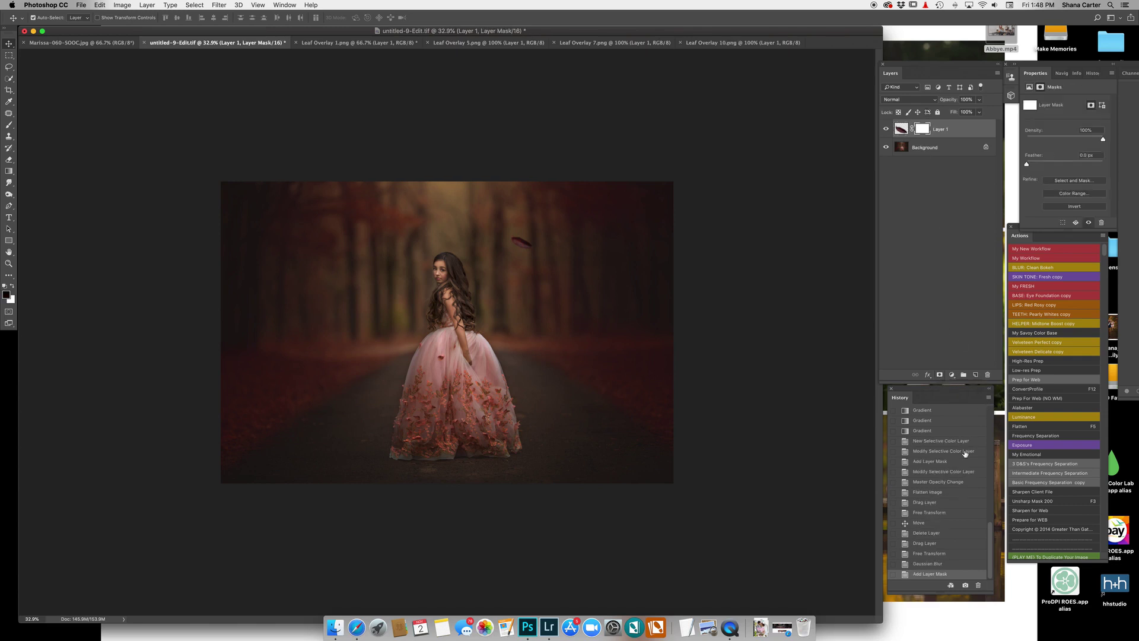
key("super+z")
left_click(952, 375)
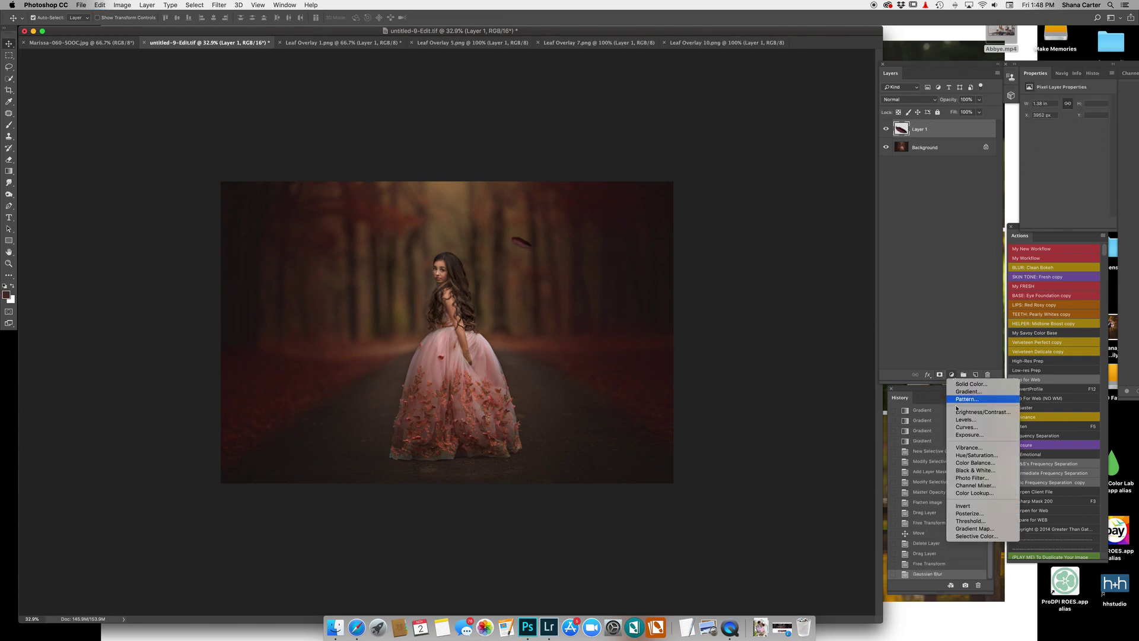
key("Return")
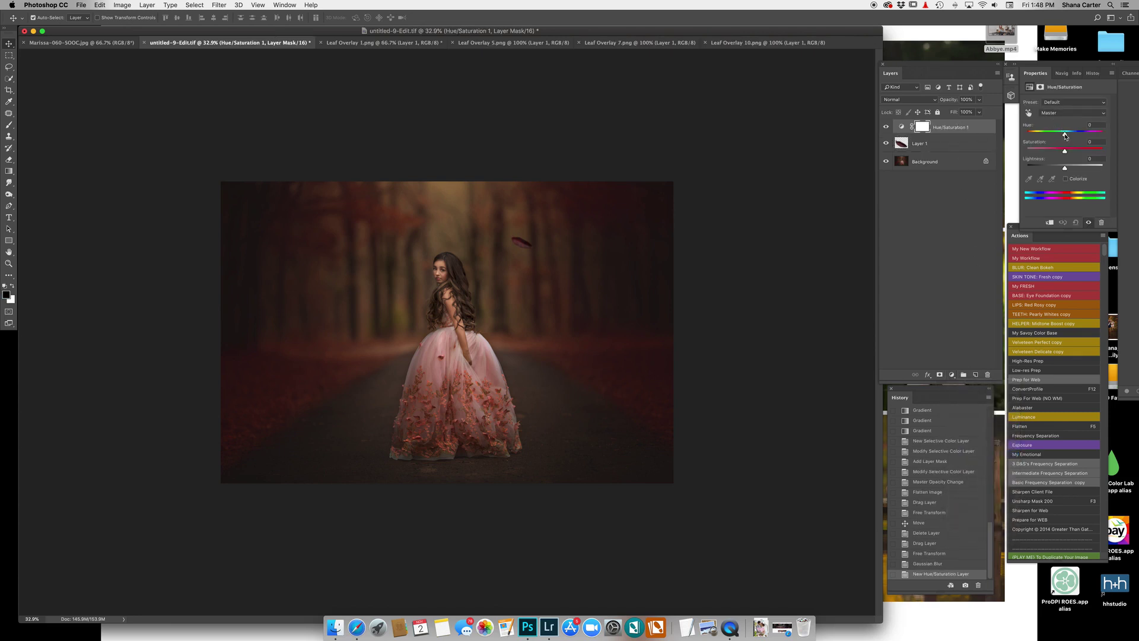
left_click_drag(1064, 135, 1065, 137)
left_click_drag(1065, 135, 1071, 137)
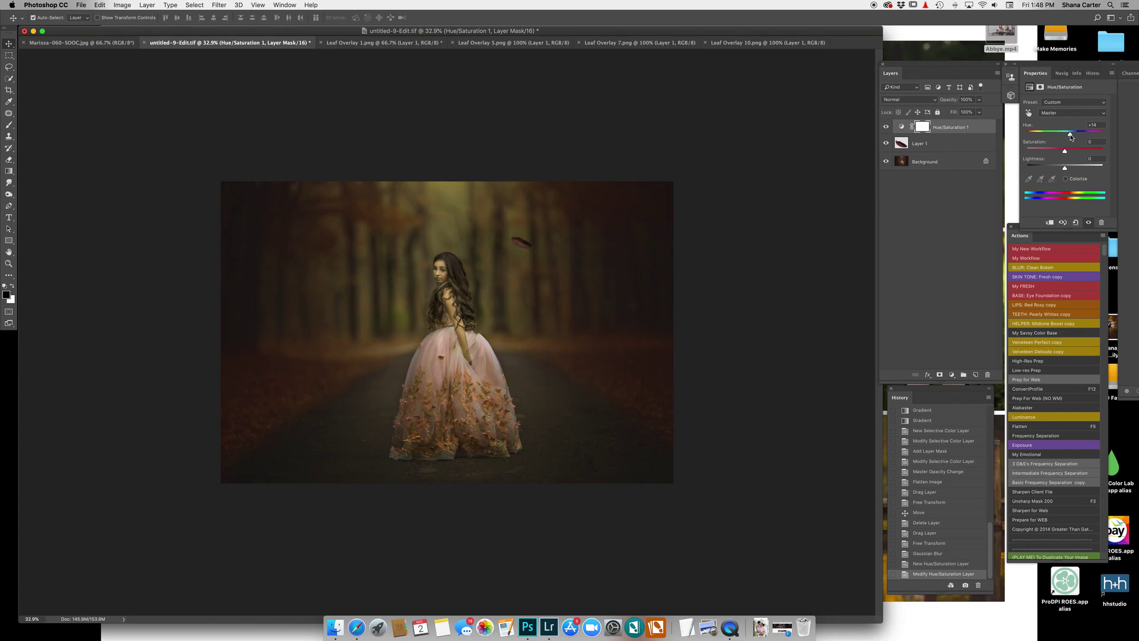
Merge the Hue/Saturation adjustment with the leaf layer and compare the result with the Gaussian Blur history state, ending on the merged state
left_click(948, 146, "shift")
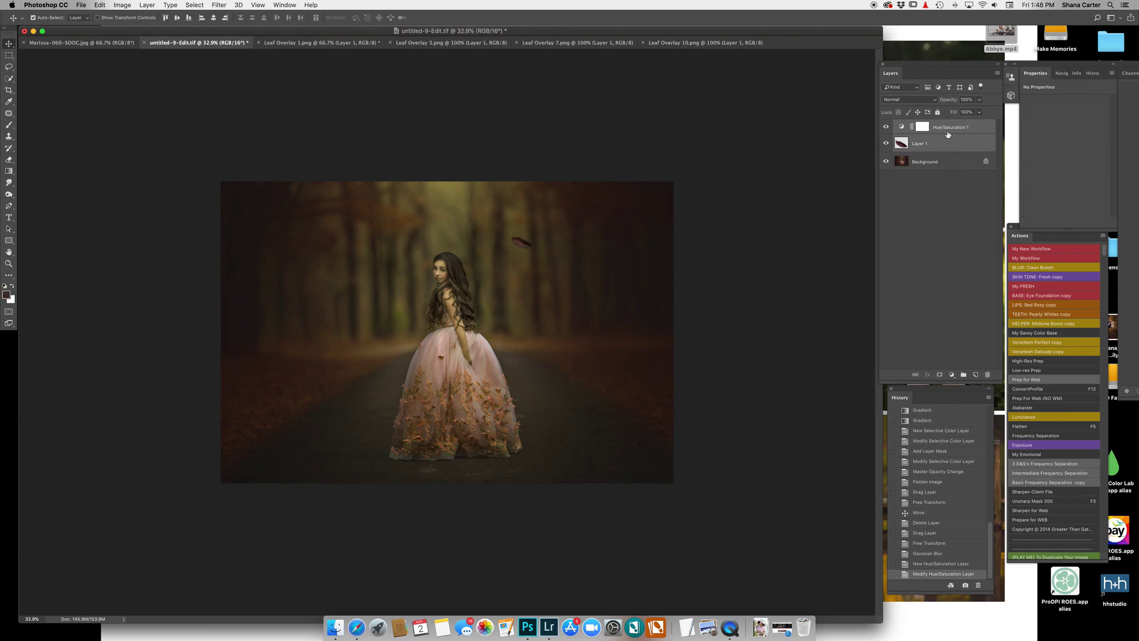
right_click(947, 146)
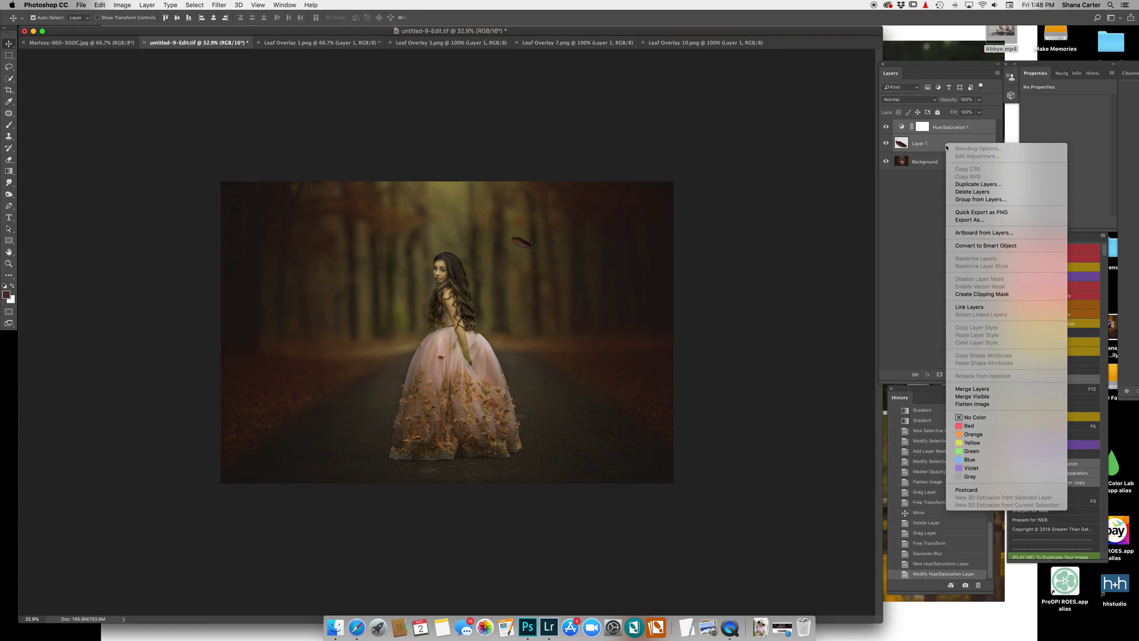
left_click(966, 389)
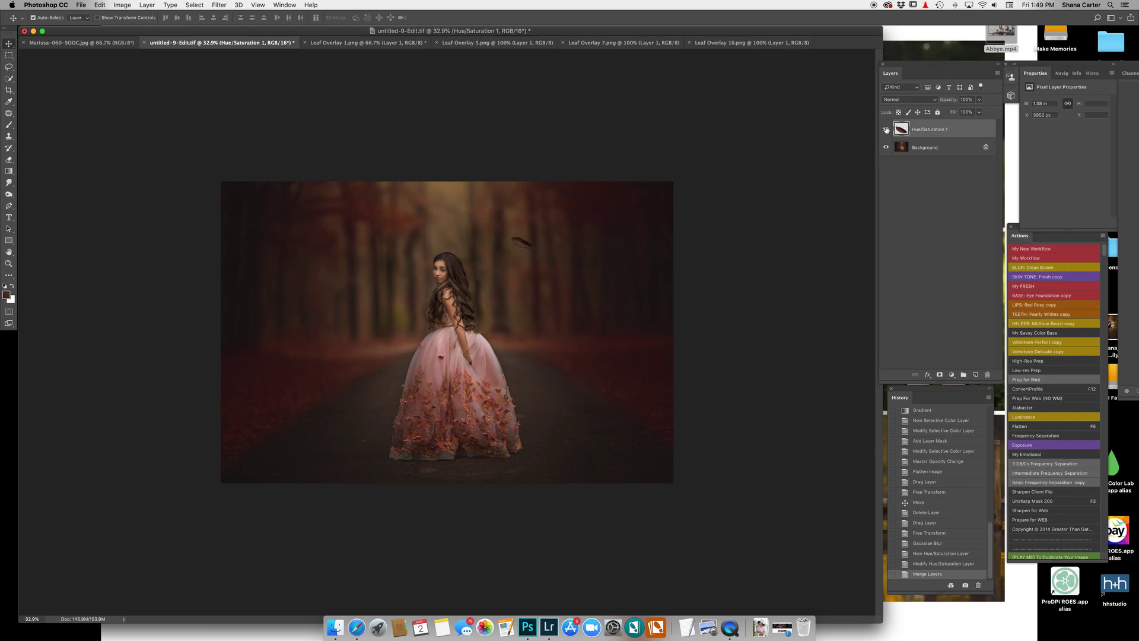
left_click(928, 545)
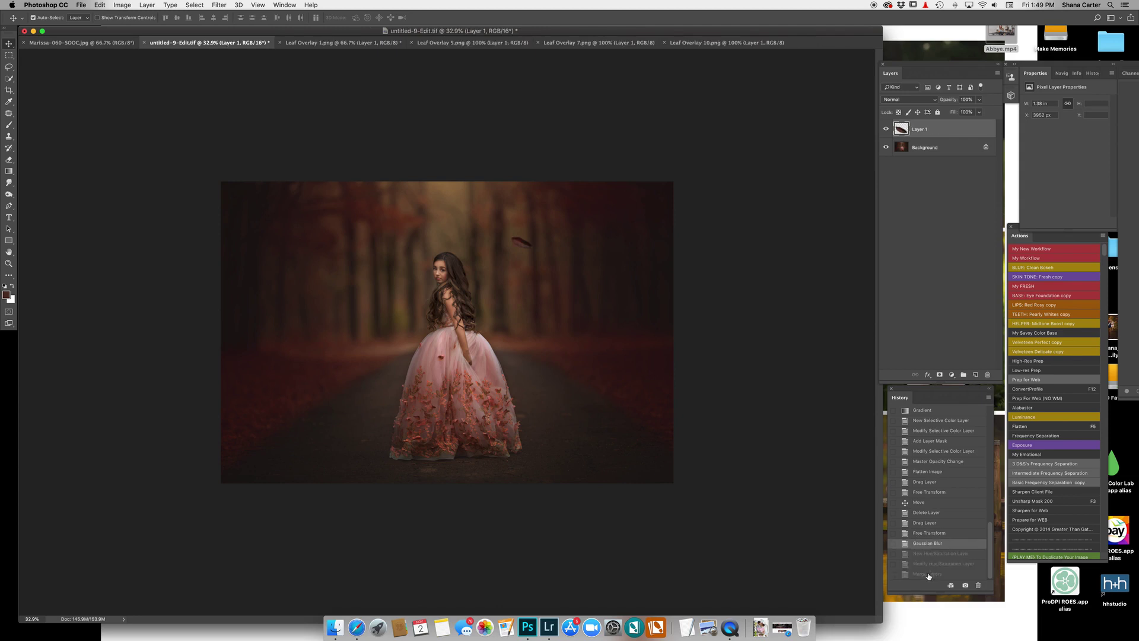
left_click(929, 574)
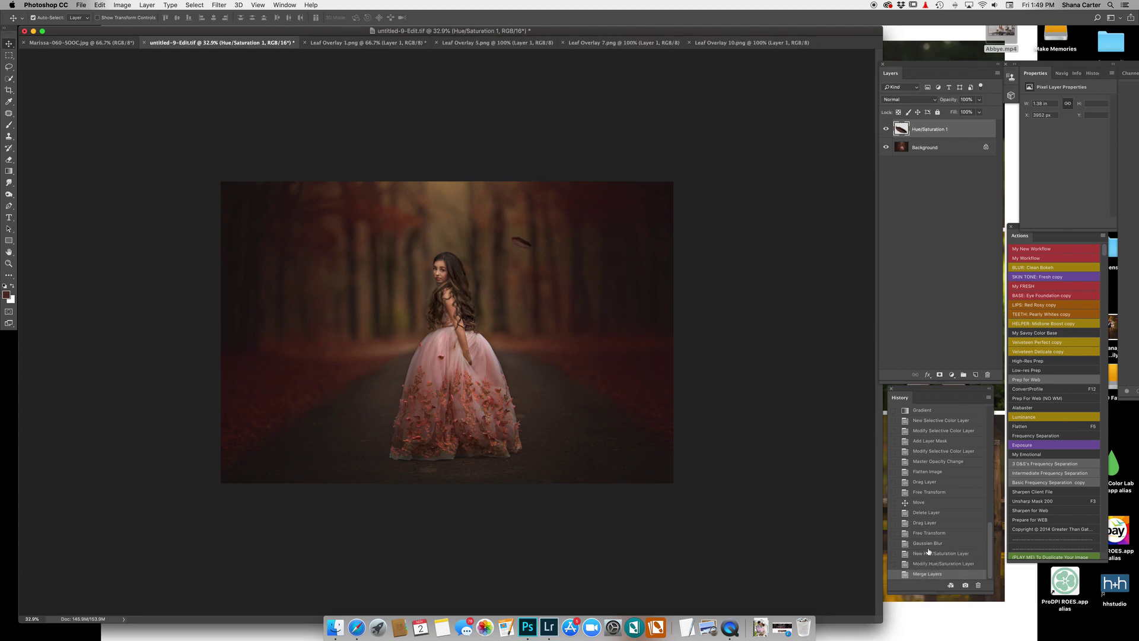
left_click(929, 544)
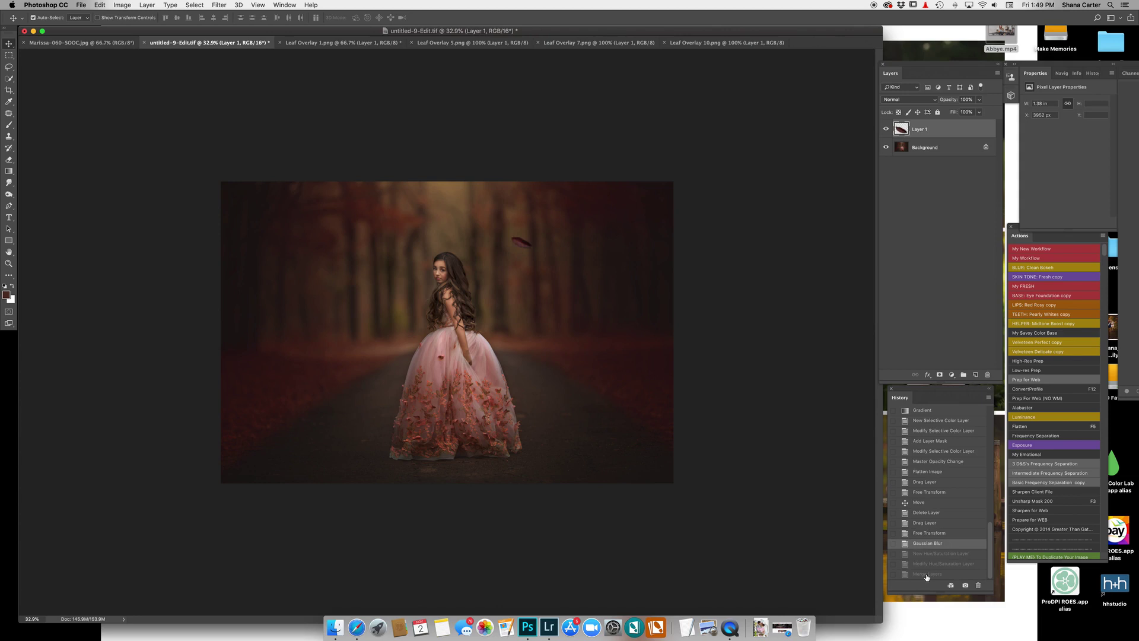
left_click(928, 575)
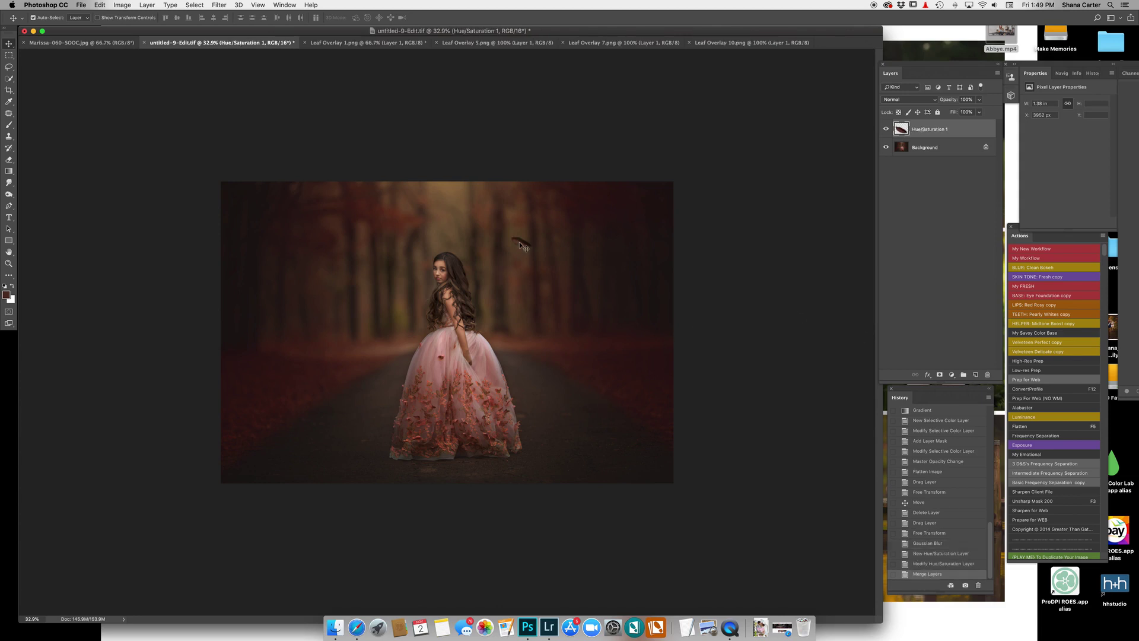
Move the blurred small leaf down beside the gown, over the edge of the path behind the girl, and deselect its layer
left_click_drag(519, 242, 600, 346)
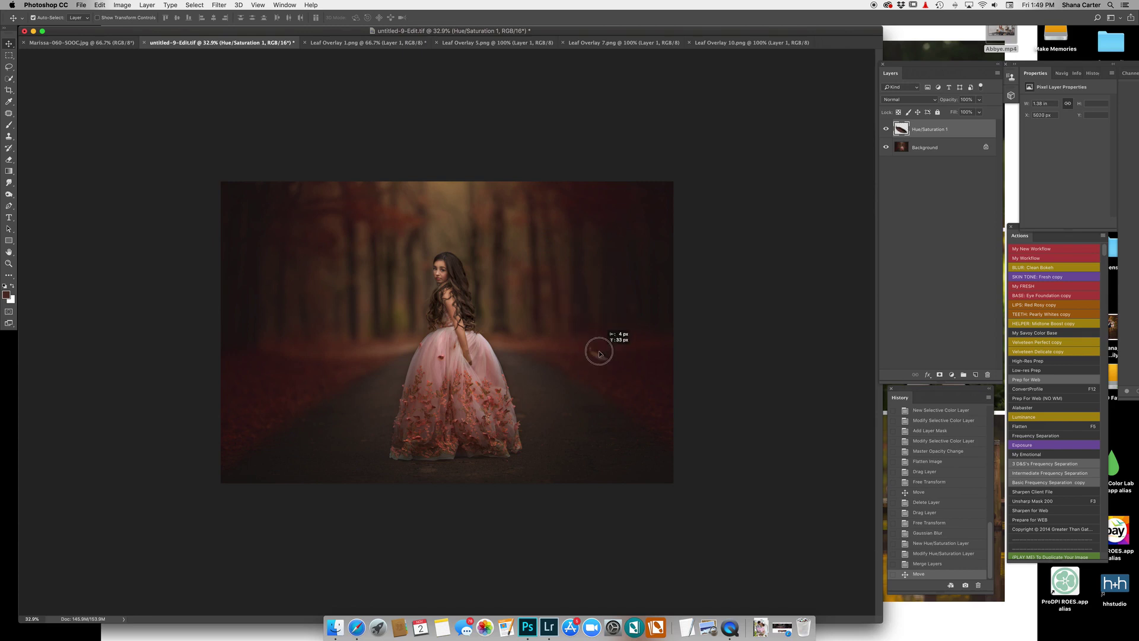
left_click(596, 334)
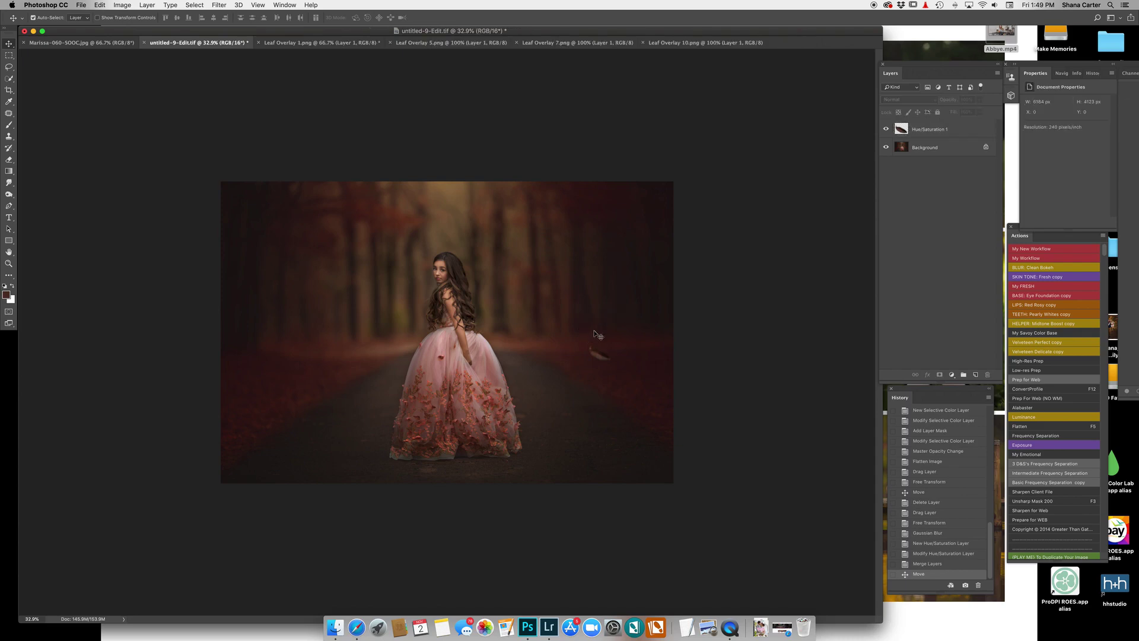
Darken the red leaf in Leaf Overlay 7.png with a Brightness/Contrast adjustment layer at brightness -45
left_click(545, 45)
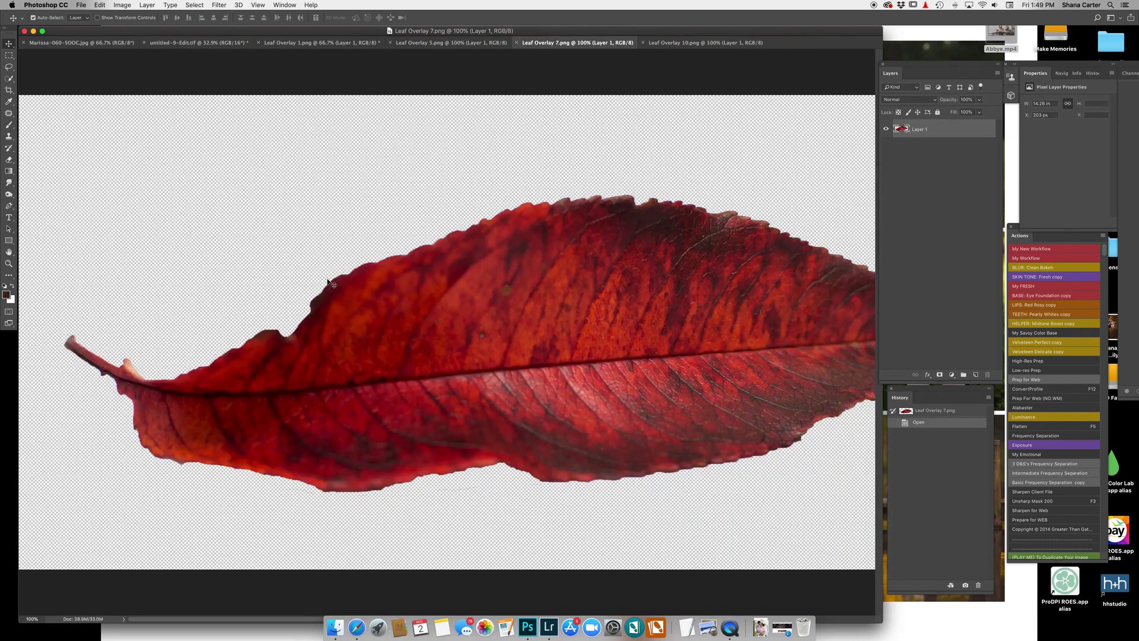
left_click(951, 375)
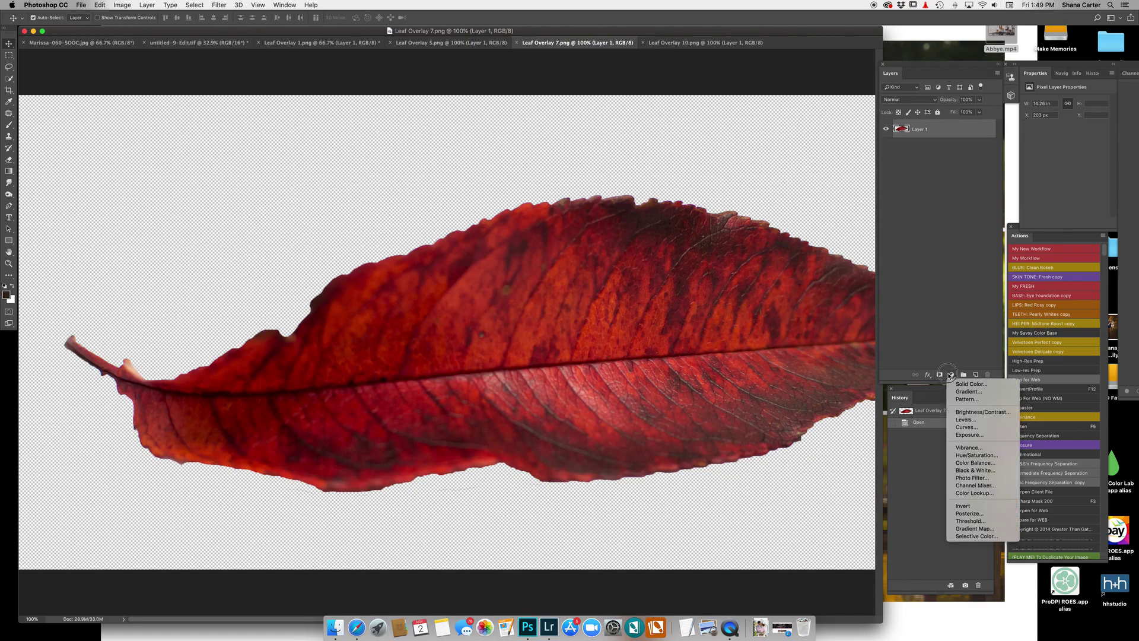
left_click(973, 412)
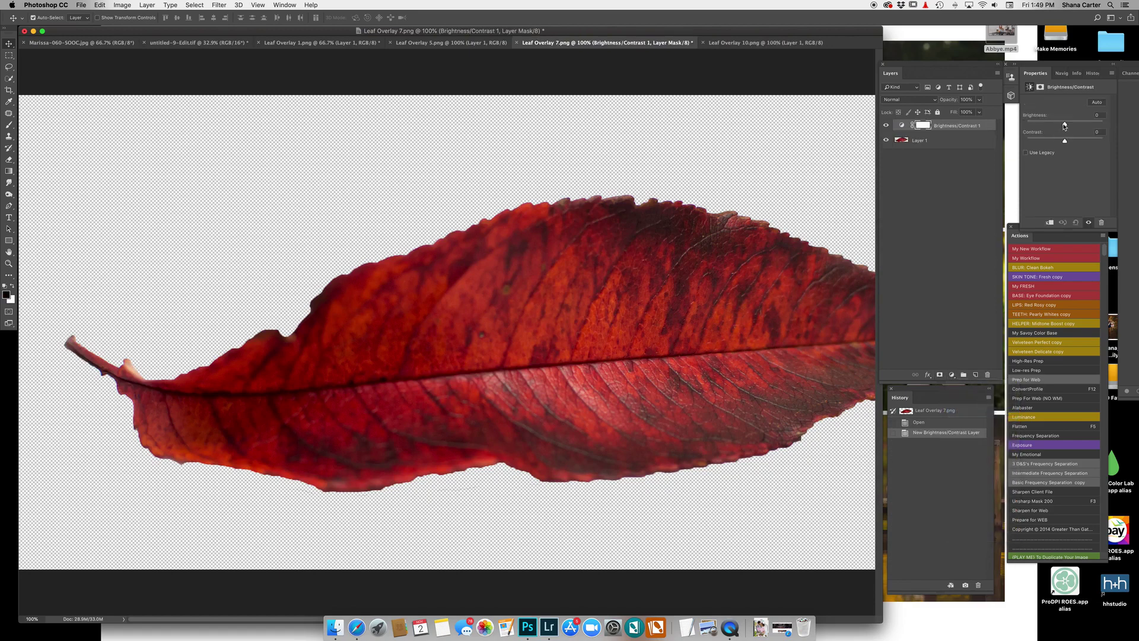
left_click_drag(1065, 124, 1054, 125)
Add a Hue/Saturation adjustment layer with hue +6 to the Leaf Overlay 7 leaf and merge all visible layers
left_click(951, 374)
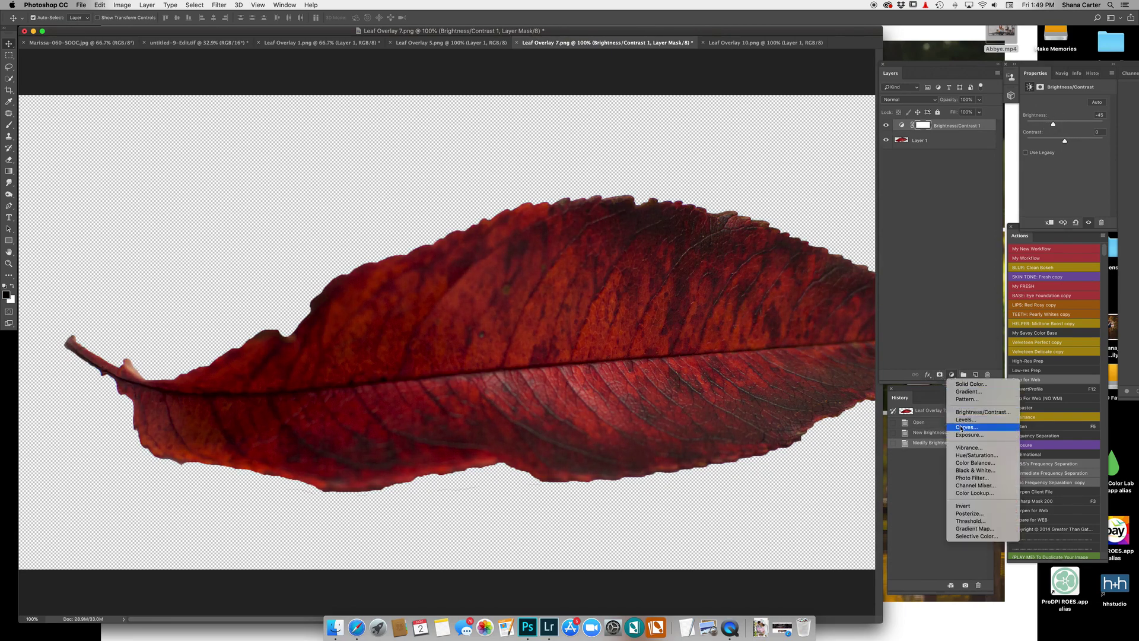
left_click(963, 454)
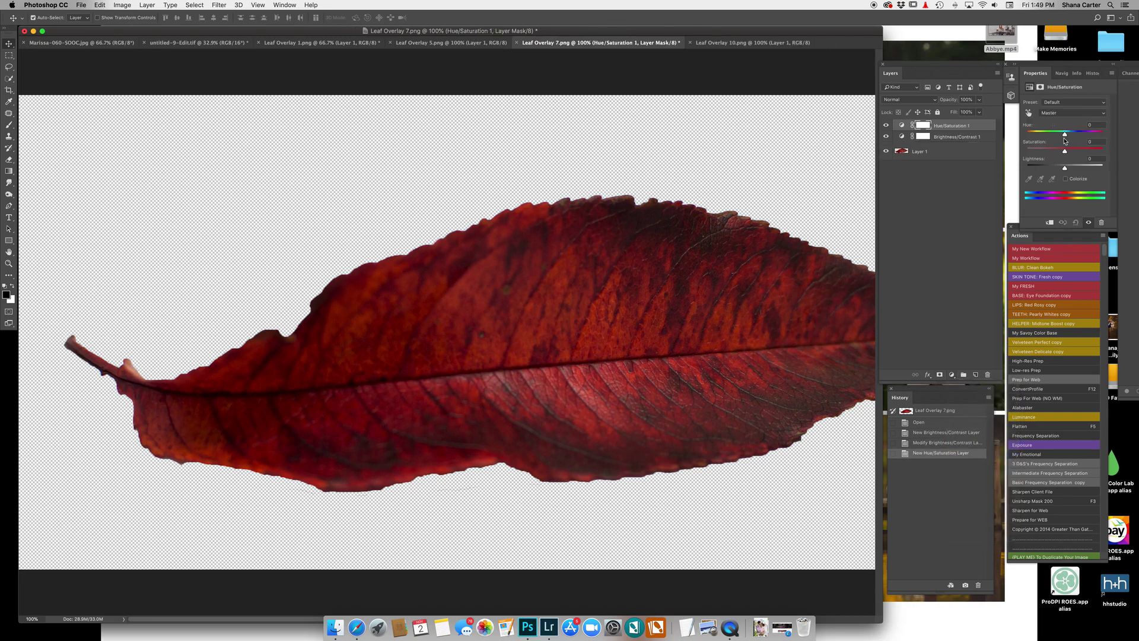
left_click_drag(1065, 136, 1068, 135)
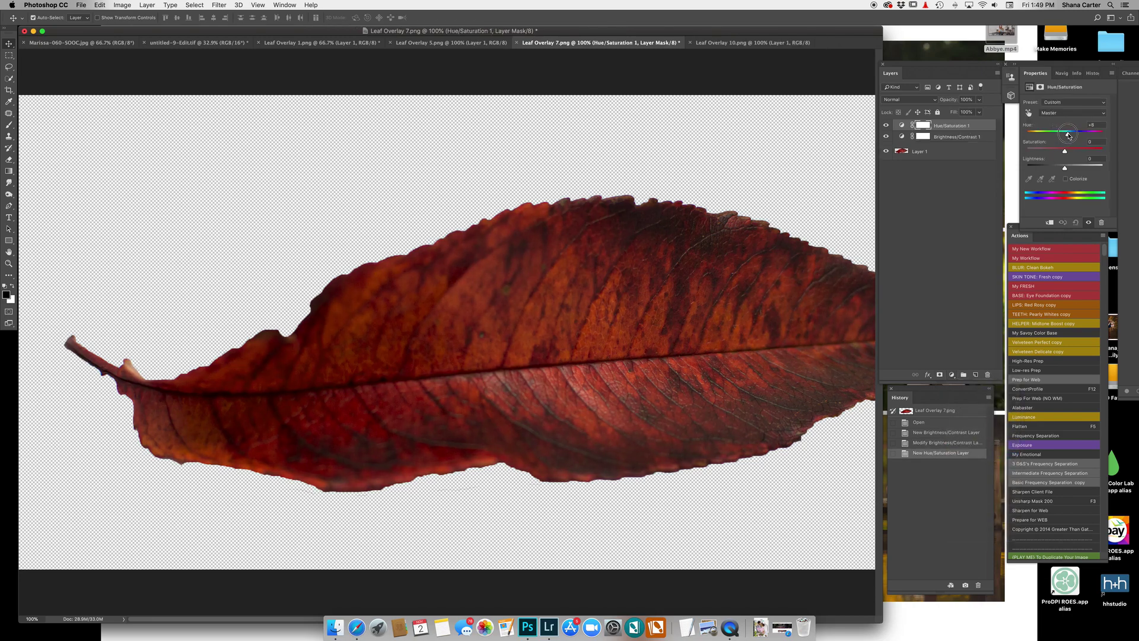
right_click(926, 152)
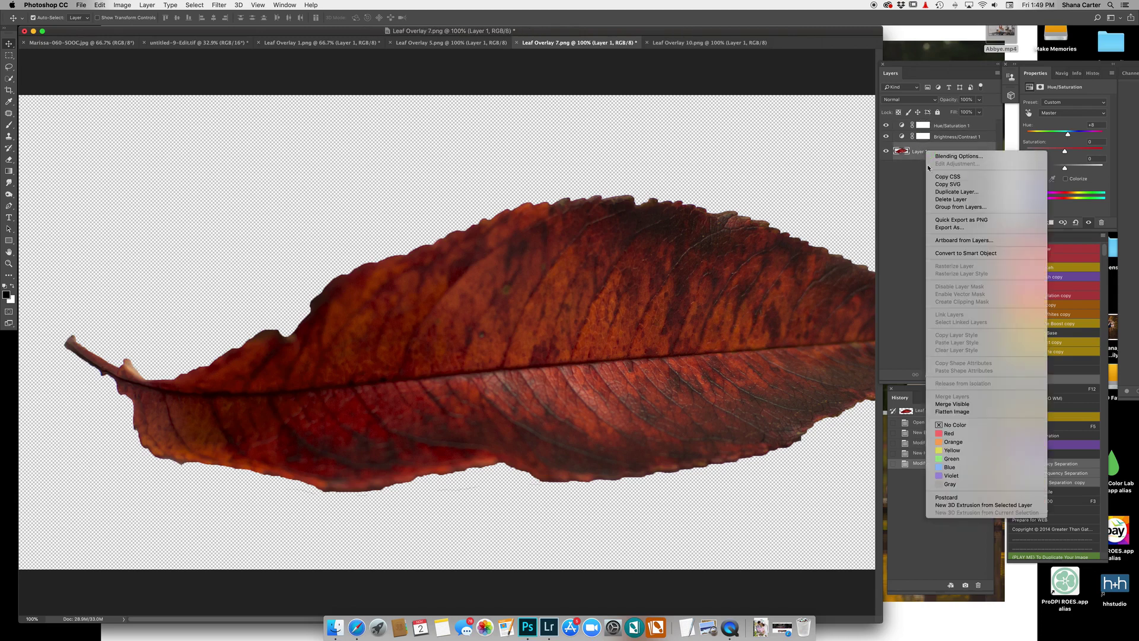
left_click(947, 405)
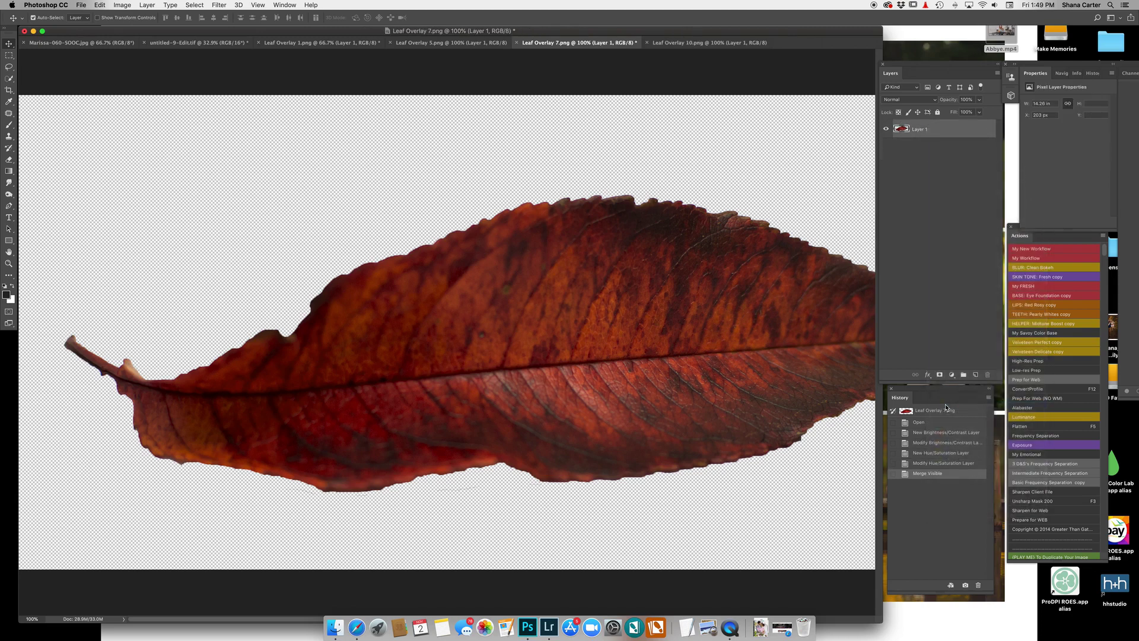
Bring the recoloured leaf into the portrait, accepting the depth and profile conversion, and scale it to about 1.16 in wide in front of the girl's face
left_click_drag(479, 262, 321, 277)
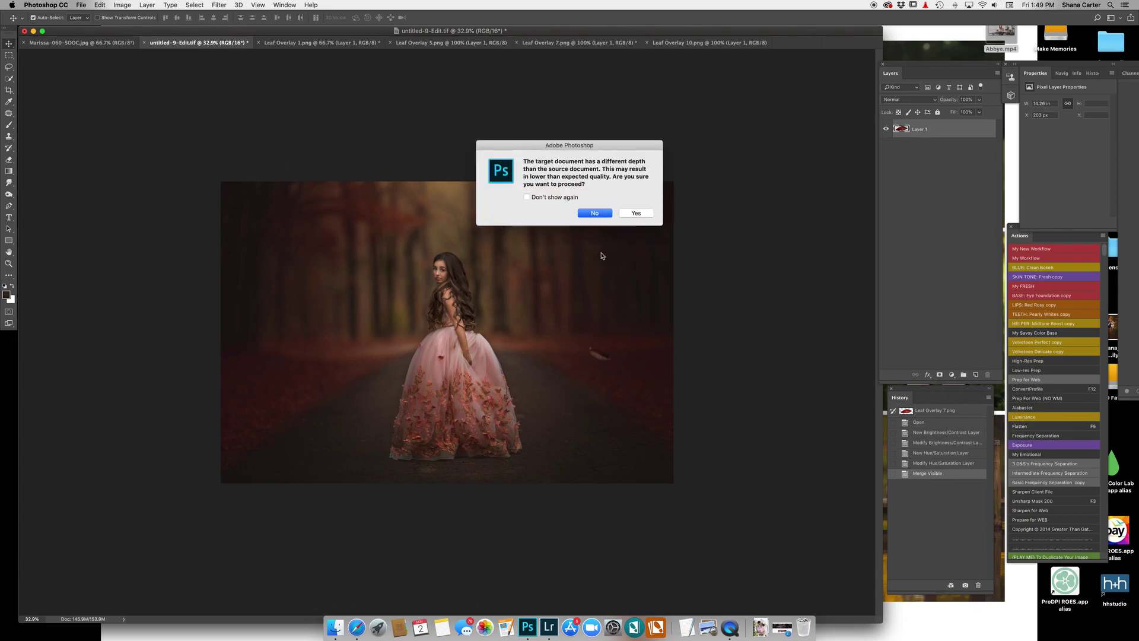
left_click(636, 213)
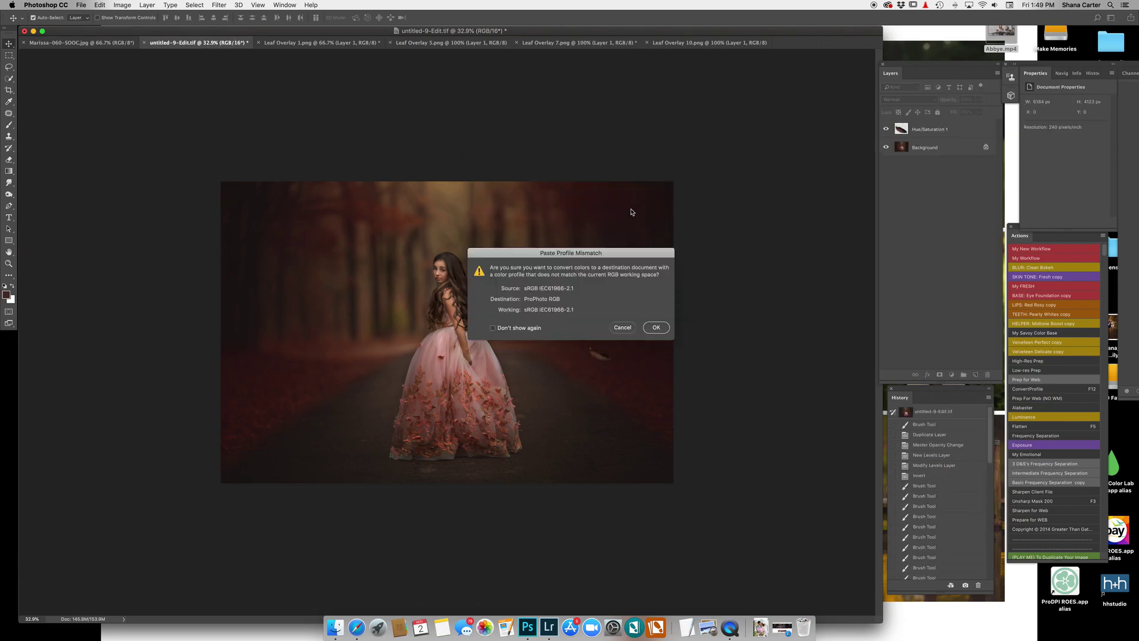
left_click(666, 331)
key("super+t")
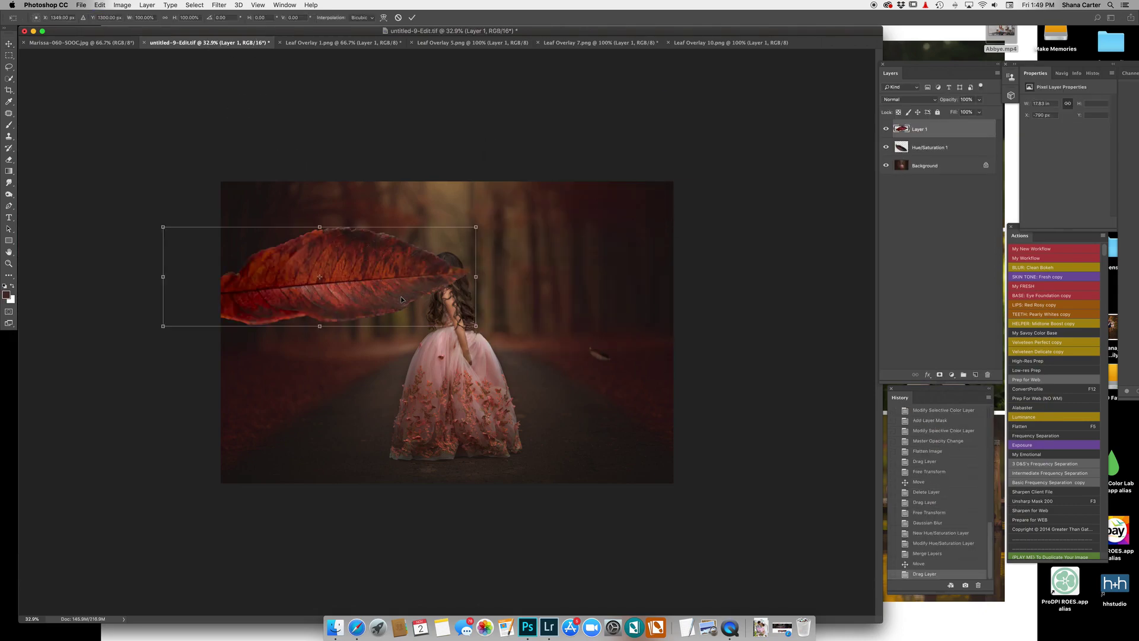
left_click_drag(162, 327, 343, 247)
key("Return")
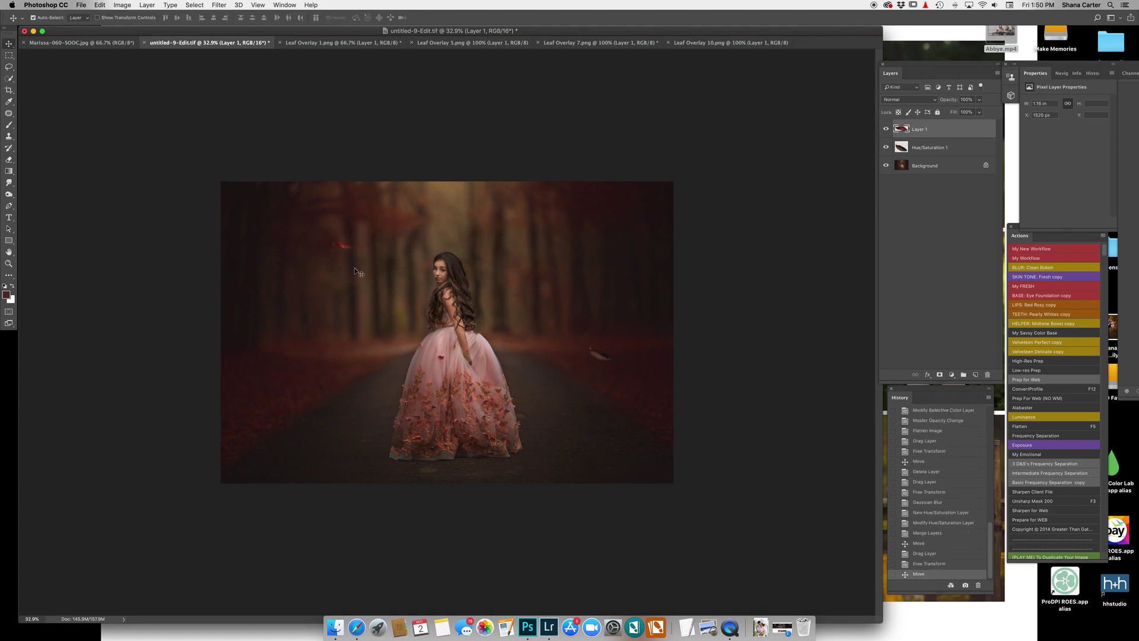
Reapply the last Gaussian Blur to the new small leaf and move it lower, to about the girl's waist height
left_click(225, 6)
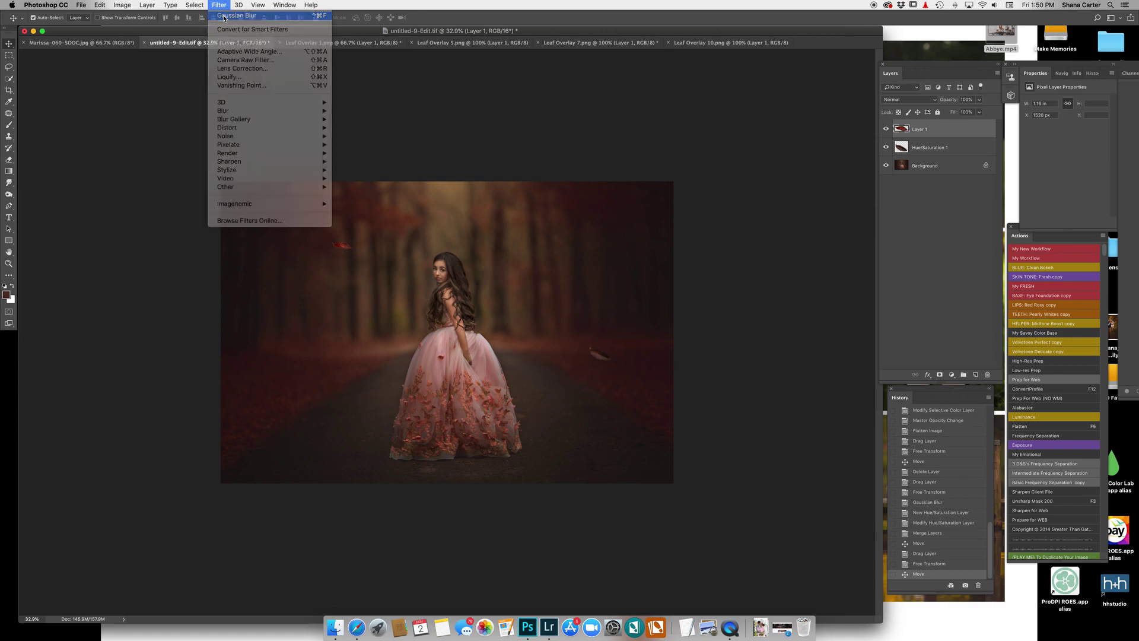
left_click(224, 18)
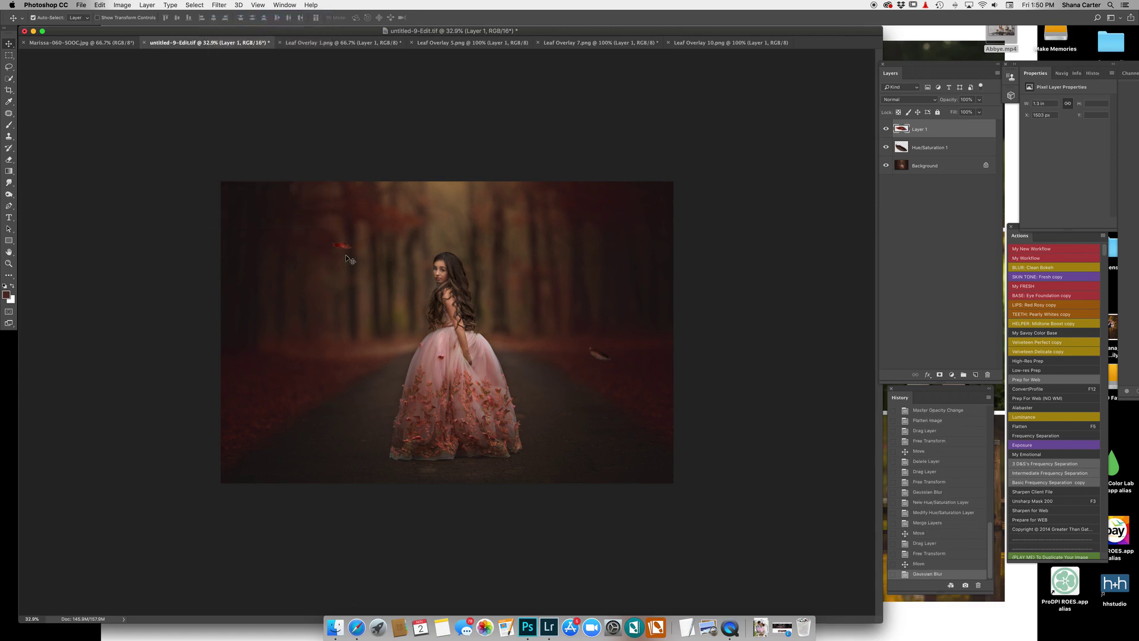
left_click_drag(350, 259, 330, 323)
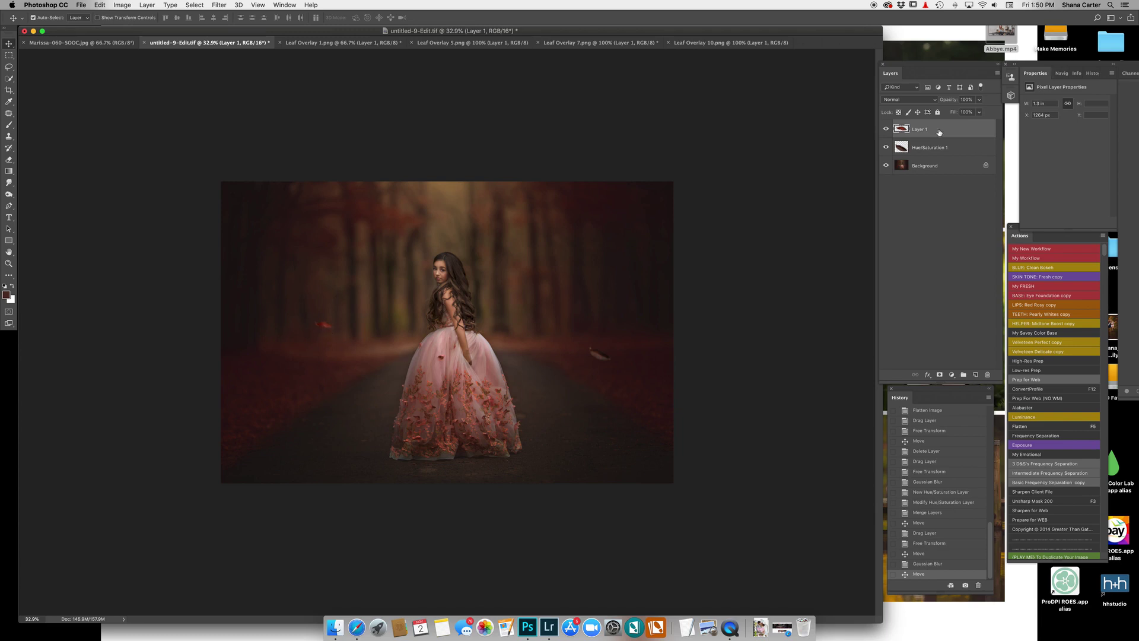
Duplicate the small red leaf layer within the same document and move the copy beside the lower gown, behind the girl's back
right_click(920, 133)
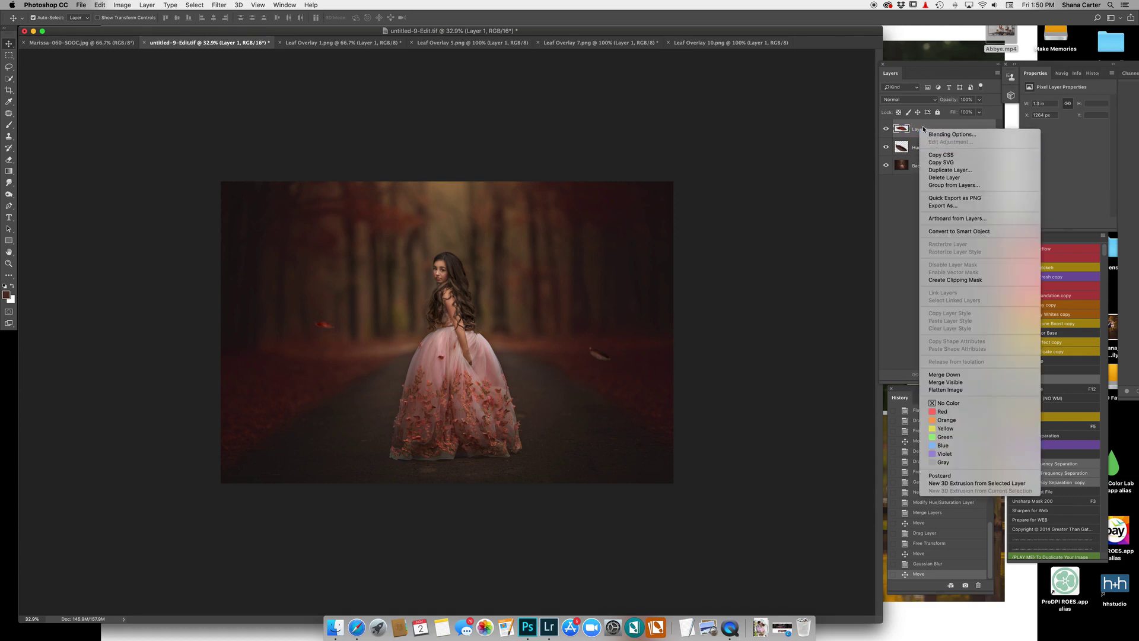
left_click(923, 129)
right_click(929, 126)
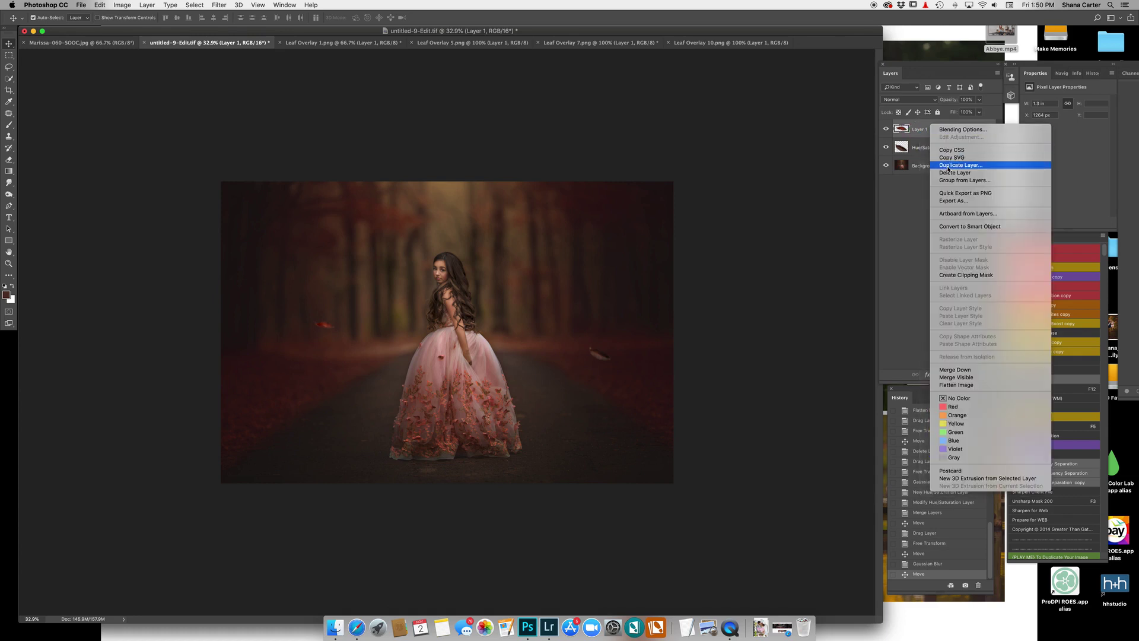
left_click(959, 165)
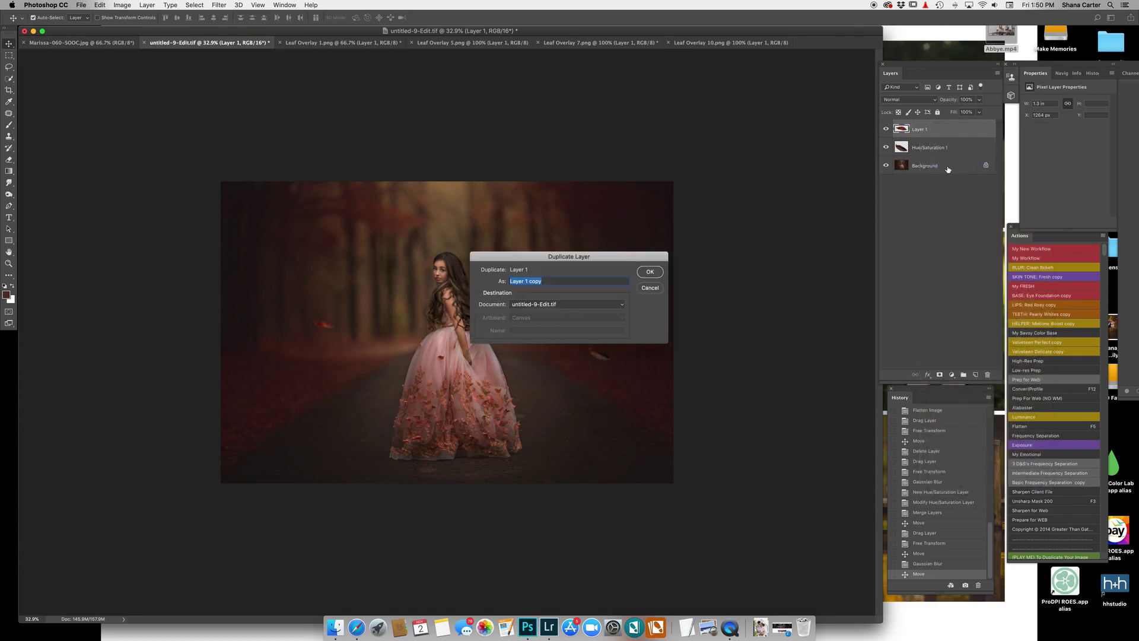
left_click(647, 276)
left_click_drag(325, 327, 572, 394)
Rotate the duplicated leaf to a steep diagonal, raise the brownish leaf above it and shift the original red leaf slightly away from the girl
key("ctrl+t")
key("super+z")
key("Return")
left_click_drag(600, 356, 582, 309)
left_click_drag(323, 326, 314, 325)
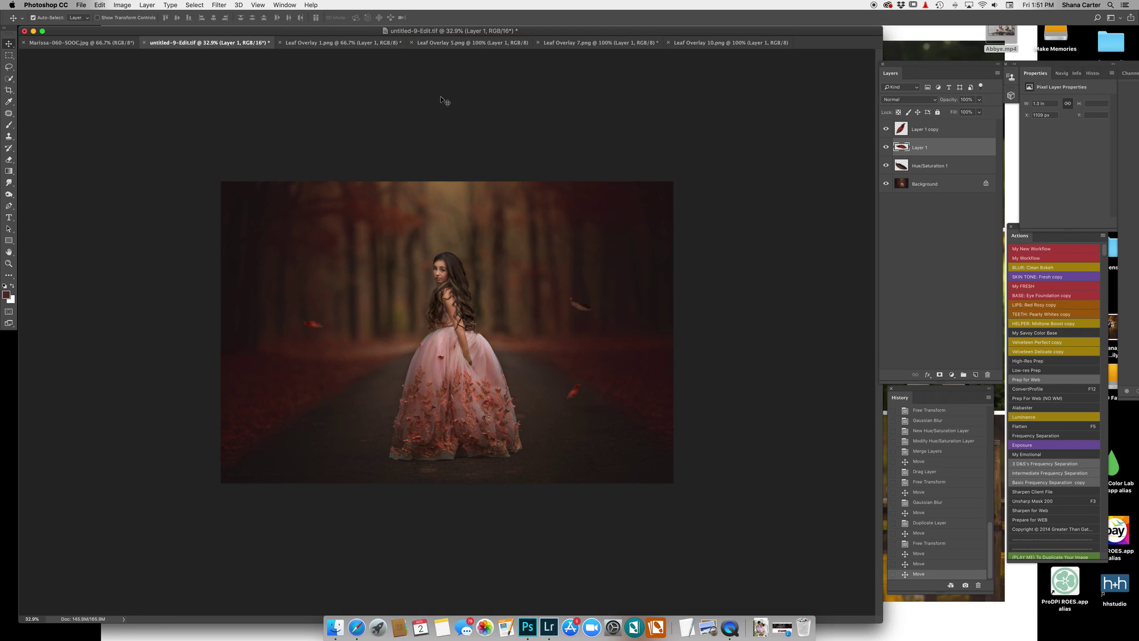
Compare the finished leaf composite with the unedited SOOC photo and with the portrait's opening state in the history
left_click(91, 46)
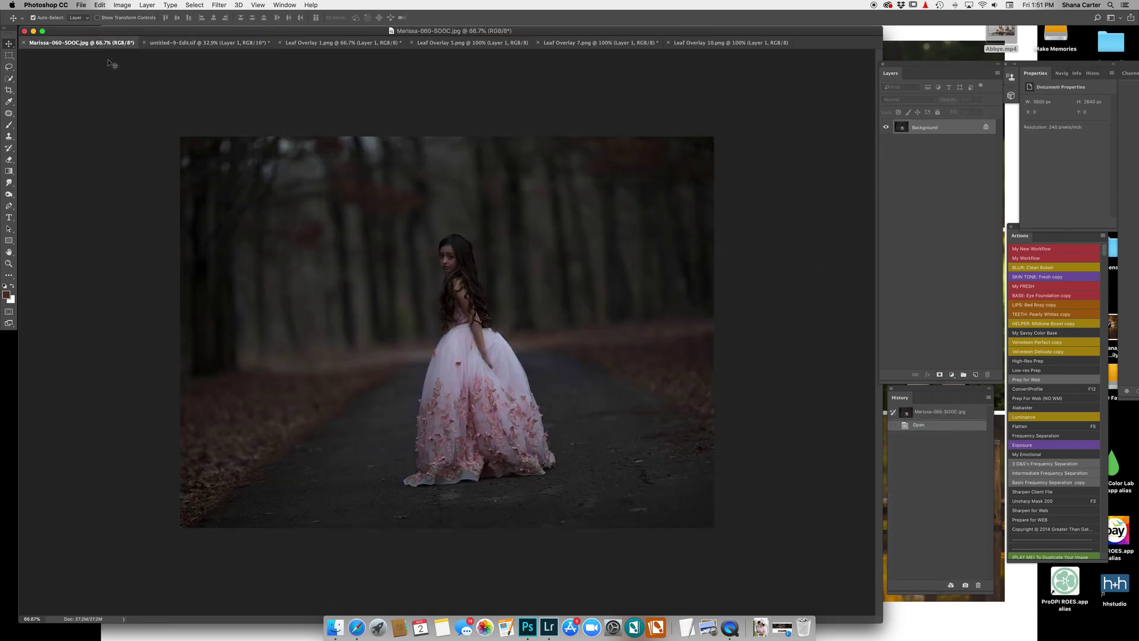
left_click(208, 43)
left_click(948, 411)
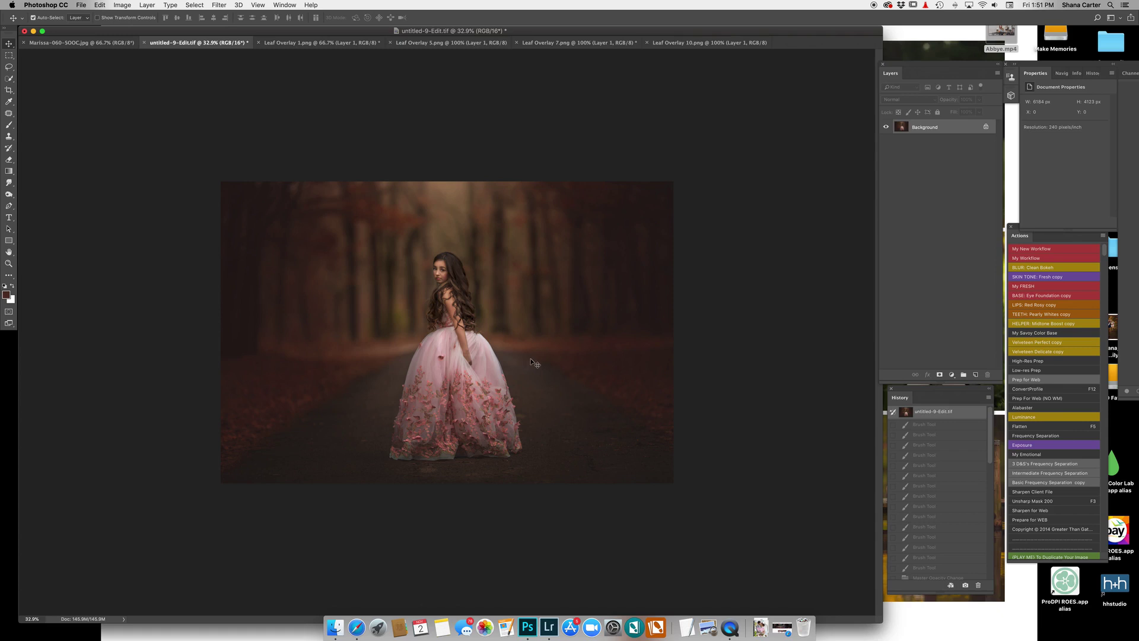
scroll(935, 475, "down", 10)
scroll(934, 475, "up", 10)
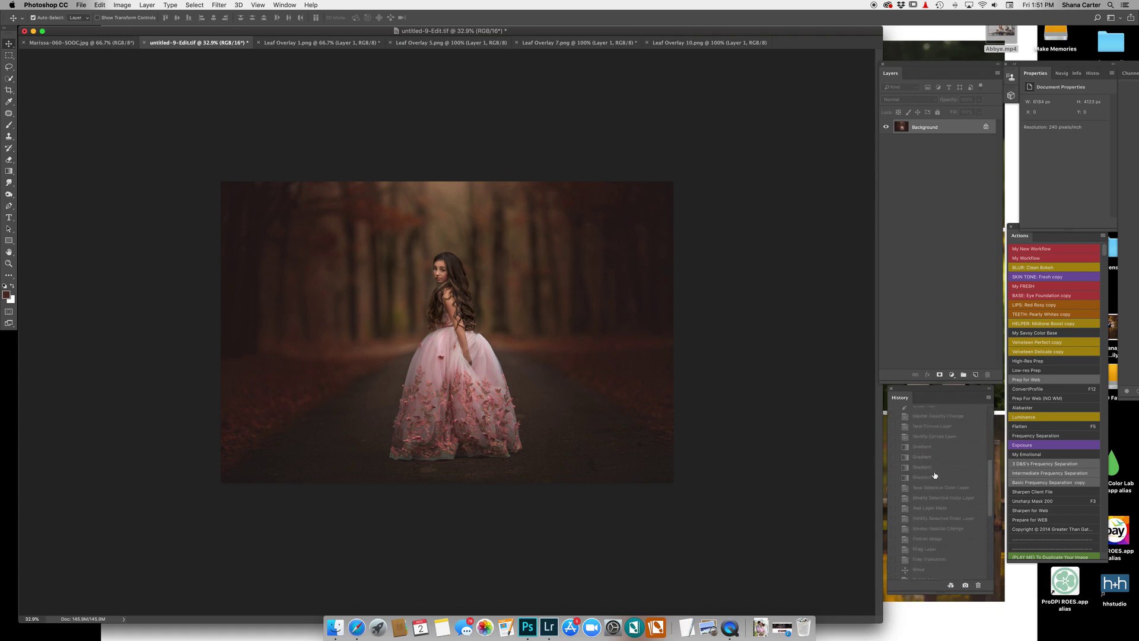
scroll(935, 475, "down", 10)
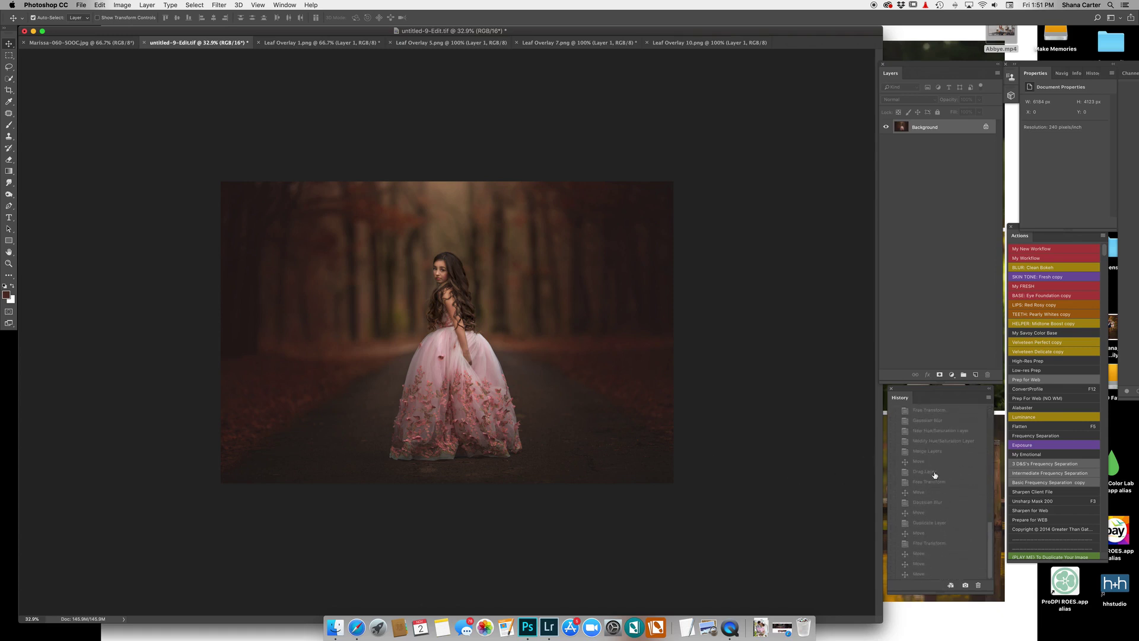
left_click(918, 574)
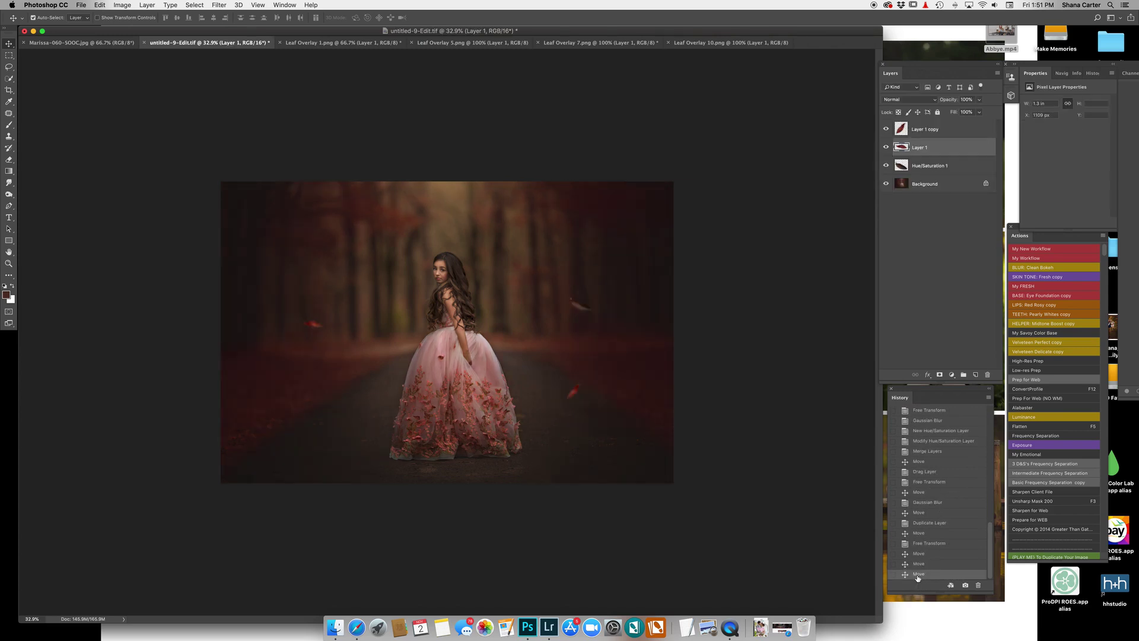
scroll(929, 462, "up", 10)
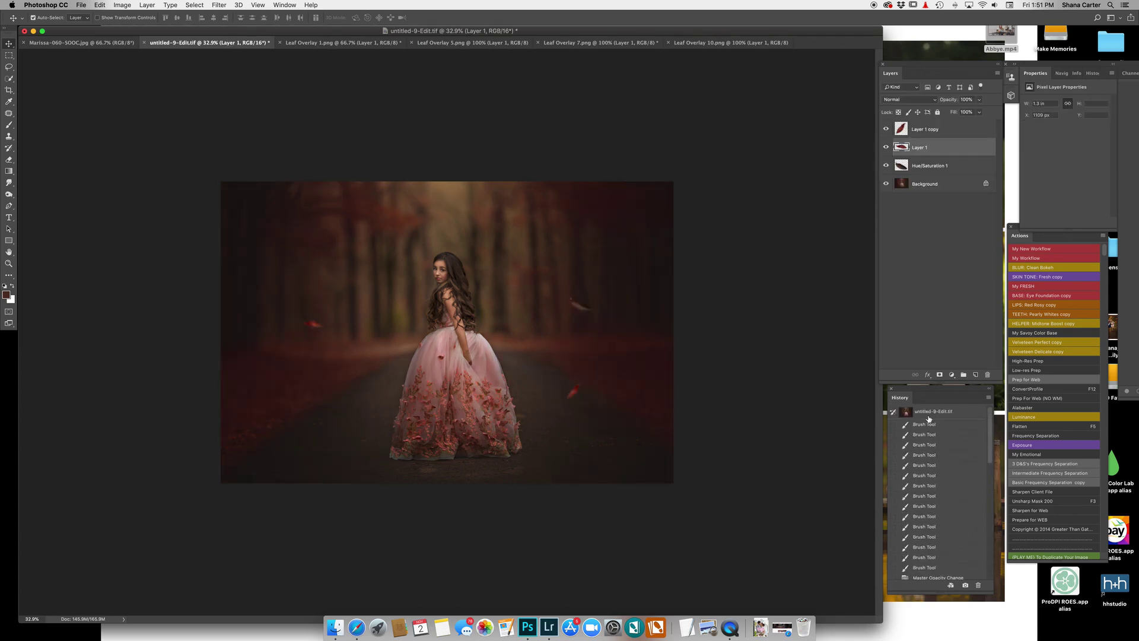
left_click(929, 415)
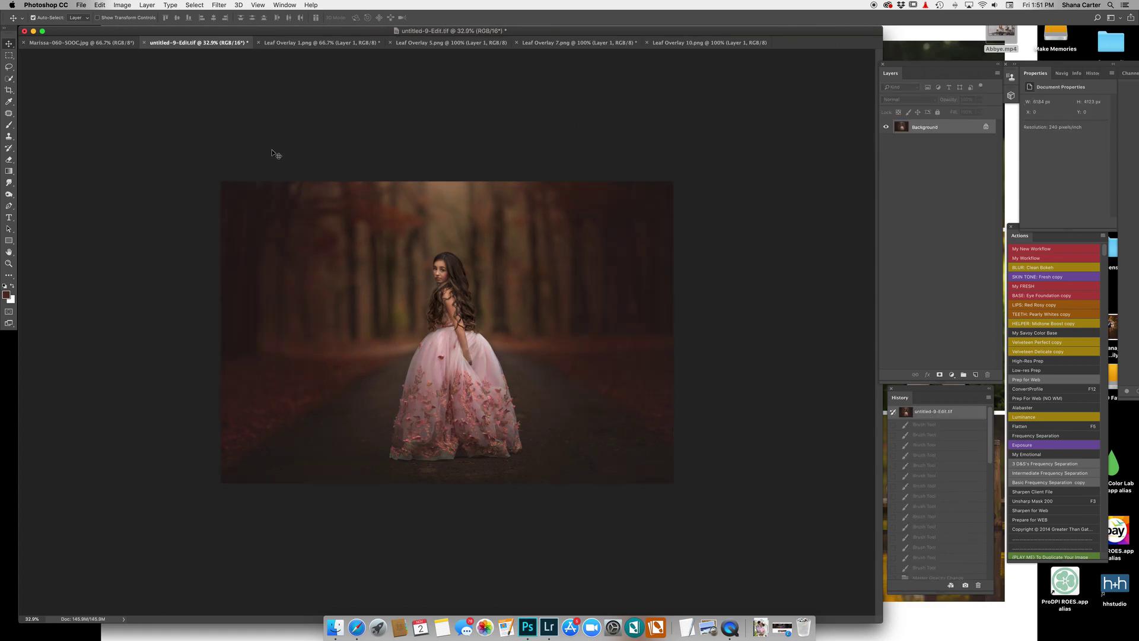